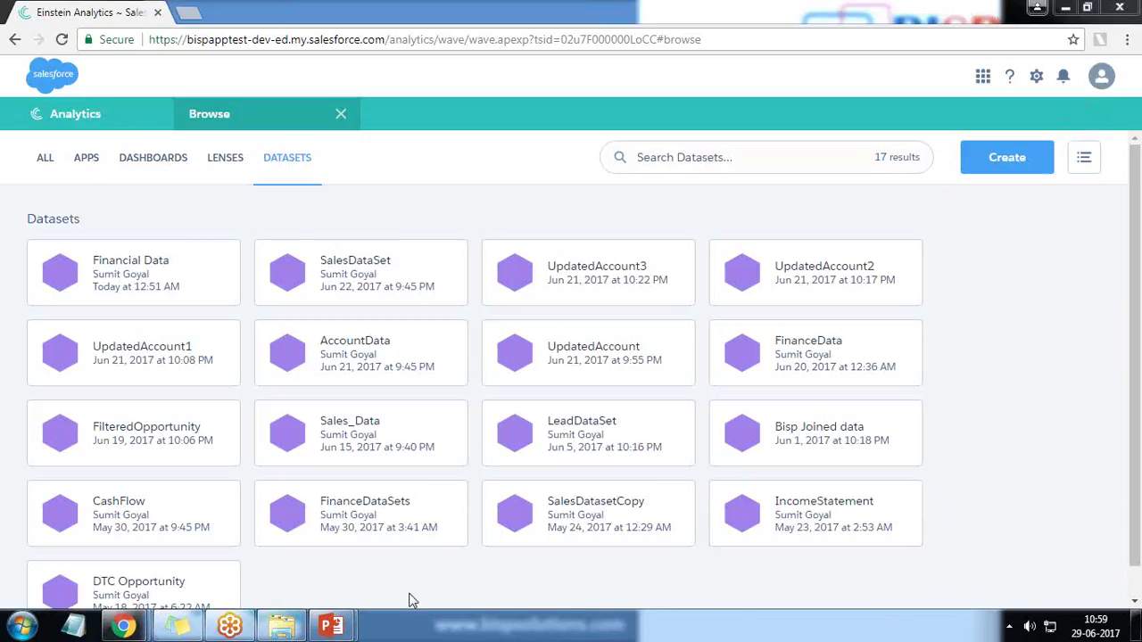
Scroll down and back up through the Browse page's dataset list
{"action": "scroll", "coordinate": [426, 553], "scroll_direction": "down", "scroll_amount": 1}
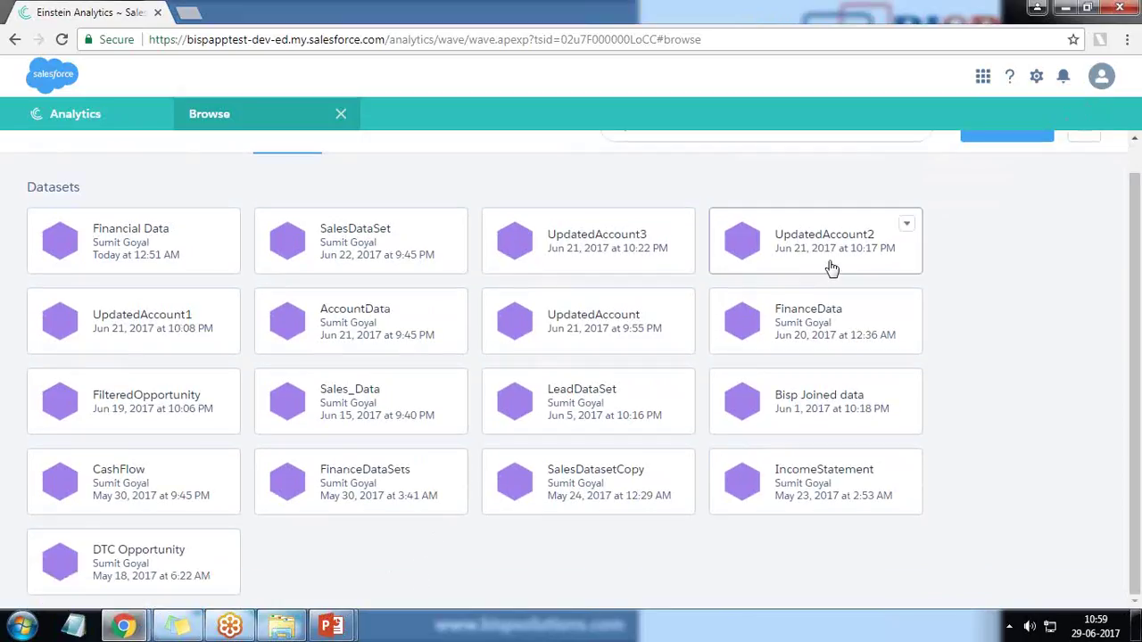
{"action": "scroll", "coordinate": [1025, 316], "scroll_direction": "up", "scroll_amount": 1}
Start a new dataset using Salesforce objects as the data source
{"action": "left_click", "coordinate": [999, 158]}
{"action": "left_click", "coordinate": [962, 259]}
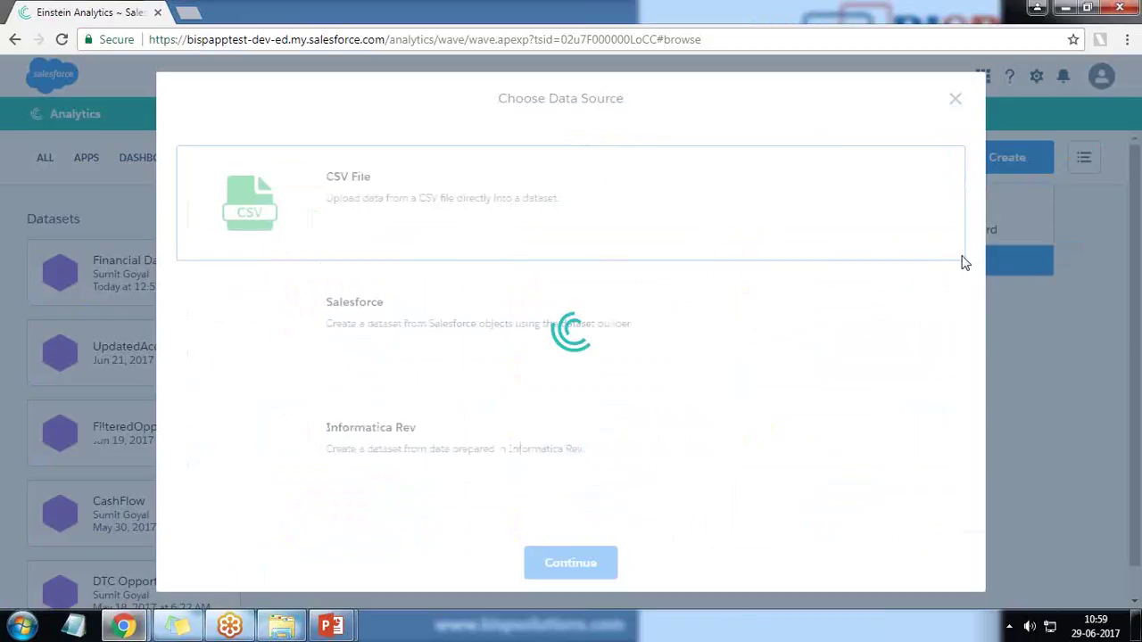
{"action": "left_click", "coordinate": [350, 308]}
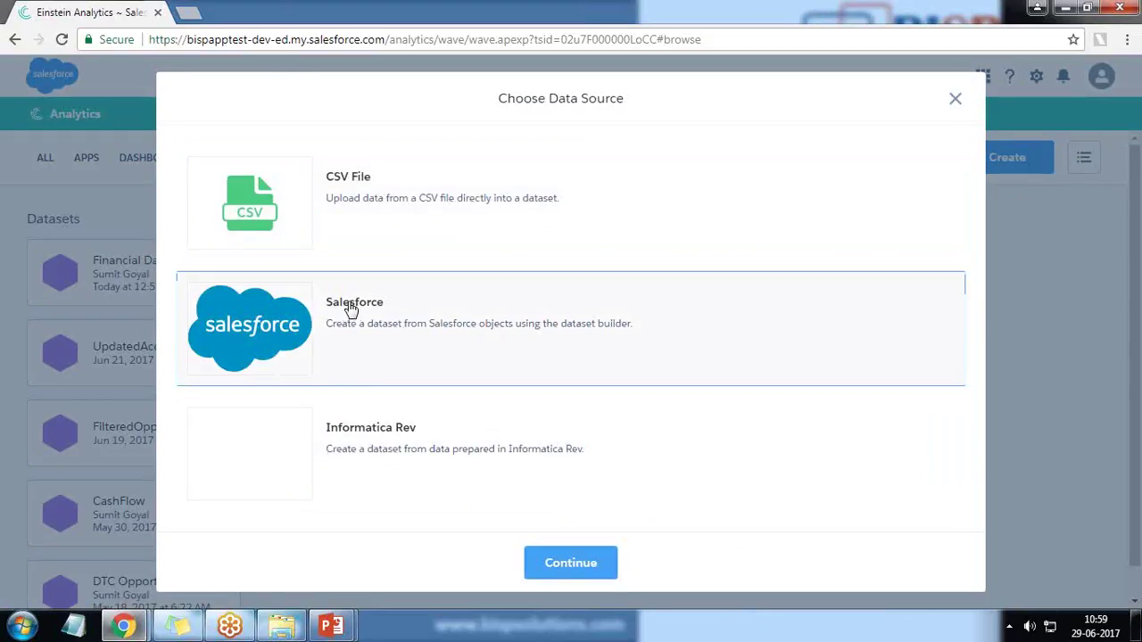
{"action": "left_click", "coordinate": [573, 564]}
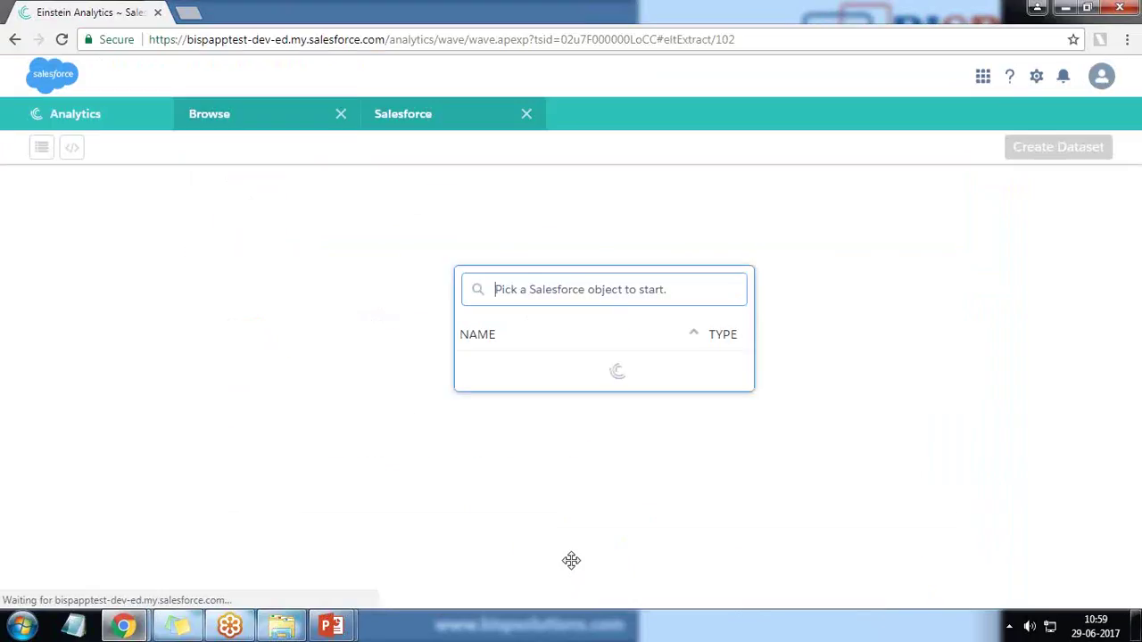
Search 'Oppo', pick Opportunity as the root object, and include the Amount field
{"action": "left_click", "coordinate": [508, 294]}
{"action": "type", "text": "Oppo"}
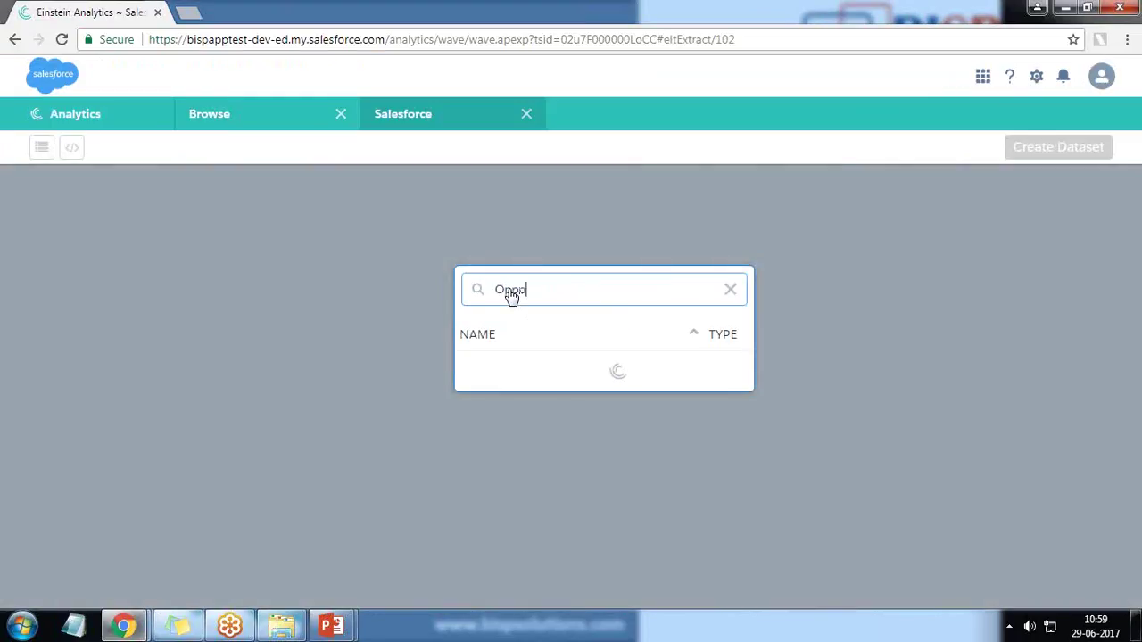
{"action": "left_click", "coordinate": [486, 371]}
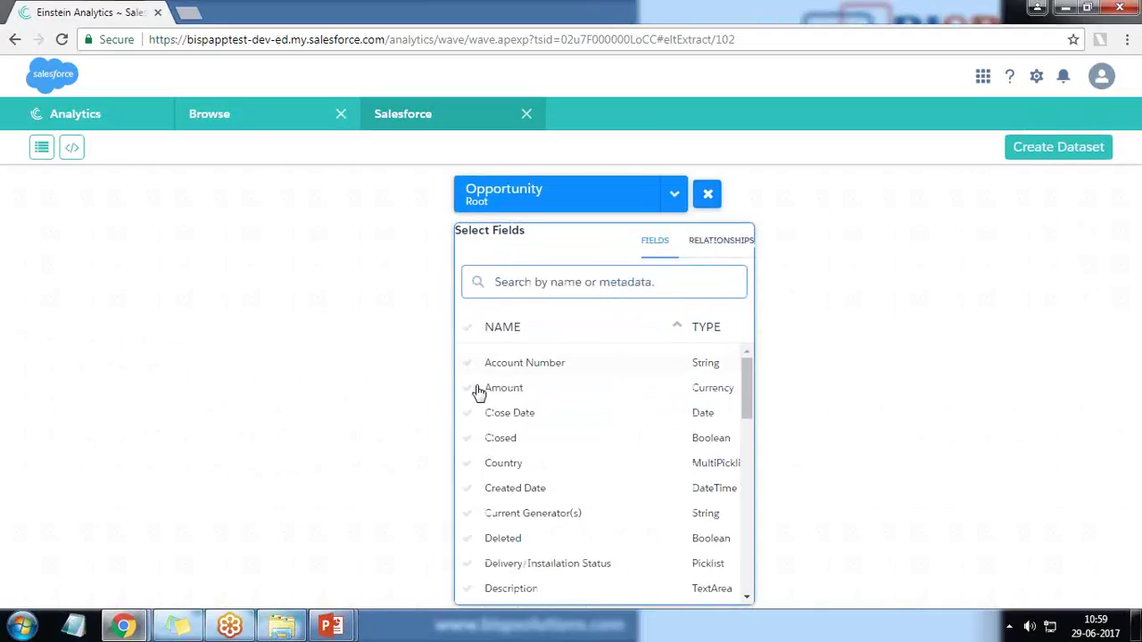
{"action": "left_click", "coordinate": [474, 396]}
Add the Close Date, Country, Expected Amount and Fiscal Year fields
{"action": "left_click", "coordinate": [466, 418]}
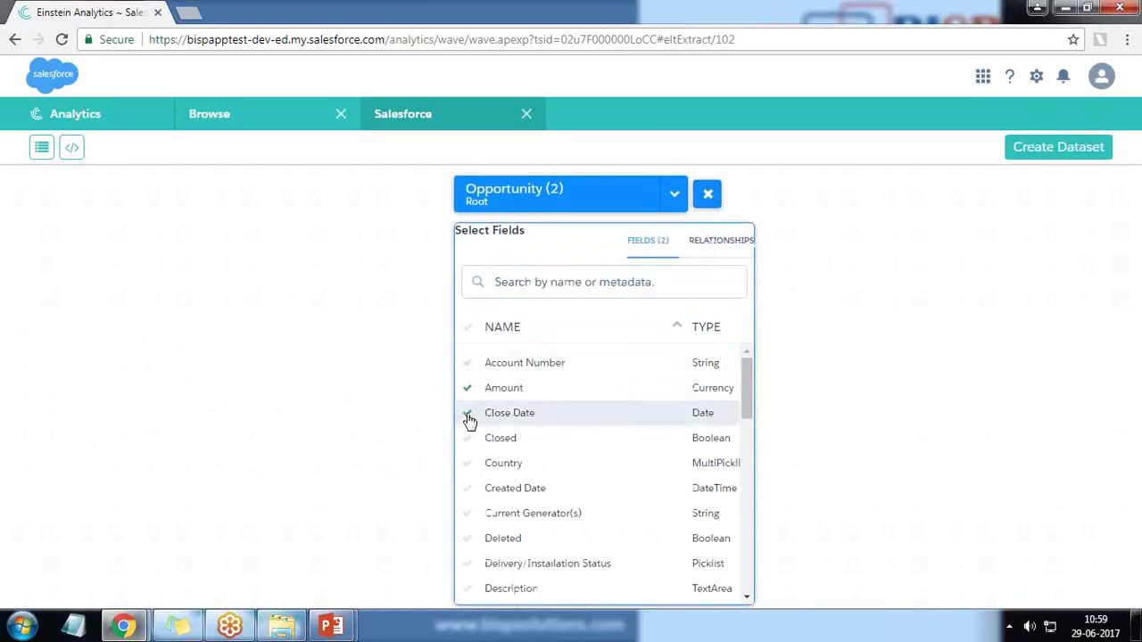
{"action": "left_click", "coordinate": [471, 465]}
{"action": "scroll", "coordinate": [469, 527], "scroll_direction": "down", "scroll_amount": 2}
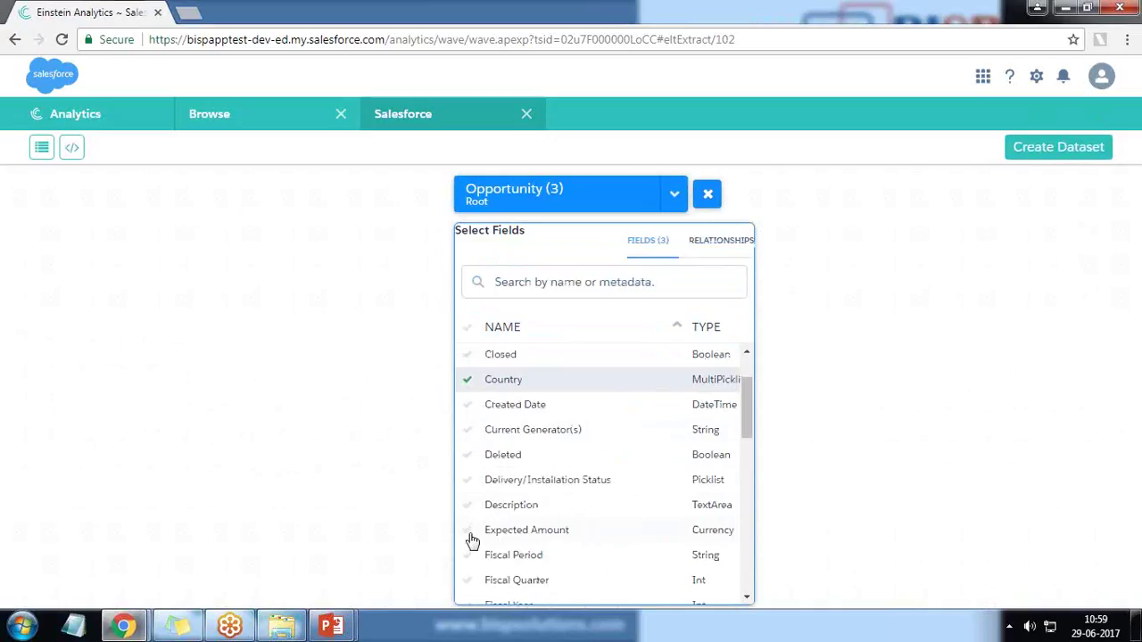
{"action": "left_click", "coordinate": [472, 536]}
{"action": "scroll", "coordinate": [476, 525], "scroll_direction": "down", "scroll_amount": 4}
{"action": "left_click", "coordinate": [469, 439]}
{"action": "scroll", "coordinate": [529, 496], "scroll_direction": "down", "scroll_amount": 5}
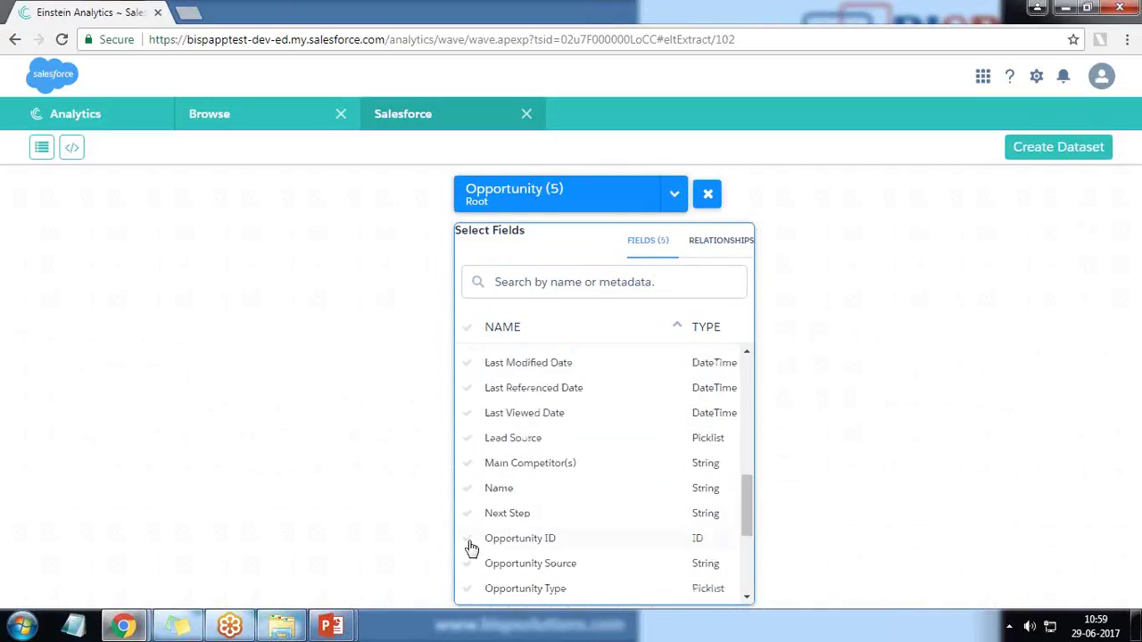
Add the Name, Opportunity Type, Probability (%) and Stage fields, then close field selection
{"action": "left_click", "coordinate": [468, 491]}
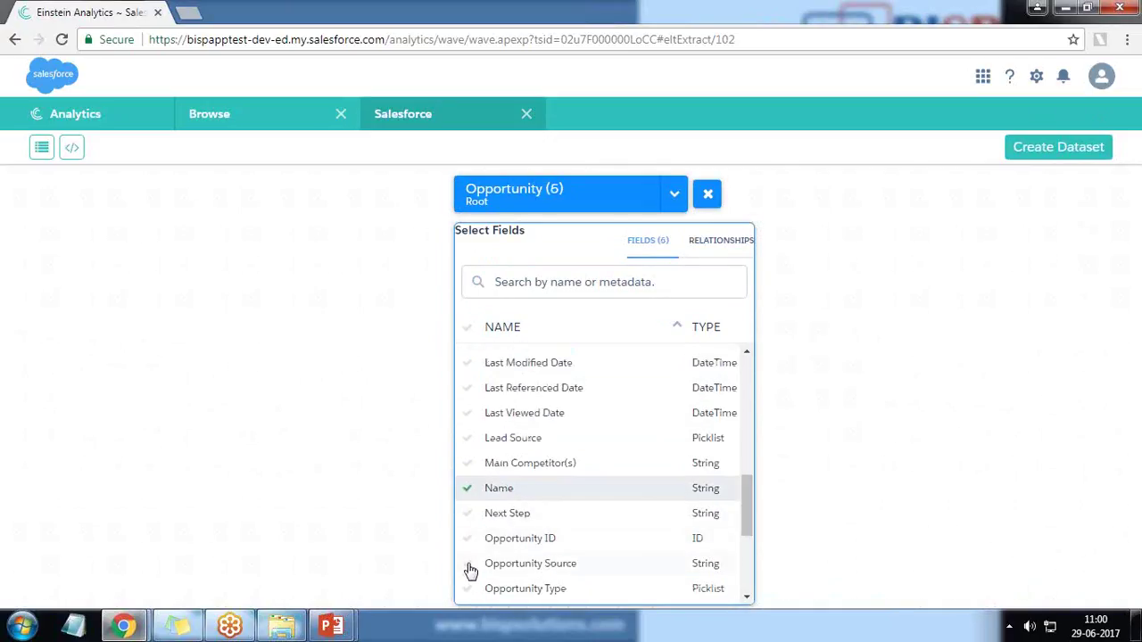
{"action": "left_click", "coordinate": [466, 590]}
{"action": "scroll", "coordinate": [490, 535], "scroll_direction": "down", "scroll_amount": 2}
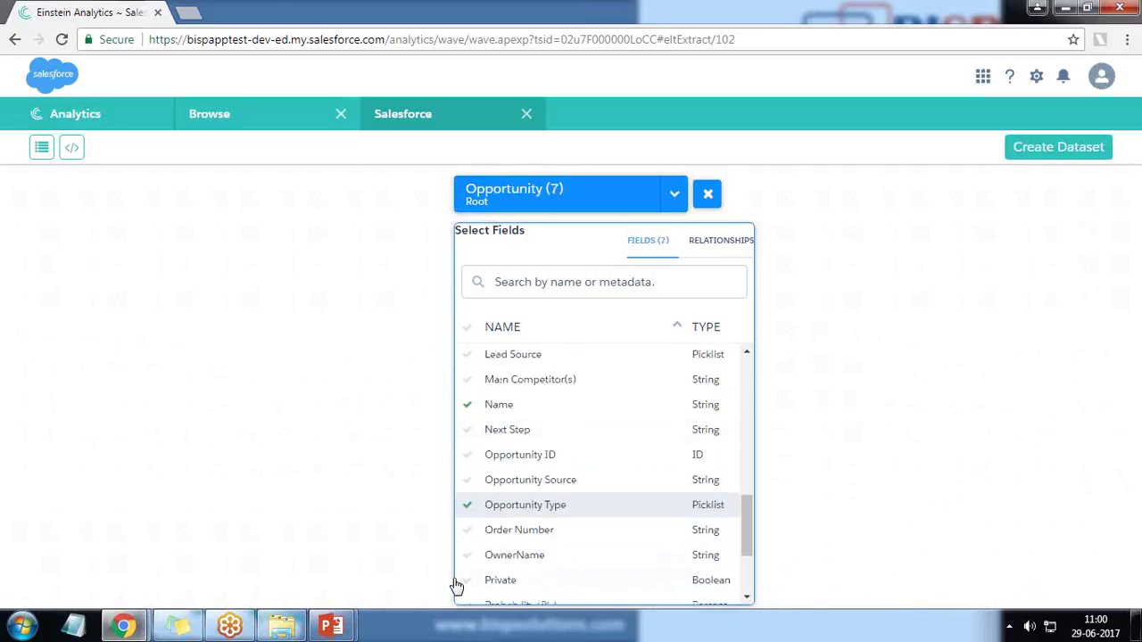
{"action": "scroll", "coordinate": [505, 527], "scroll_direction": "down", "scroll_amount": 2}
{"action": "left_click", "coordinate": [468, 523]}
{"action": "left_click", "coordinate": [468, 571]}
{"action": "left_click", "coordinate": [854, 429]}
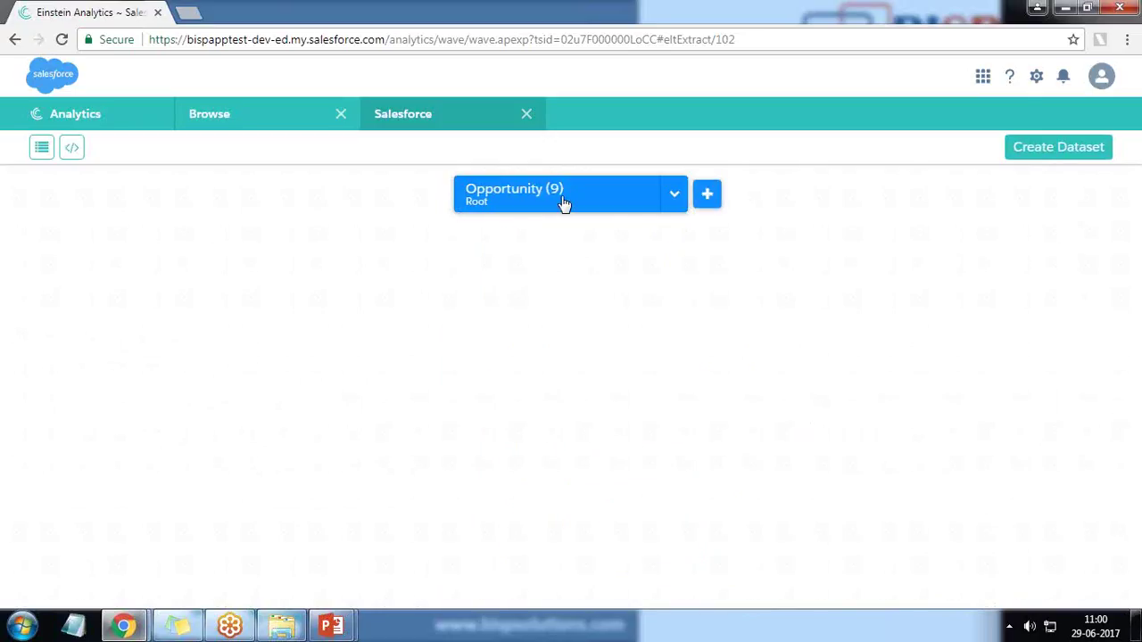
Toggle the </> JSON Preview panel to review the generated dataflow JSON
{"action": "left_click", "coordinate": [72, 147]}
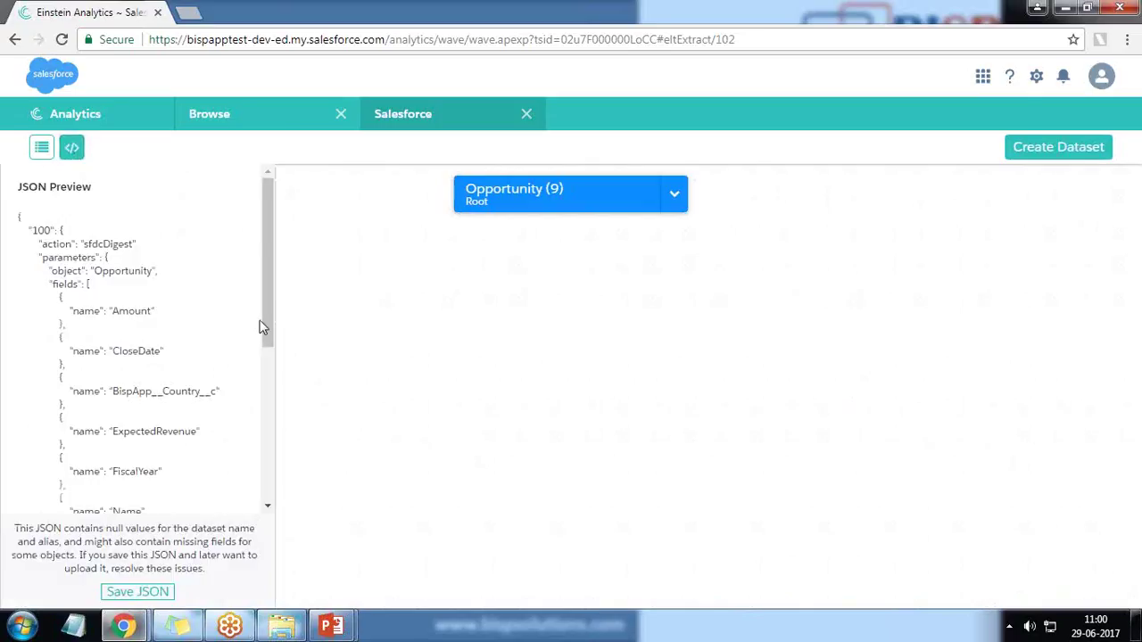
{"action": "left_click_drag", "start_coordinate": [263, 281], "coordinate": [252, 233]}
{"action": "left_click", "coordinate": [579, 344]}
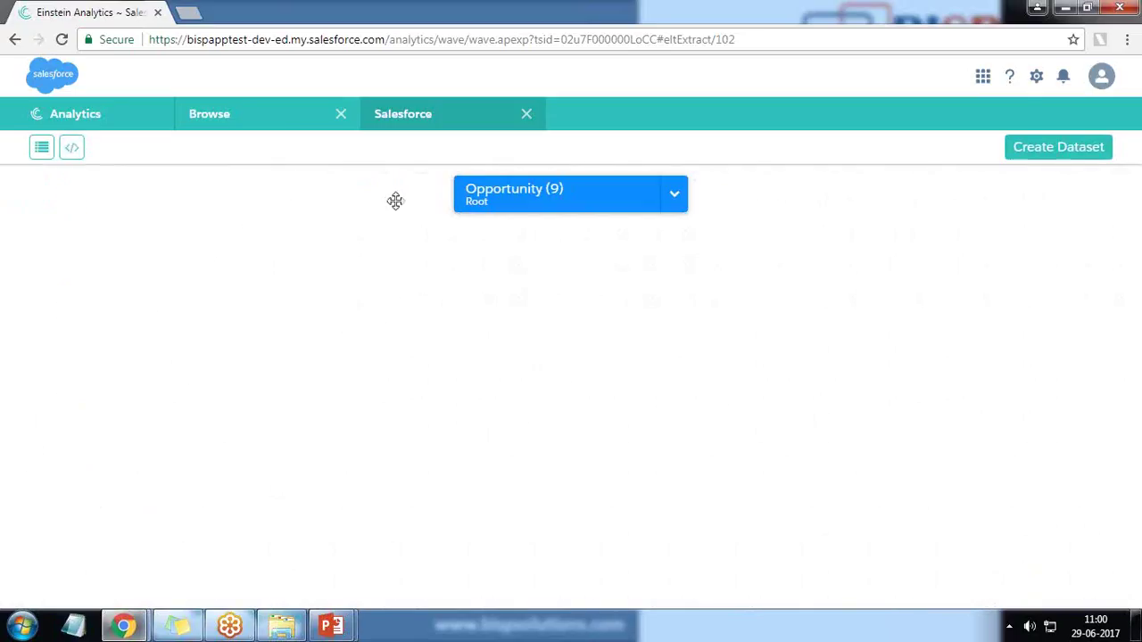
{"action": "left_click", "coordinate": [72, 148]}
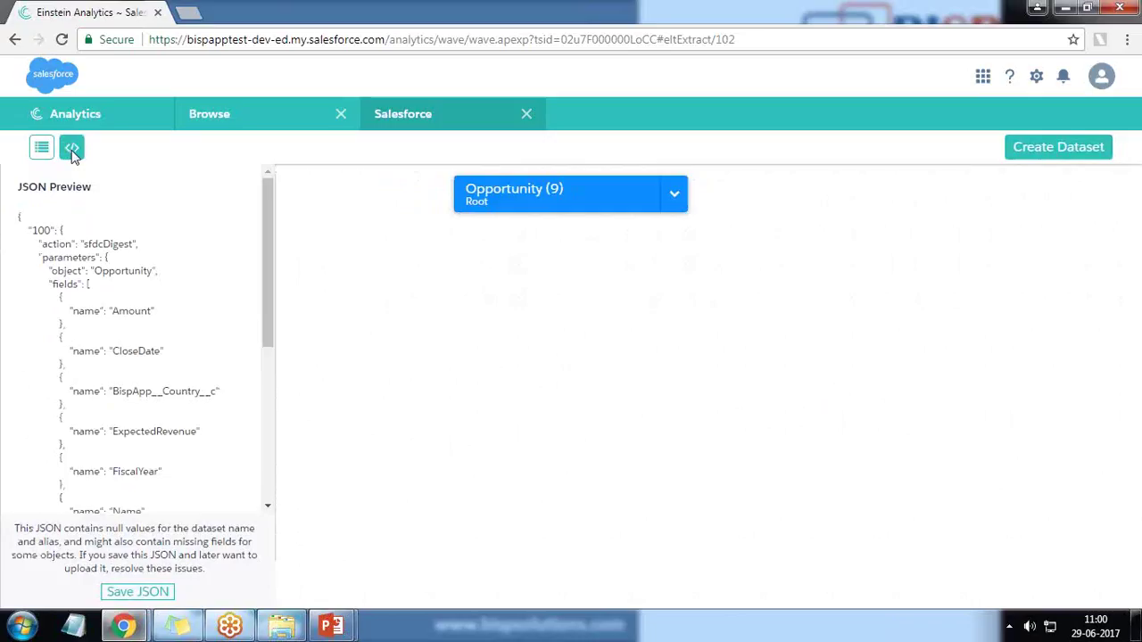
{"action": "left_click_drag", "start_coordinate": [264, 312], "coordinate": [101, 453]}
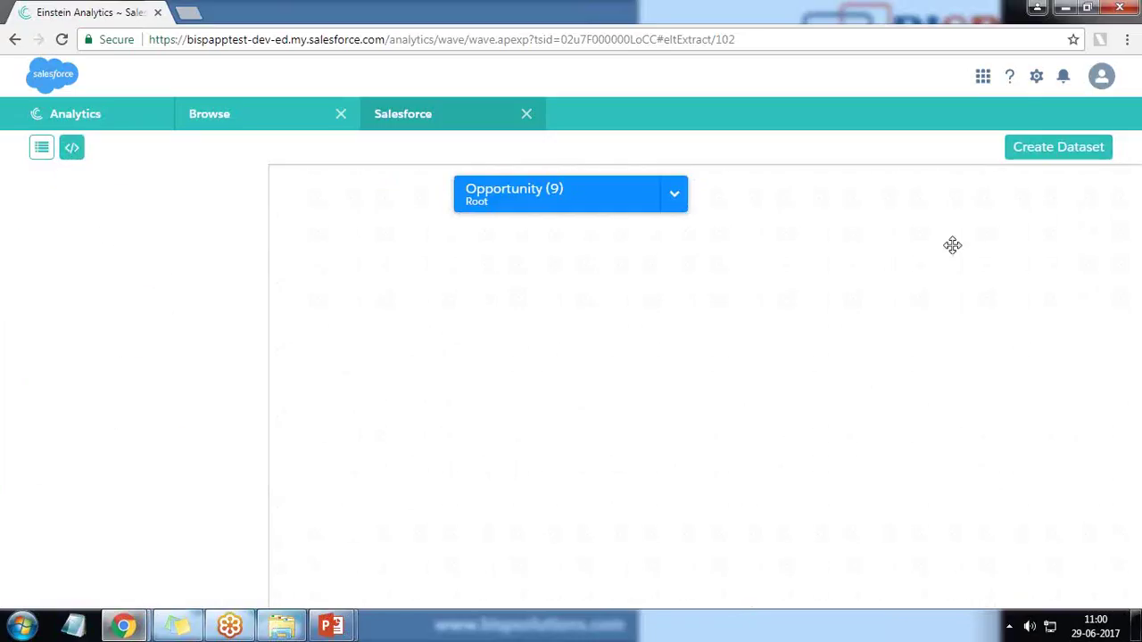
Create the dataset named 'Opportunity' and agree to launch Data Manager
{"action": "left_click", "coordinate": [1040, 149]}
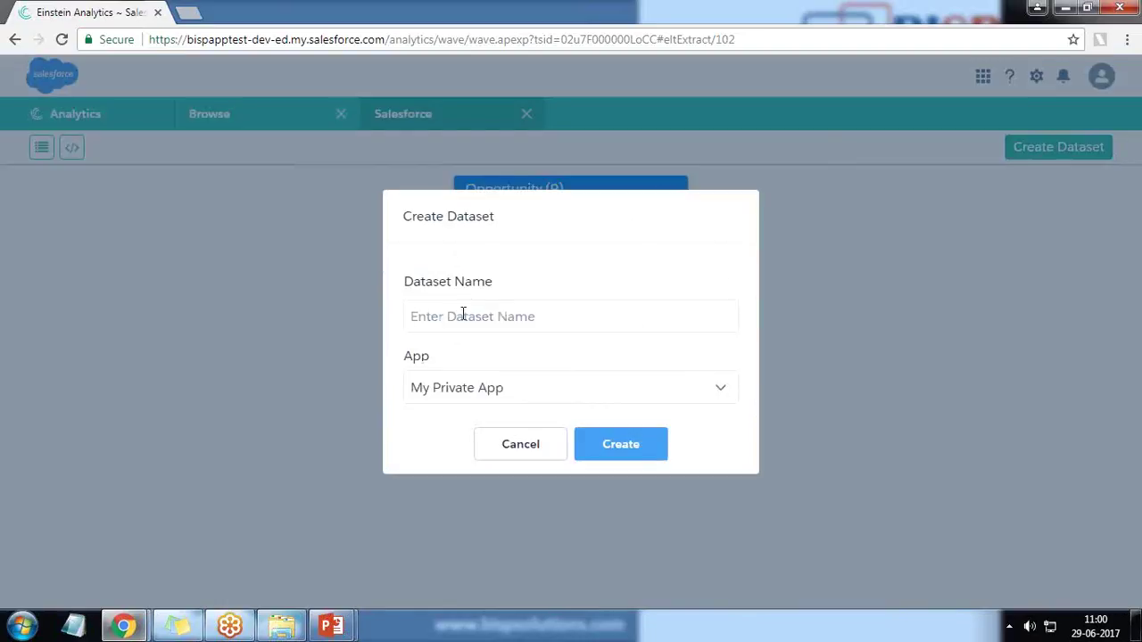
{"action": "type", "text": "Opportunity"}
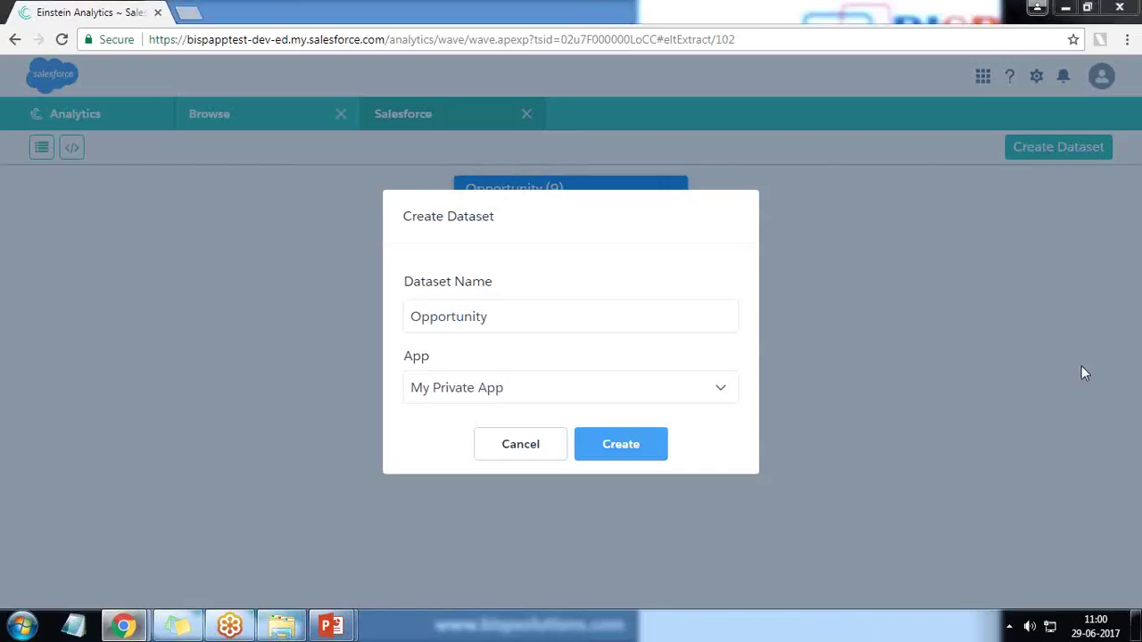
{"action": "left_click", "coordinate": [620, 450]}
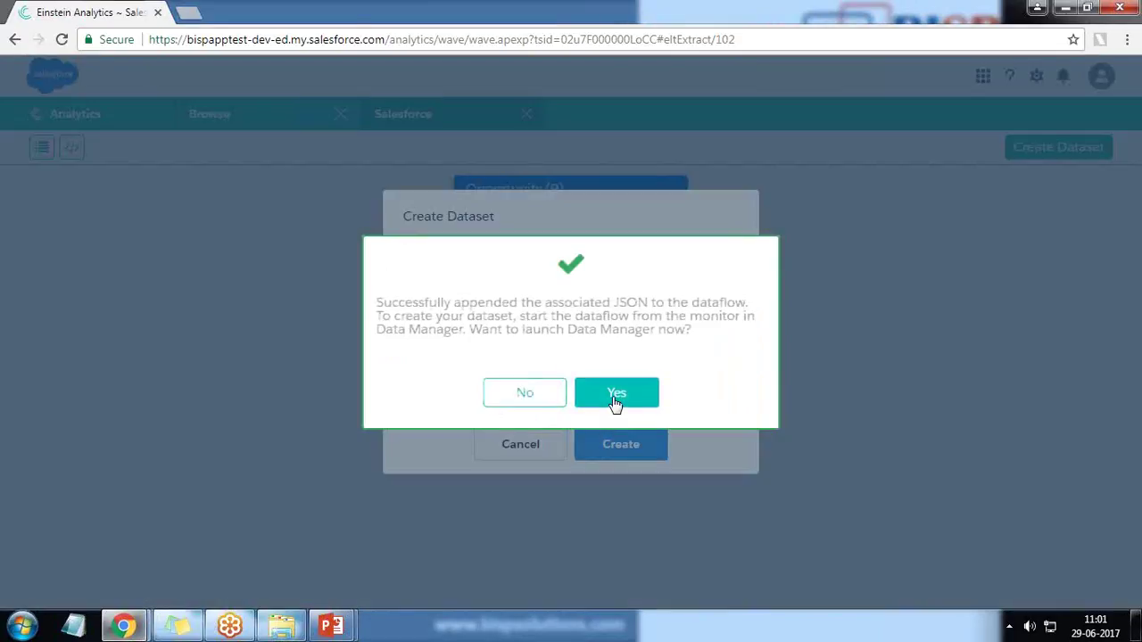
{"action": "left_click", "coordinate": [611, 402]}
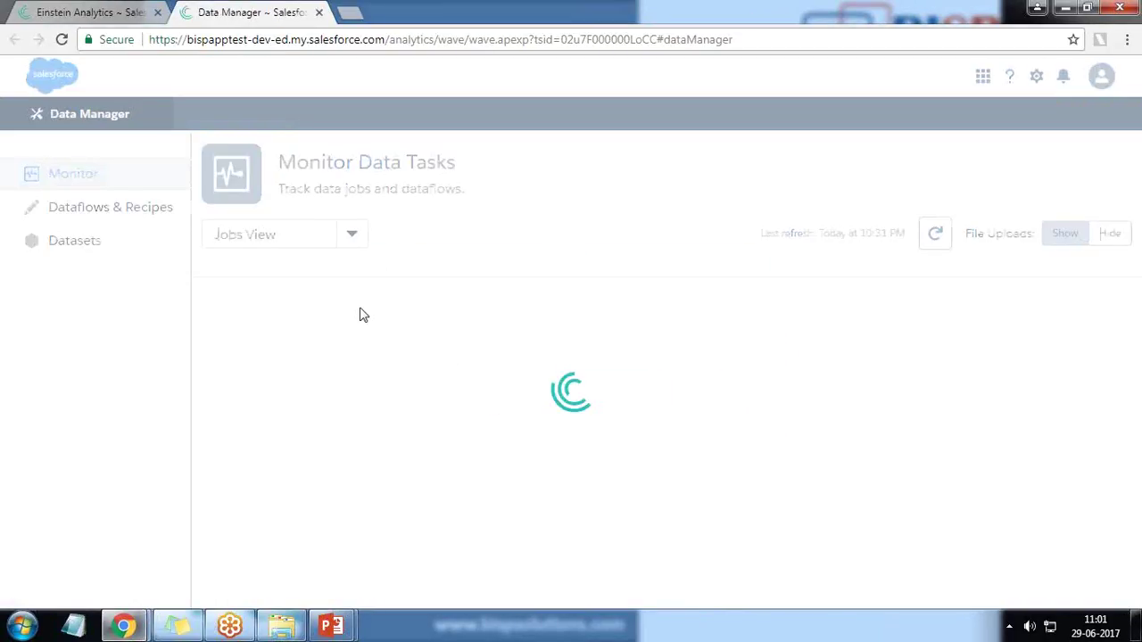
In Dataflow View, start the Default Salesforce Dataflow
{"action": "left_click", "coordinate": [268, 236]}
{"action": "left_click", "coordinate": [256, 294]}
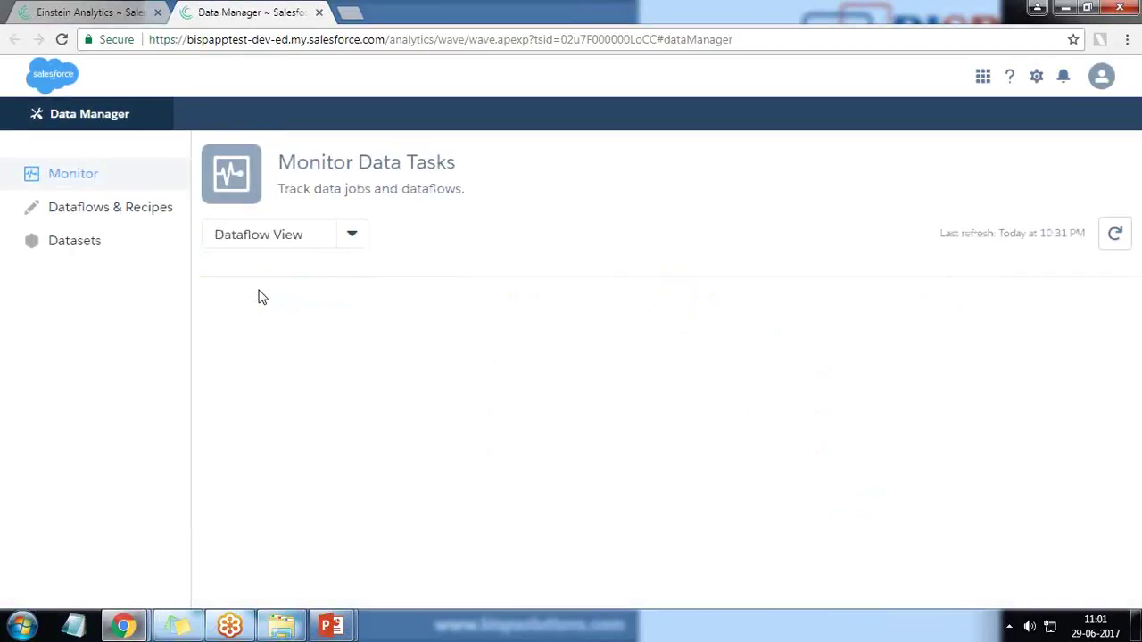
{"action": "left_click", "coordinate": [1106, 289]}
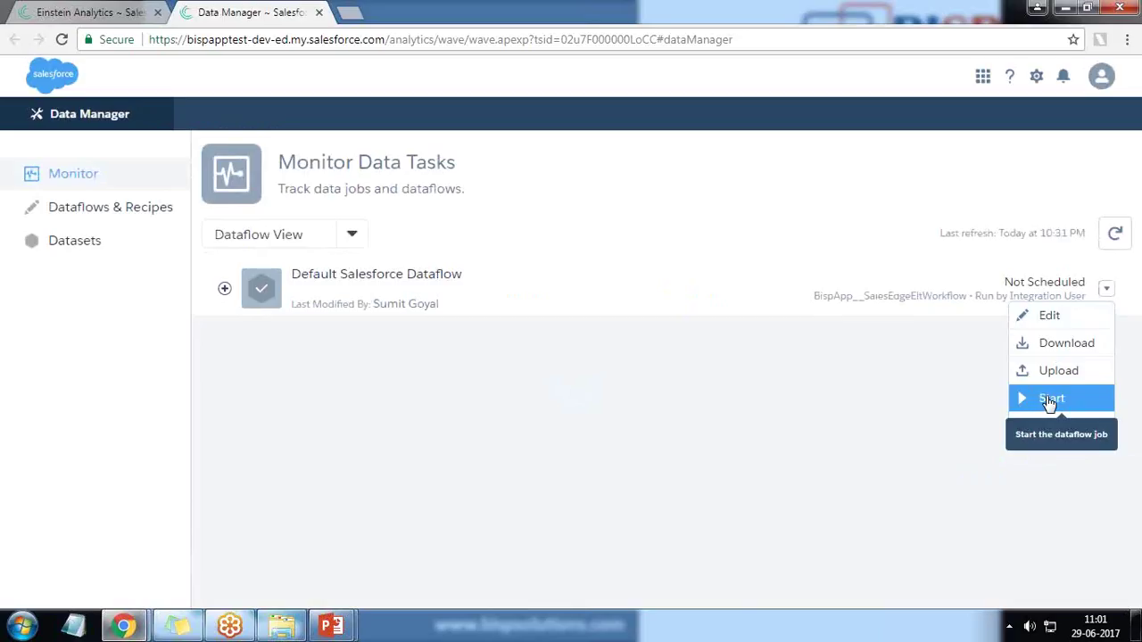
{"action": "left_click", "coordinate": [1049, 400]}
In Jobs View, refresh until the run shows success after 13 seconds
{"action": "left_click", "coordinate": [284, 234]}
{"action": "left_click", "coordinate": [267, 268]}
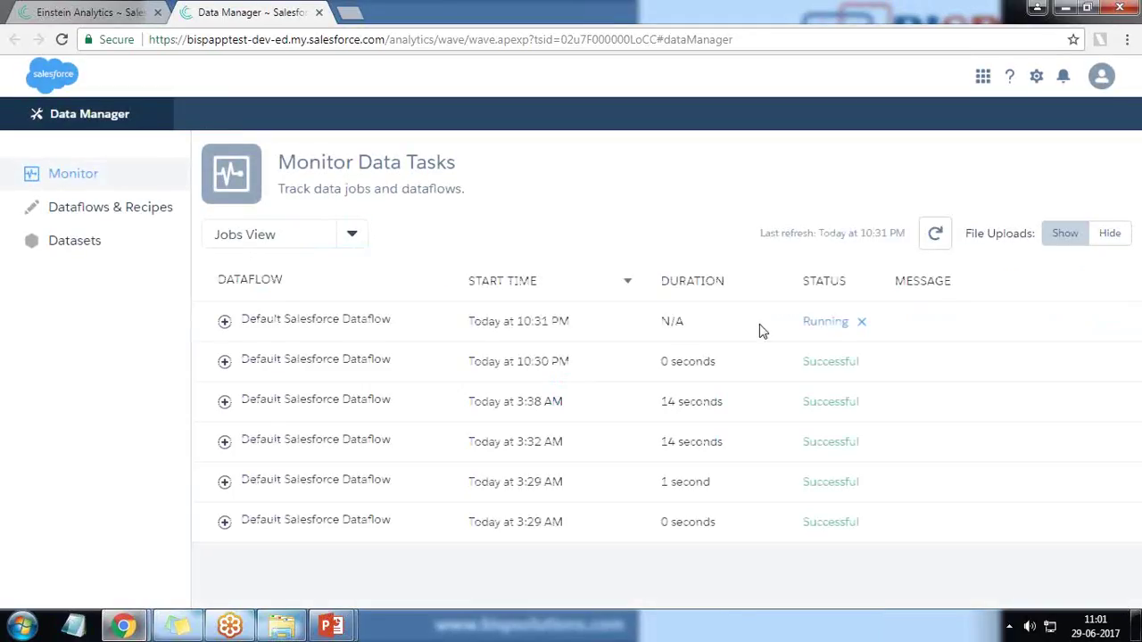
{"action": "left_click", "coordinate": [935, 234]}
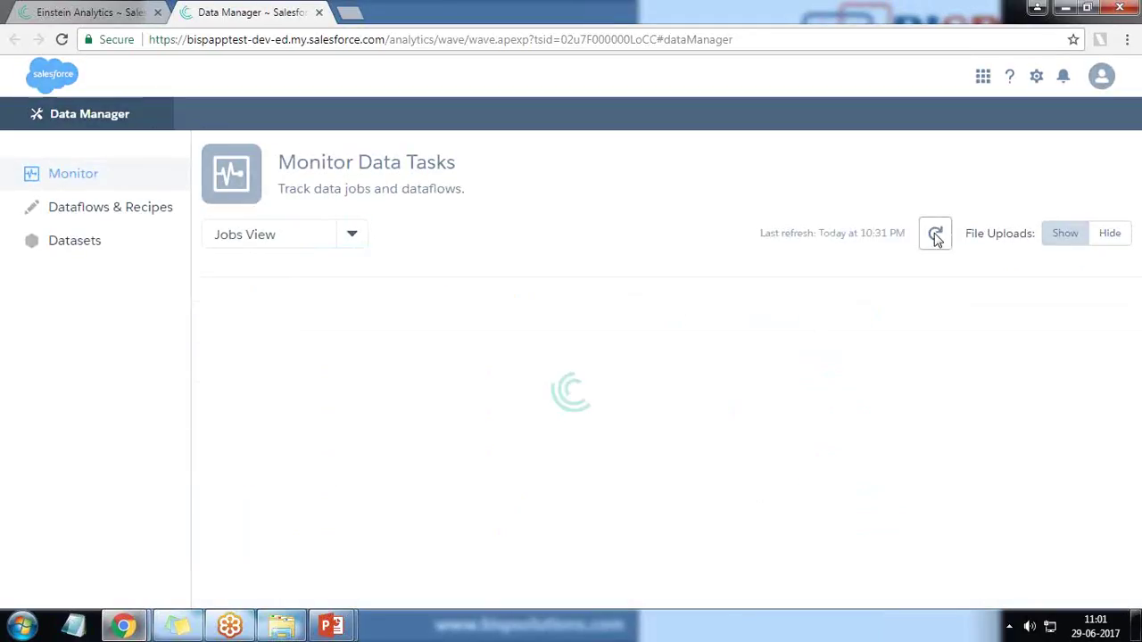
{"action": "left_click", "coordinate": [935, 233]}
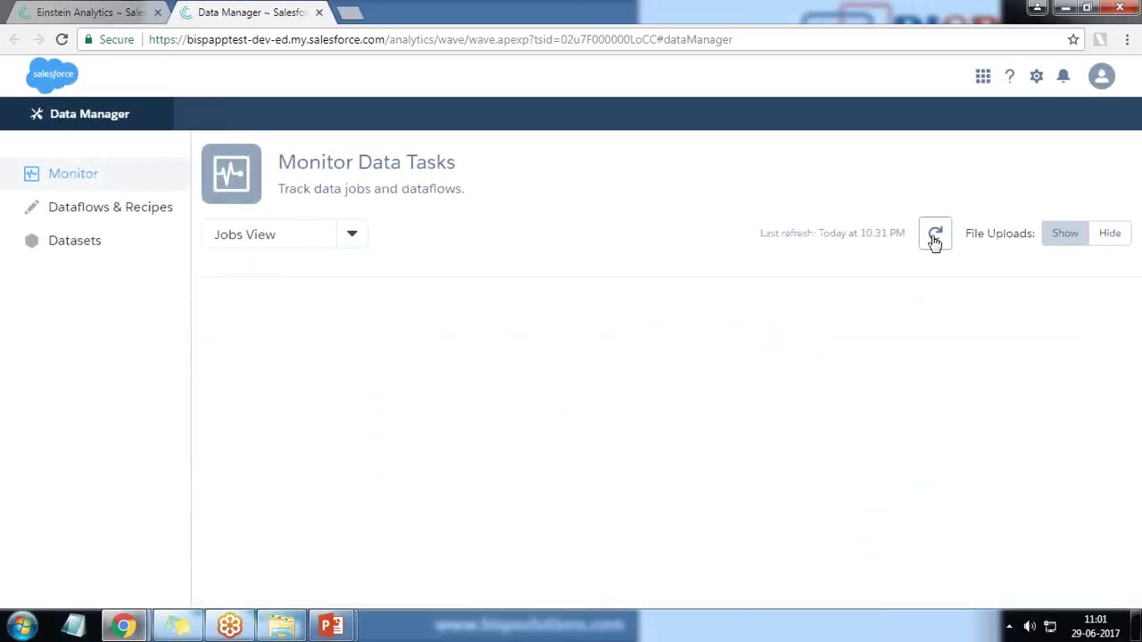
{"action": "left_click", "coordinate": [934, 237]}
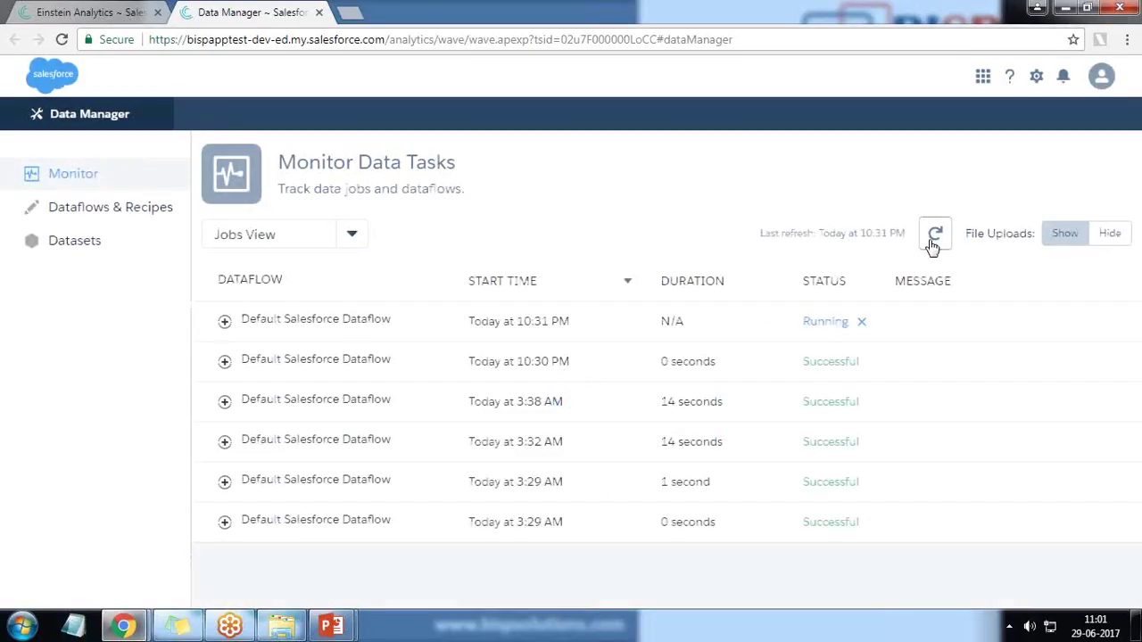
{"action": "left_click", "coordinate": [934, 237]}
{"action": "left_click", "coordinate": [934, 237]}
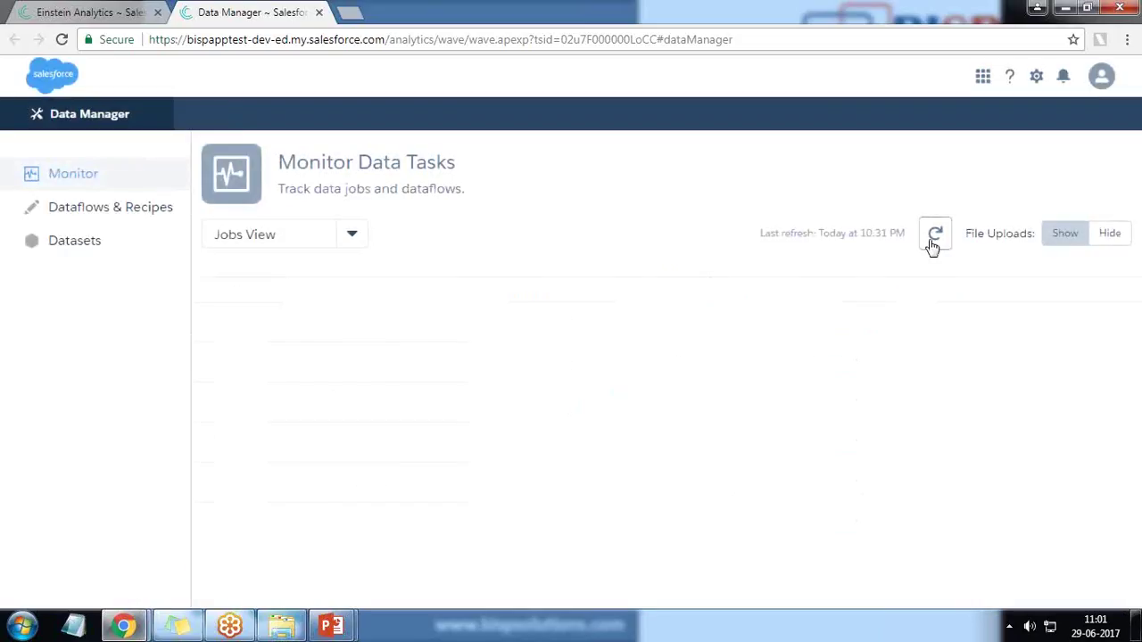
{"action": "left_click_drag", "start_coordinate": [802, 322], "coordinate": [872, 326]}
Return to the Einstein Analytics tab, dismiss the prompt, and close the dataset builder
{"action": "left_click", "coordinate": [99, 11]}
{"action": "left_click", "coordinate": [523, 393]}
{"action": "left_click", "coordinate": [527, 116]}
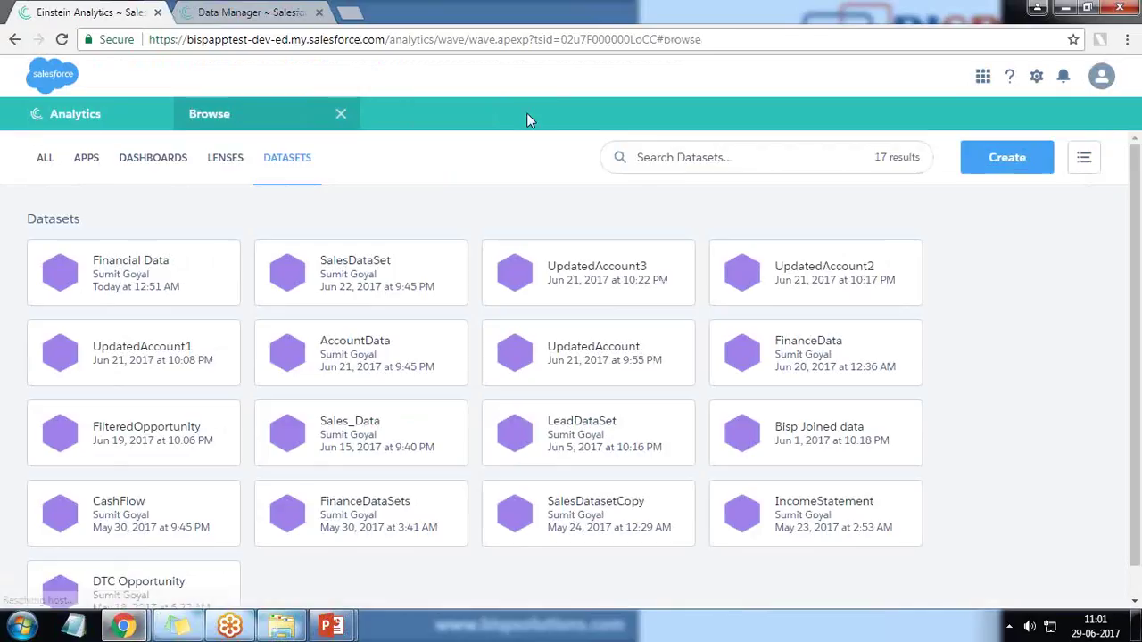
From Browse's datasets list, open the Opportunity dataset in a new lens
{"action": "left_click", "coordinate": [340, 114]}
{"action": "left_click", "coordinate": [284, 162]}
{"action": "left_click", "coordinate": [286, 160]}
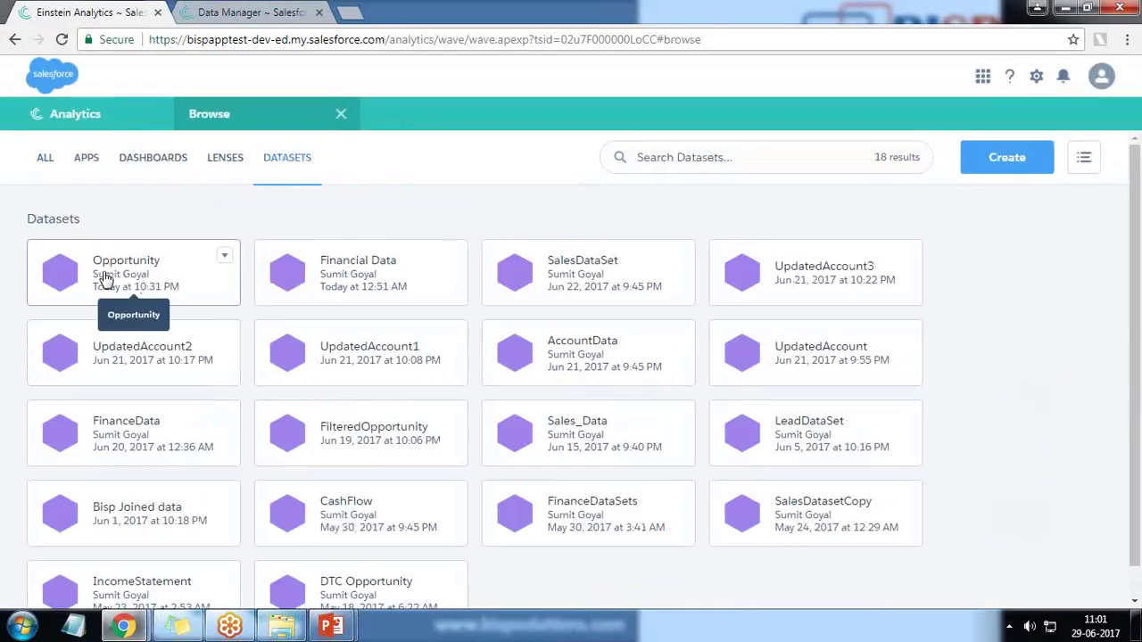
{"action": "left_click", "coordinate": [125, 279]}
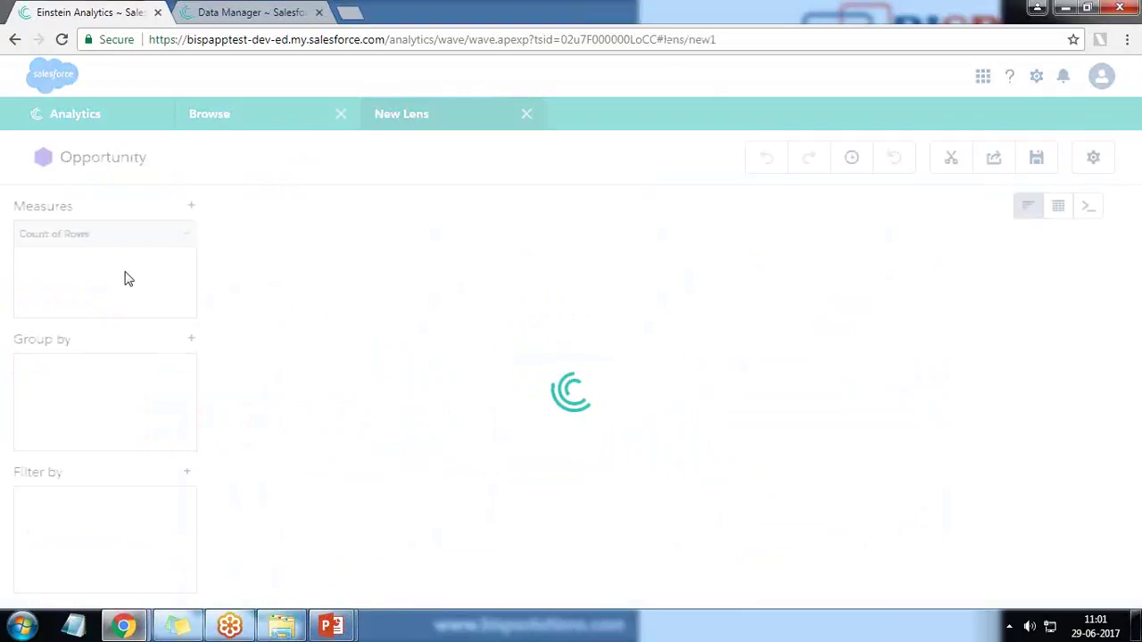
Chart Sum of Amount grouped by Stage
{"action": "left_click", "coordinate": [77, 241]}
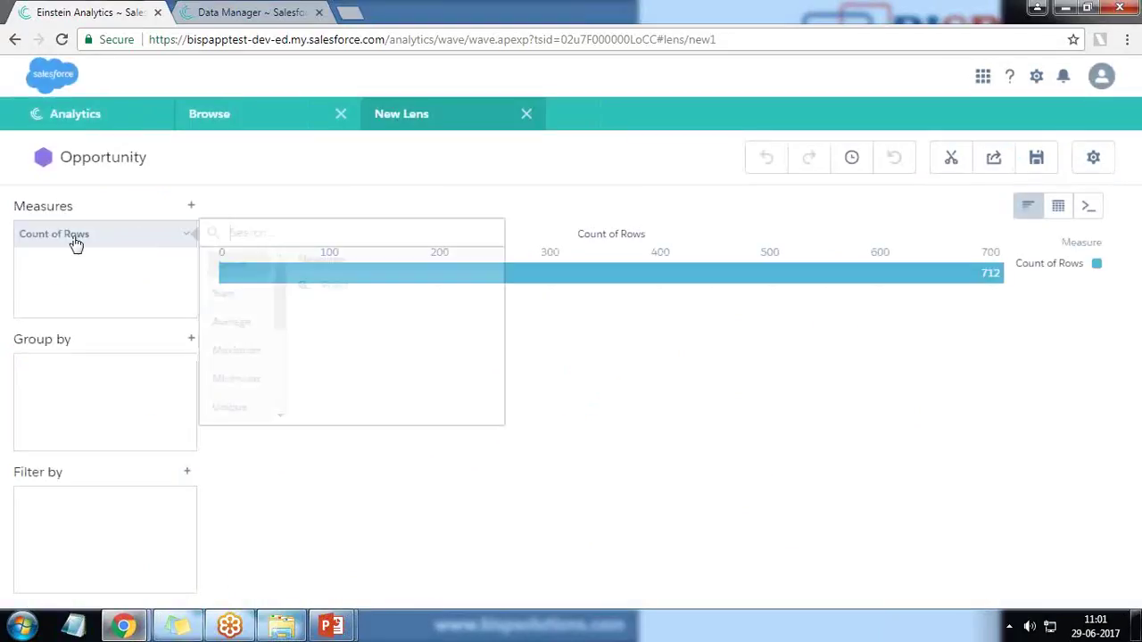
{"action": "mouse_move", "coordinate": [226, 292]}
{"action": "left_click", "coordinate": [346, 287]}
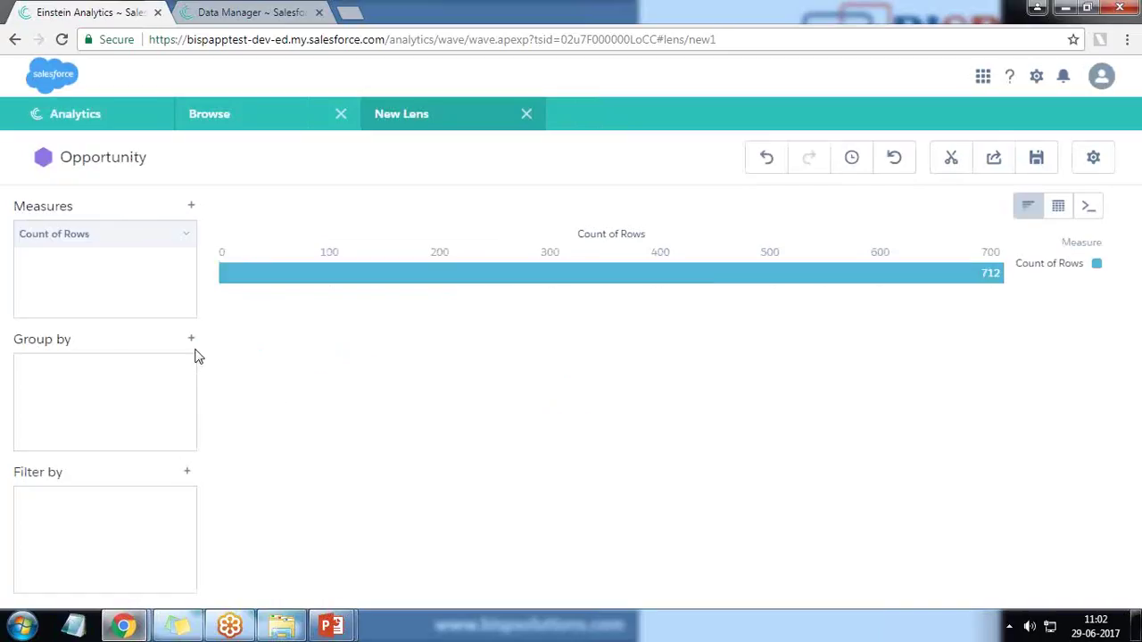
{"action": "left_click", "coordinate": [192, 344]}
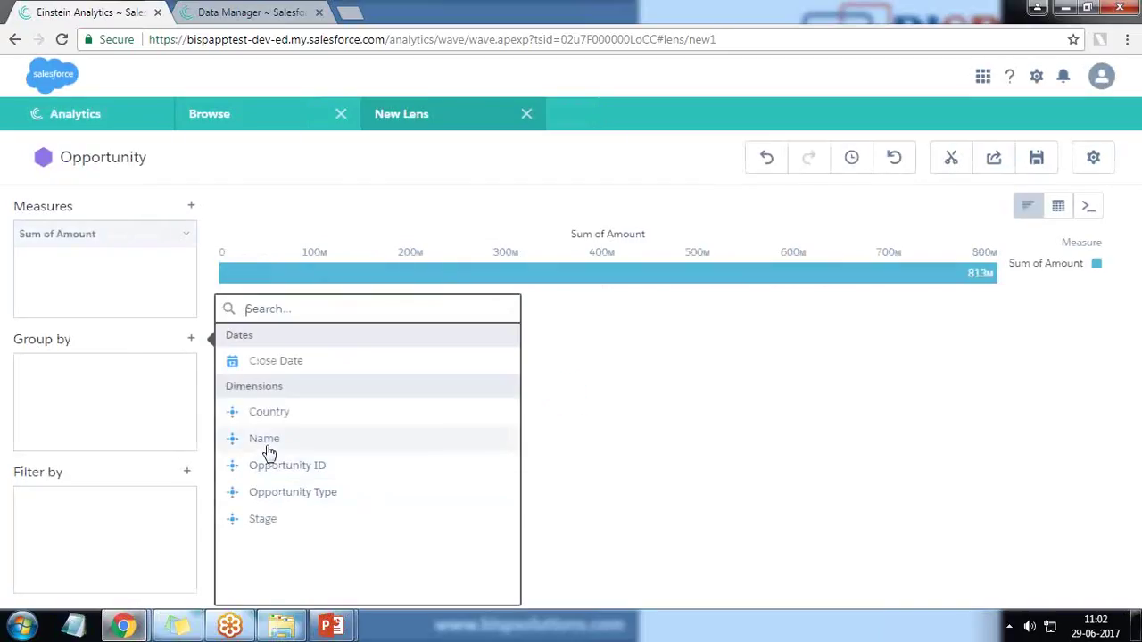
{"action": "left_click", "coordinate": [263, 519]}
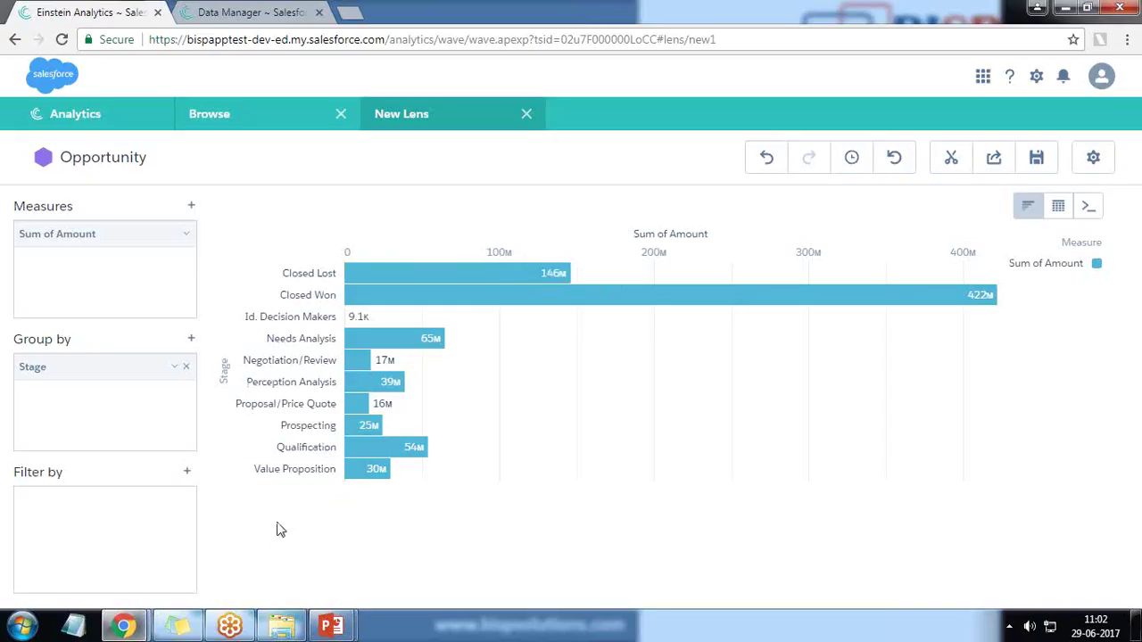
Switch the measure back to Count of Rows and close the lens
{"action": "left_click", "coordinate": [53, 233]}
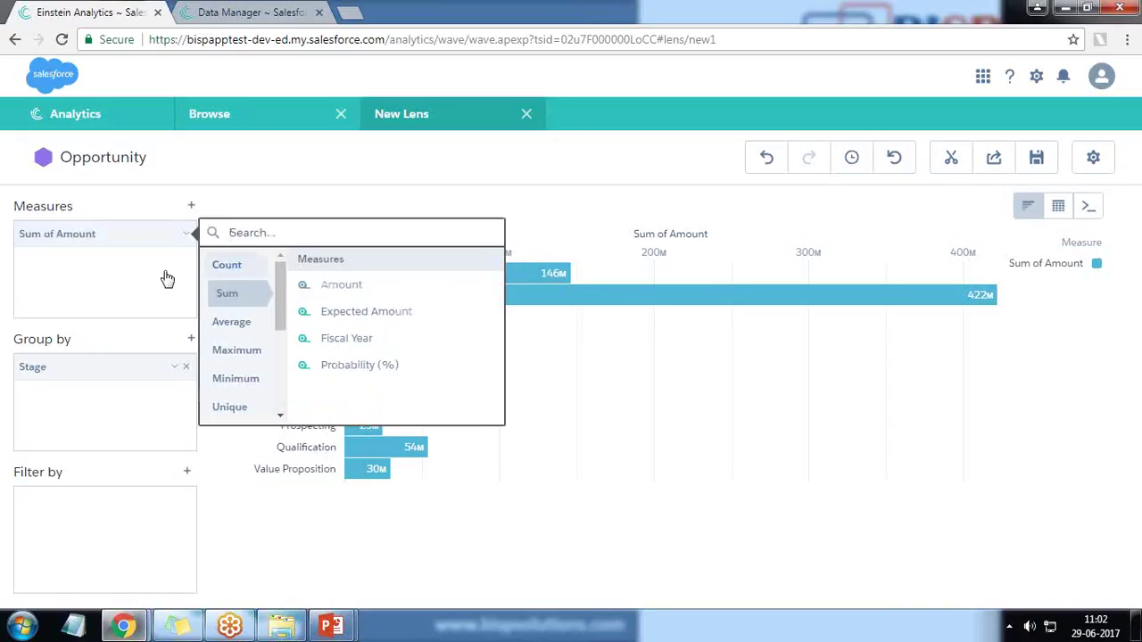
{"action": "left_click", "coordinate": [336, 286]}
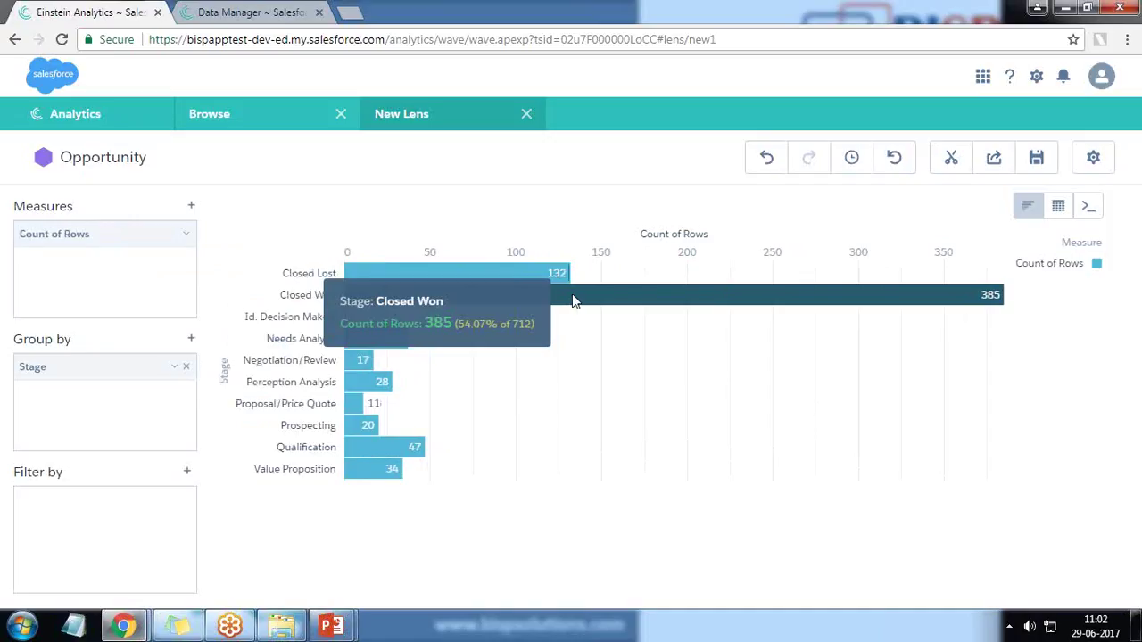
{"action": "left_click", "coordinate": [527, 114]}
Close the old Data Manager tab and reopen Data Manager from the Setup menu
{"action": "left_click", "coordinate": [250, 12]}
{"action": "left_click", "coordinate": [319, 12]}
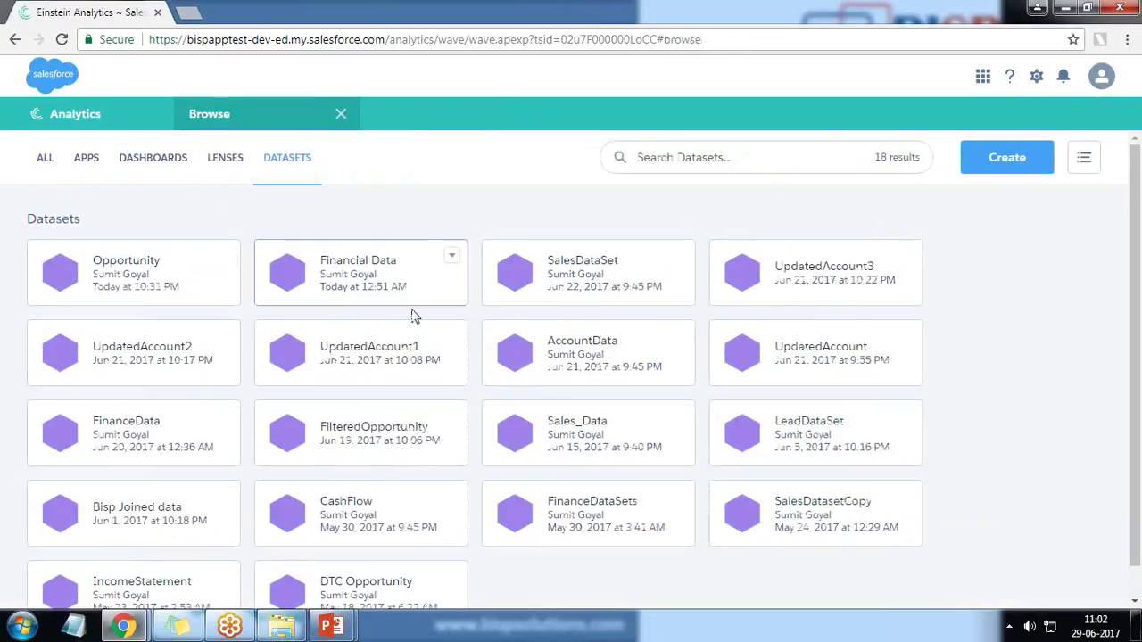
{"action": "left_click", "coordinate": [1038, 79]}
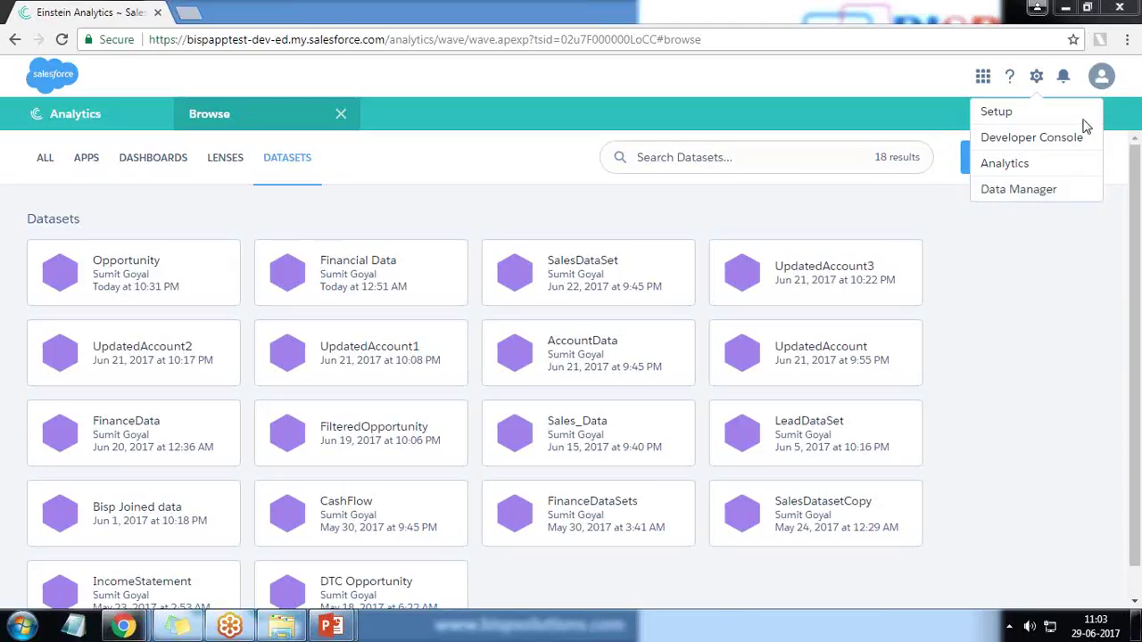
{"action": "left_click", "coordinate": [1018, 190]}
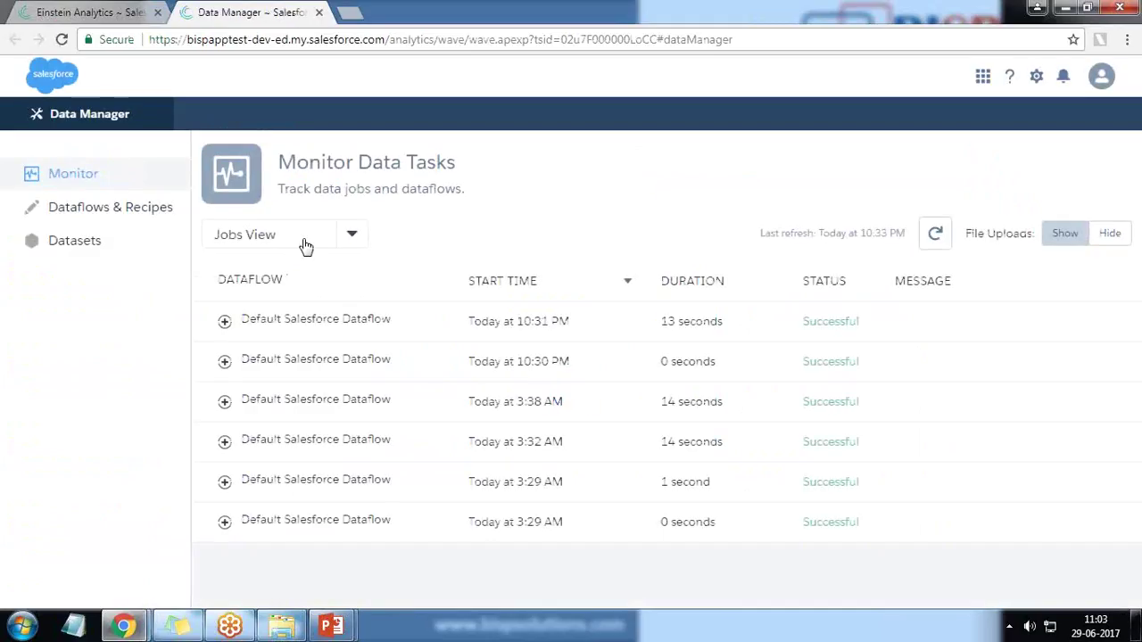
In Dataflow View, download the Default Salesforce Dataflow definition JSON
{"action": "left_click", "coordinate": [301, 240]}
{"action": "left_click", "coordinate": [267, 299]}
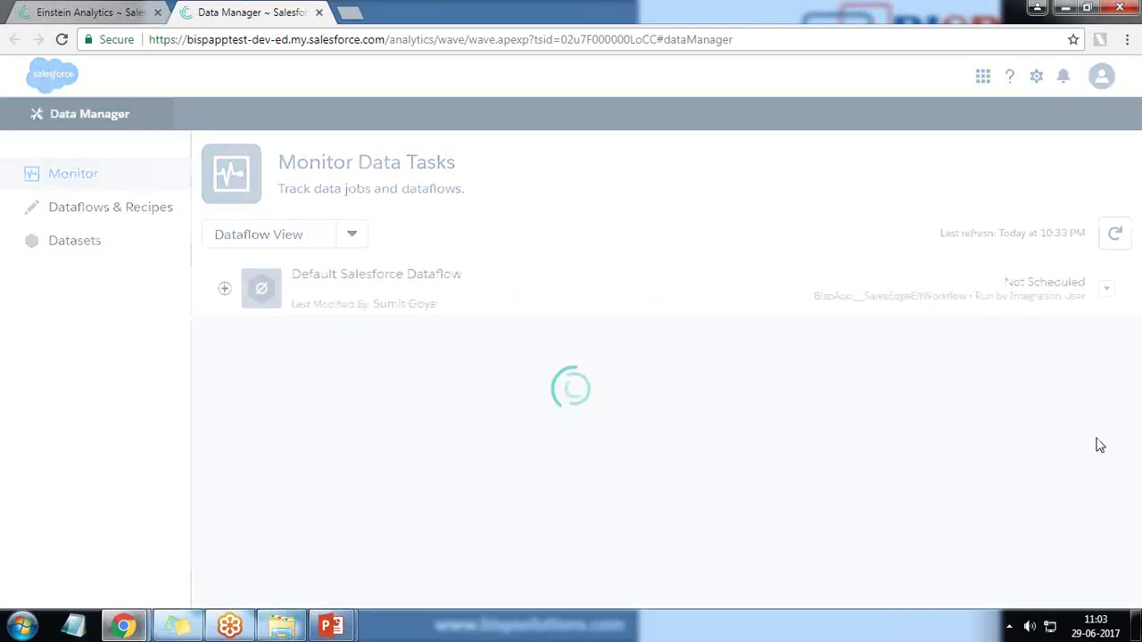
{"action": "left_click", "coordinate": [1106, 288]}
{"action": "left_click", "coordinate": [1057, 342]}
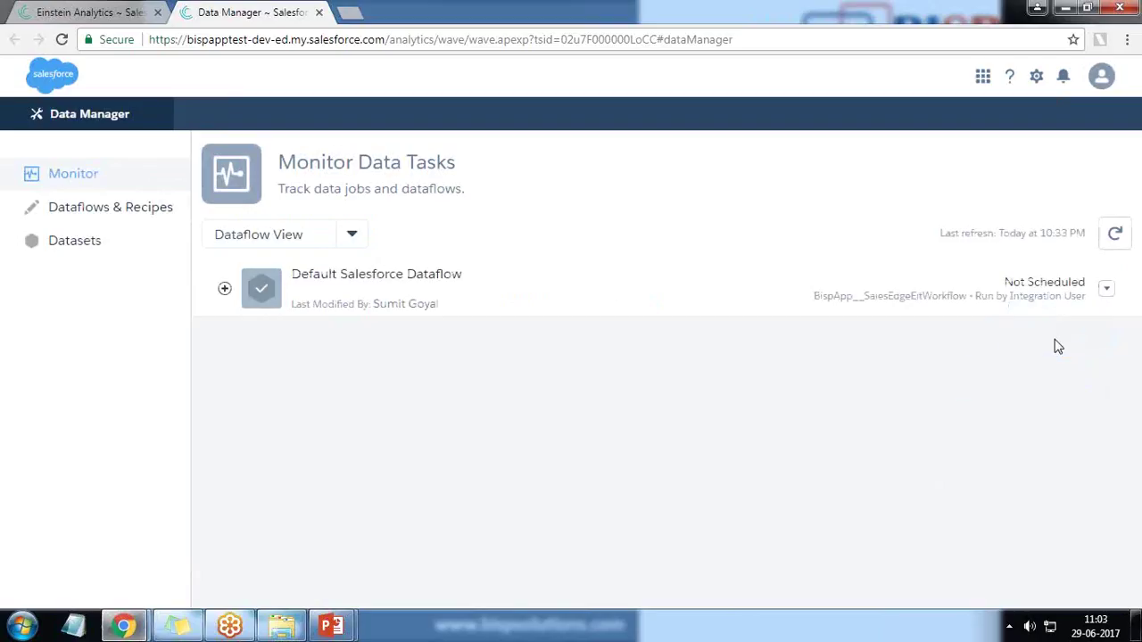
Inspect the downloaded JSON in Notepad, locate it in its folder, then show the desktop
{"action": "left_click", "coordinate": [140, 589]}
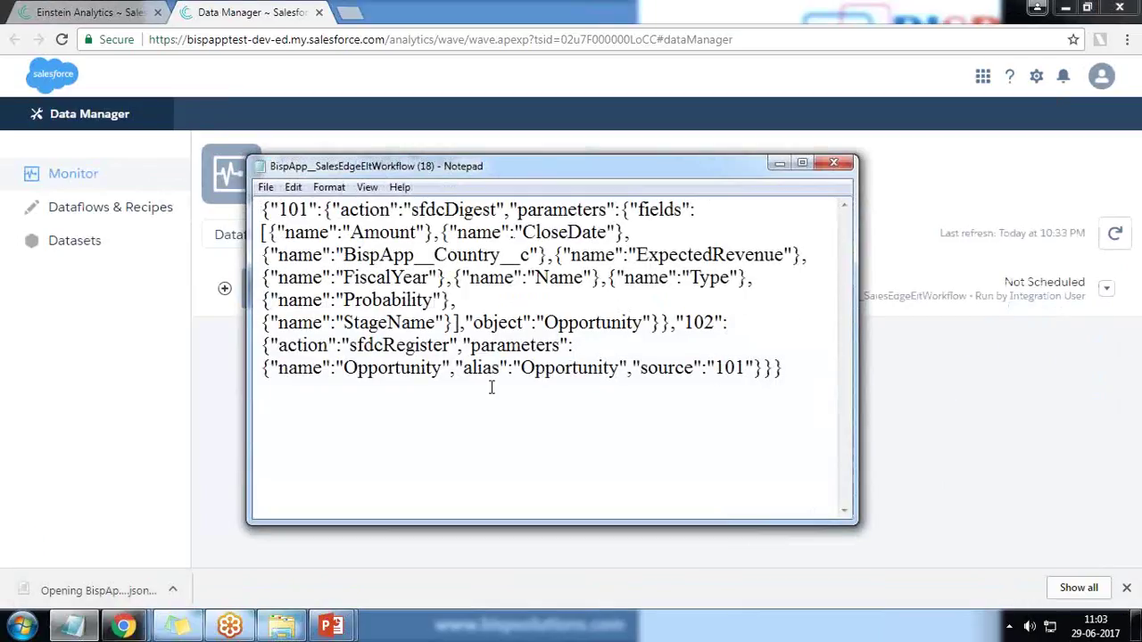
{"action": "left_click_drag", "start_coordinate": [742, 391], "coordinate": [236, 207]}
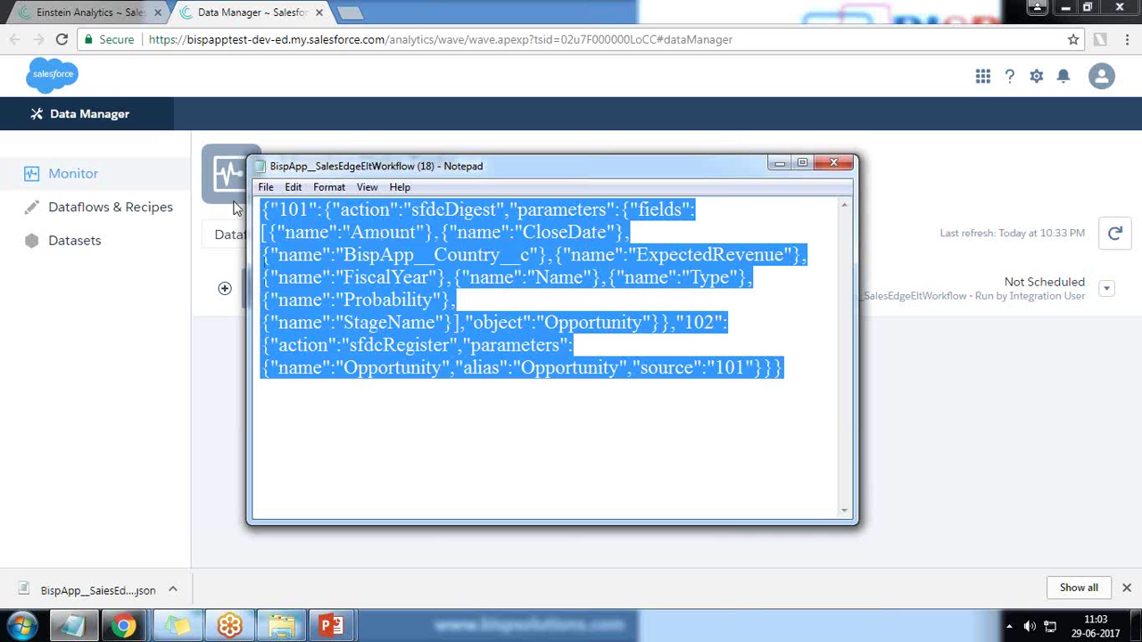
{"action": "left_click", "coordinate": [834, 162]}
{"action": "left_click", "coordinate": [173, 589]}
{"action": "left_click", "coordinate": [215, 535]}
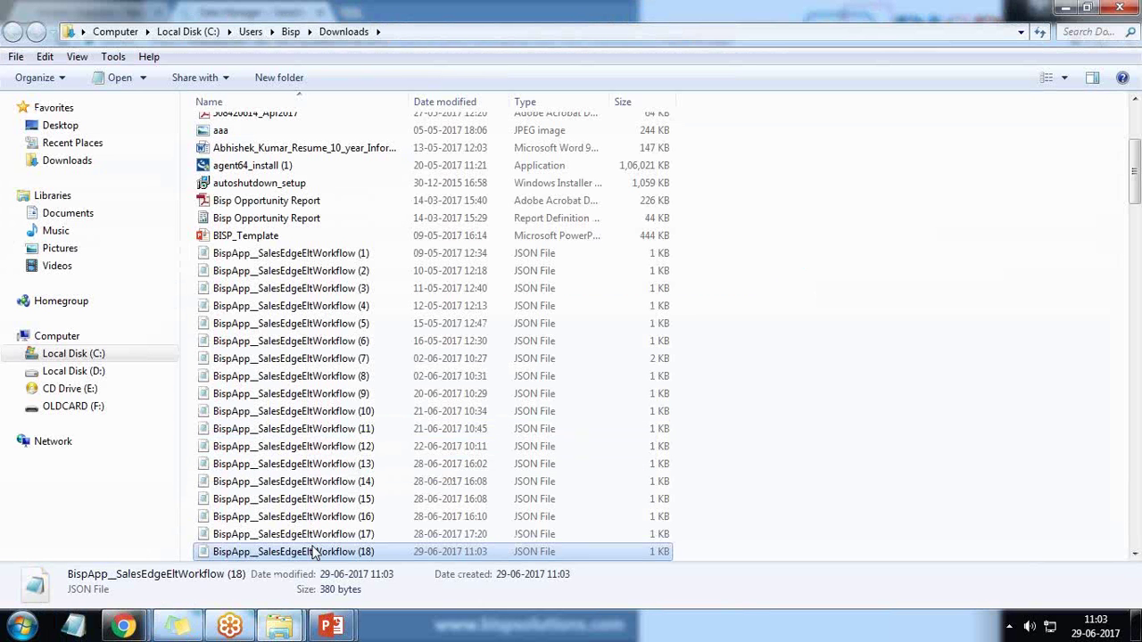
{"action": "left_click", "coordinate": [1119, 8]}
{"action": "left_click", "coordinate": [1137, 624]}
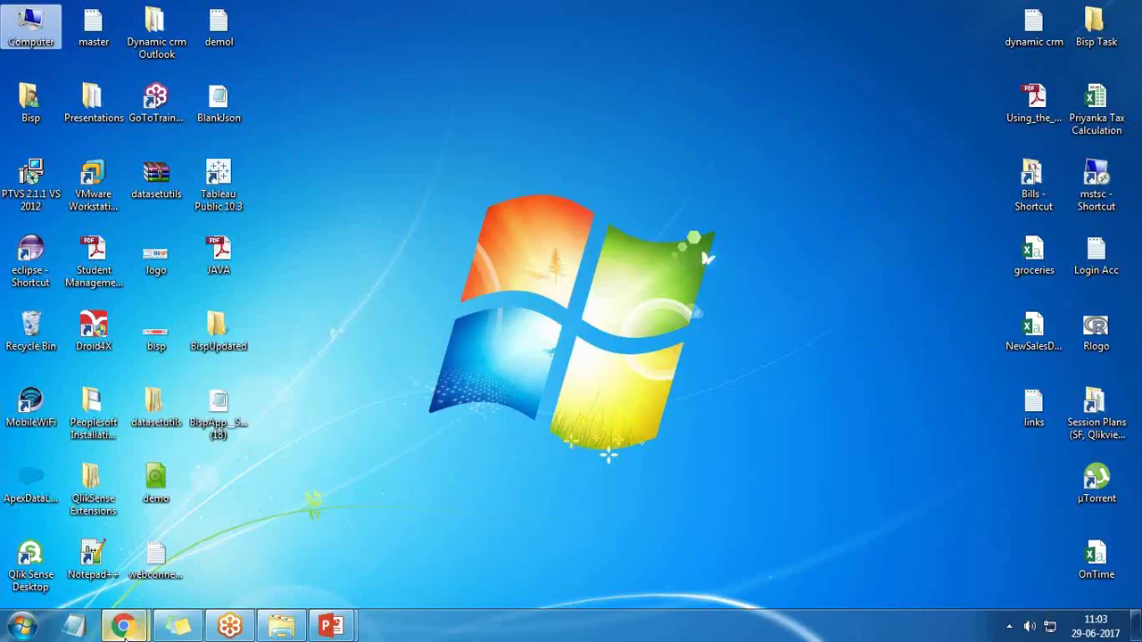
Back in Data Manager, open the Default Salesforce Dataflow in the editor
{"action": "left_click", "coordinate": [123, 625]}
{"action": "left_click", "coordinate": [254, 568]}
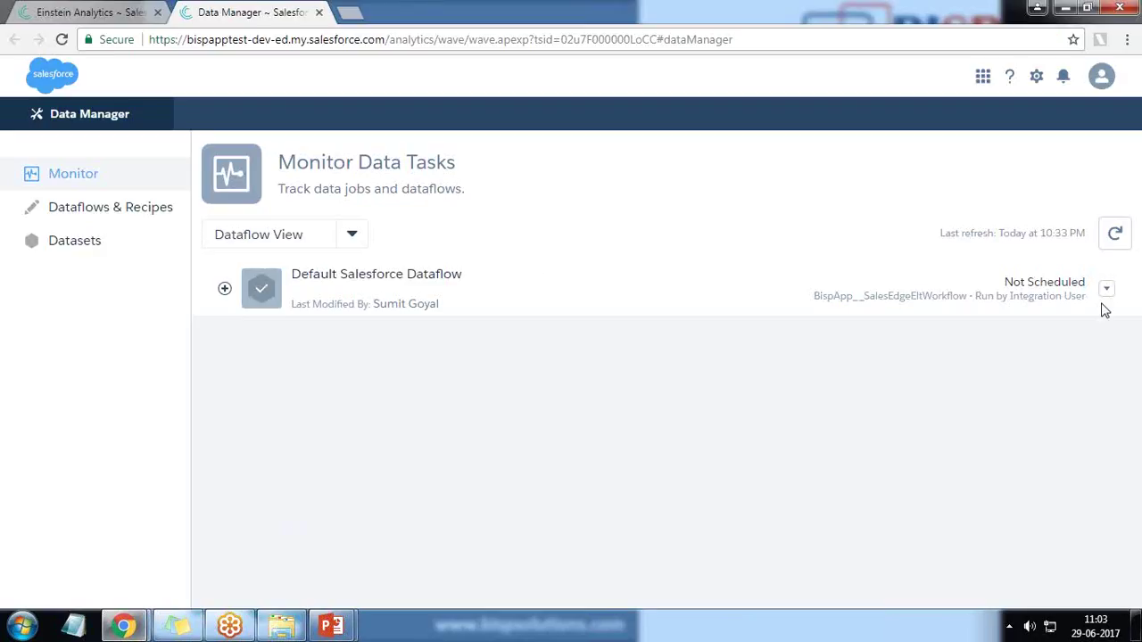
{"action": "left_click", "coordinate": [1109, 291]}
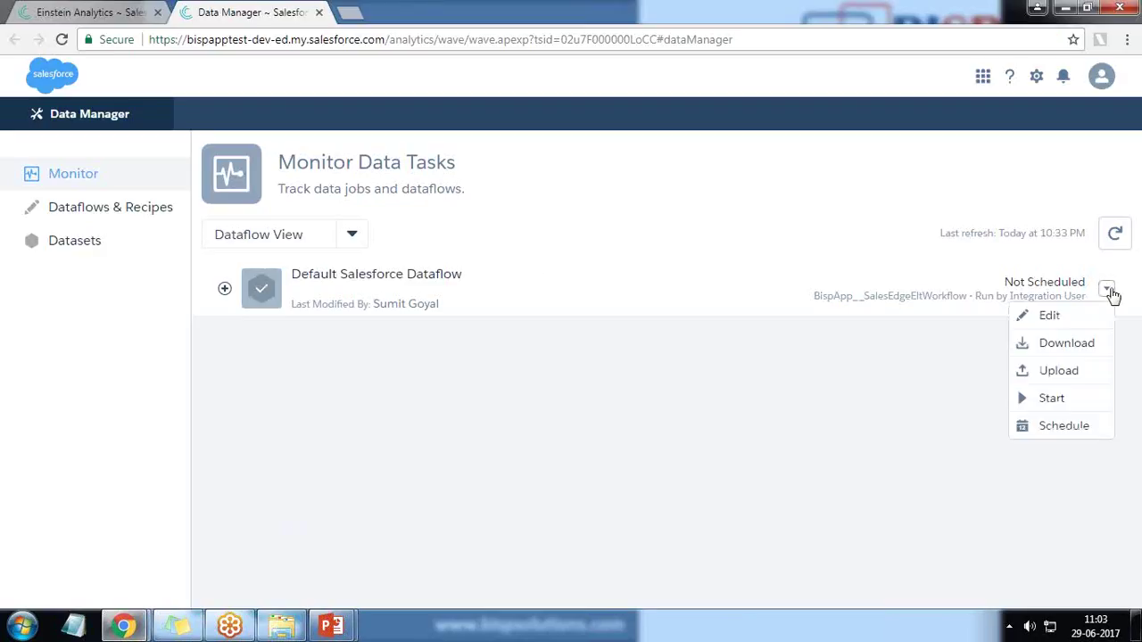
{"action": "left_click", "coordinate": [1048, 318]}
Spread nodes 101 and 102 apart on the canvas
{"action": "left_click_drag", "start_coordinate": [333, 305], "coordinate": [416, 358]}
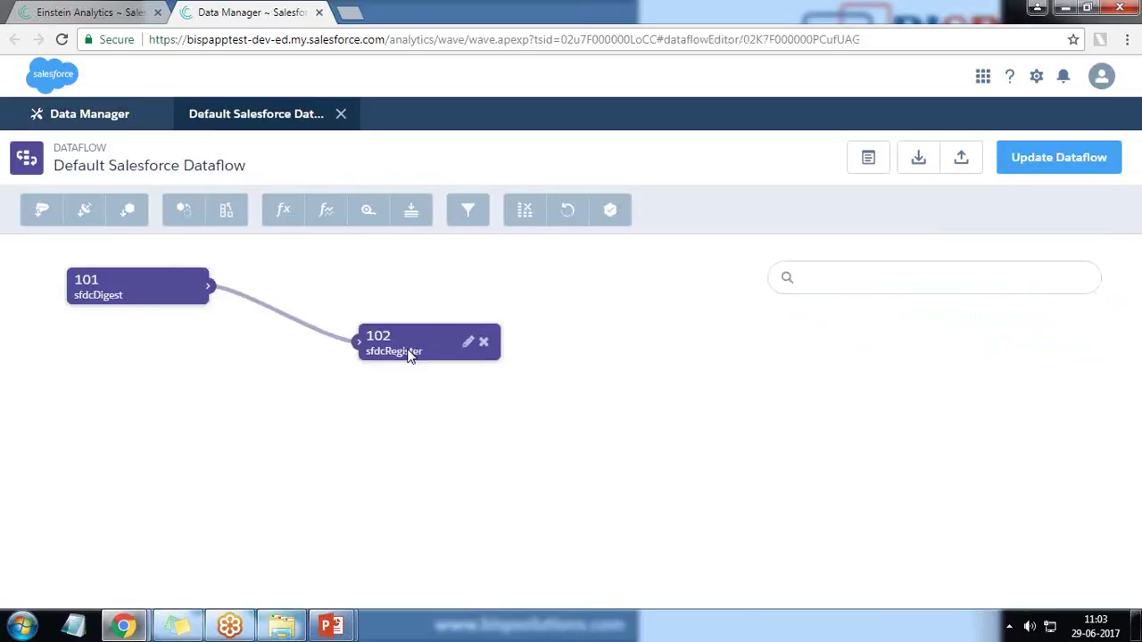
{"action": "left_click_drag", "start_coordinate": [163, 302], "coordinate": [161, 324]}
{"action": "left_click_drag", "start_coordinate": [456, 356], "coordinate": [515, 379]}
{"action": "left_click_drag", "start_coordinate": [127, 306], "coordinate": [114, 286]}
Review node 101's Output Fields, then close its settings
{"action": "left_click", "coordinate": [166, 288]}
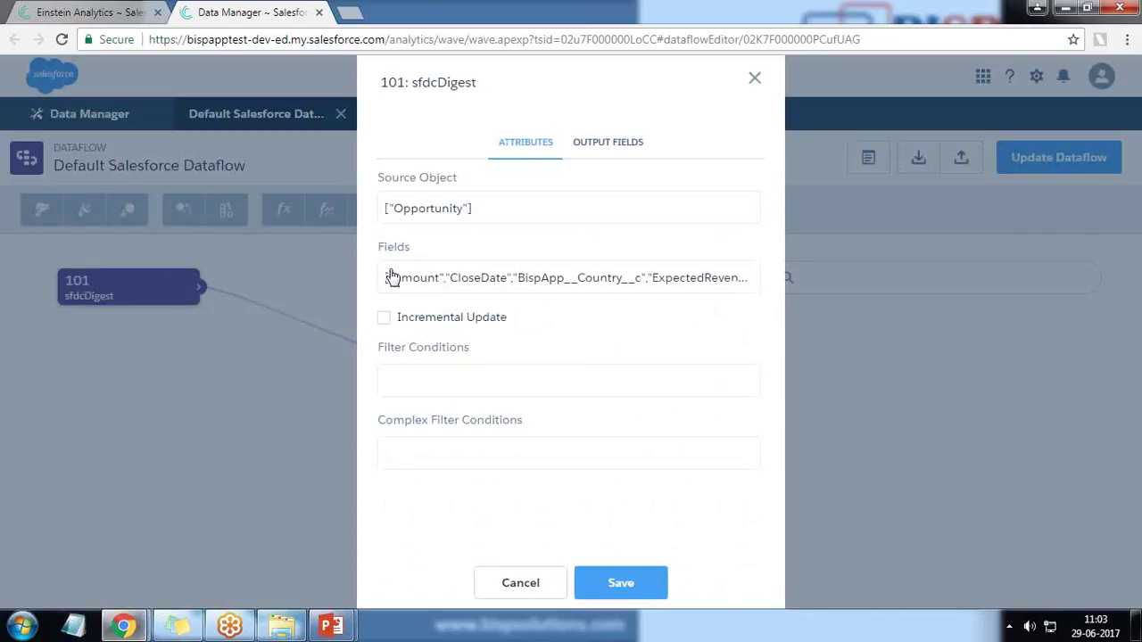
{"action": "left_click", "coordinate": [605, 146]}
{"action": "left_click", "coordinate": [756, 78]}
Review node 102's Output Fields, close it, and drag node 102 down-right
{"action": "left_click", "coordinate": [533, 364]}
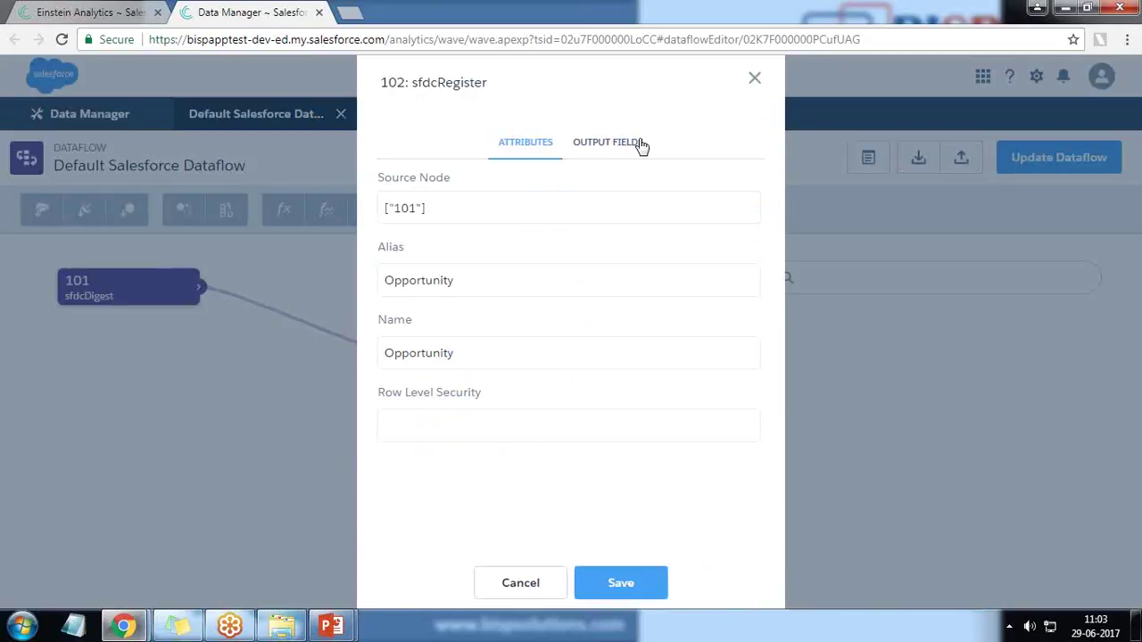
{"action": "left_click", "coordinate": [605, 147]}
{"action": "left_click", "coordinate": [754, 78]}
{"action": "left_click_drag", "start_coordinate": [477, 368], "coordinate": [498, 398]}
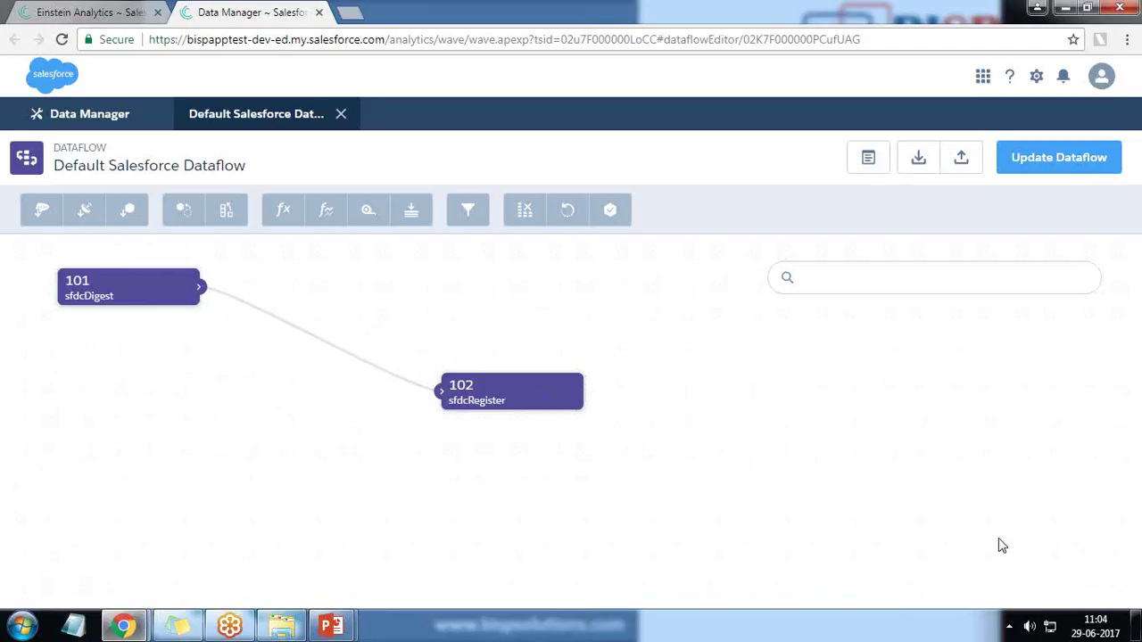
Write the Notepad note 'Create Separet dataset containg records whose stage is closed won' and return to the browser
{"action": "key", "text": "alt+Tab"}
{"action": "type", "text": "Craete a"}
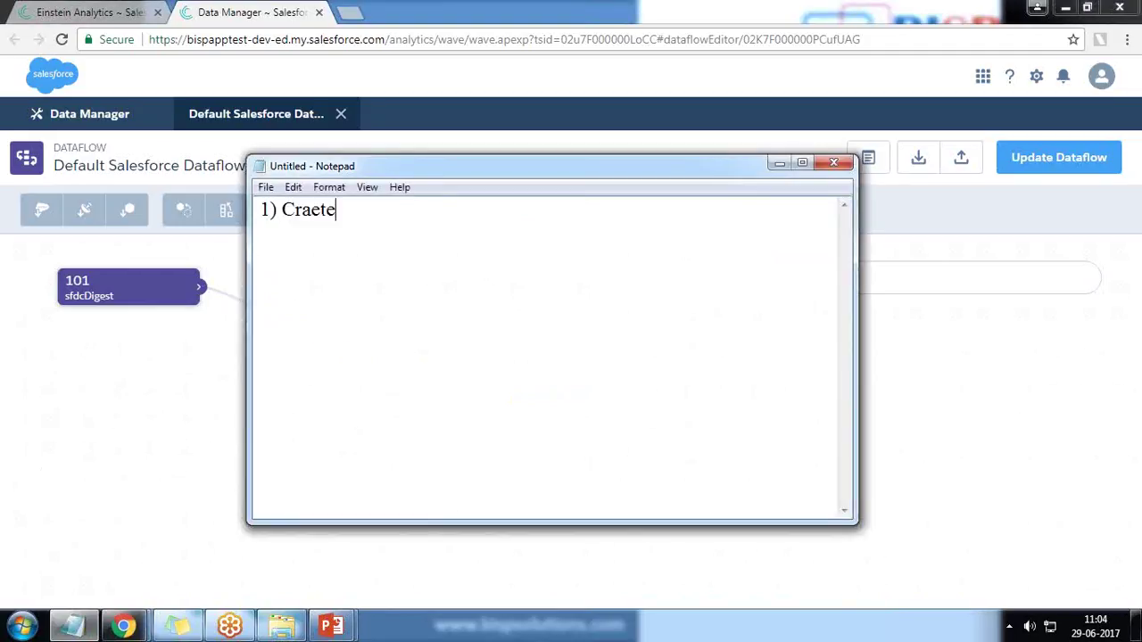
{"action": "key", "text": "BackSpace"}
{"action": "key", "text": "BackSpace"}
{"action": "key", "text": "BackSpace"}
{"action": "key", "text": "BackSpace"}
{"action": "key", "text": "BackSpace"}
{"action": "key", "text": "BackSpace"}
{"action": "key", "text": "BackSpace"}
{"action": "type", "text": "eate Separet"}
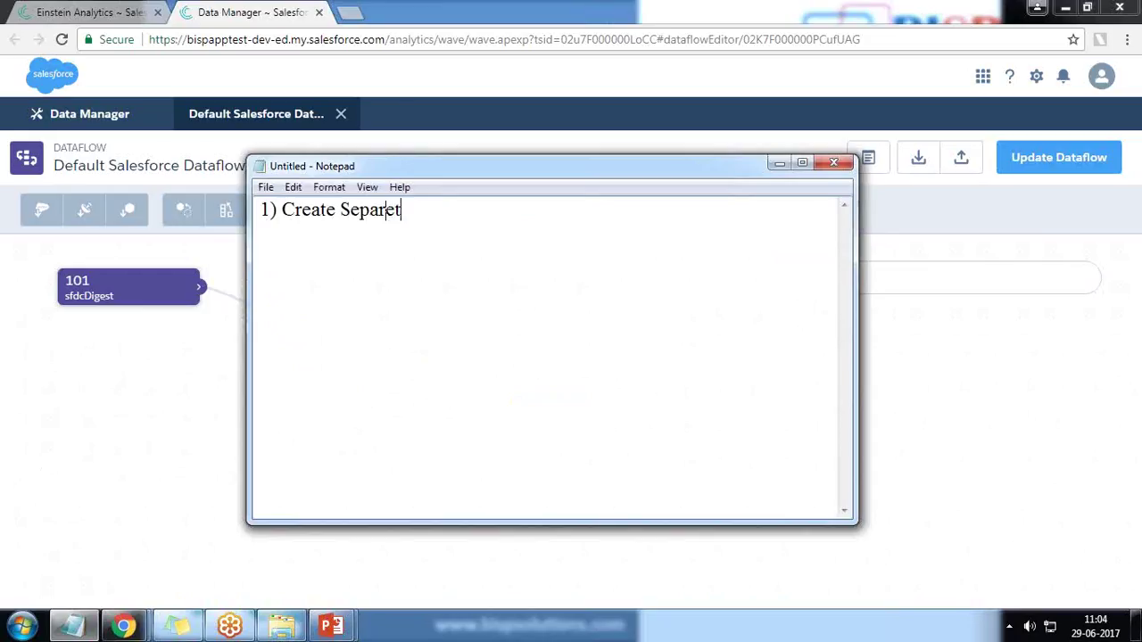
{"action": "type", "text": " dataset "}
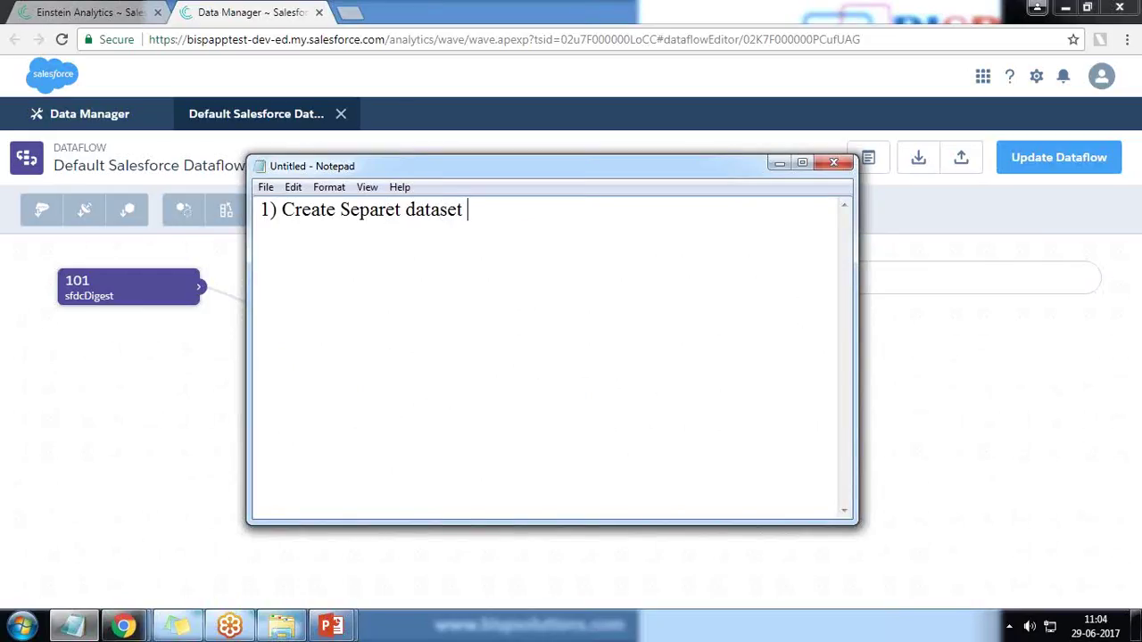
{"action": "type", "text": "containg"}
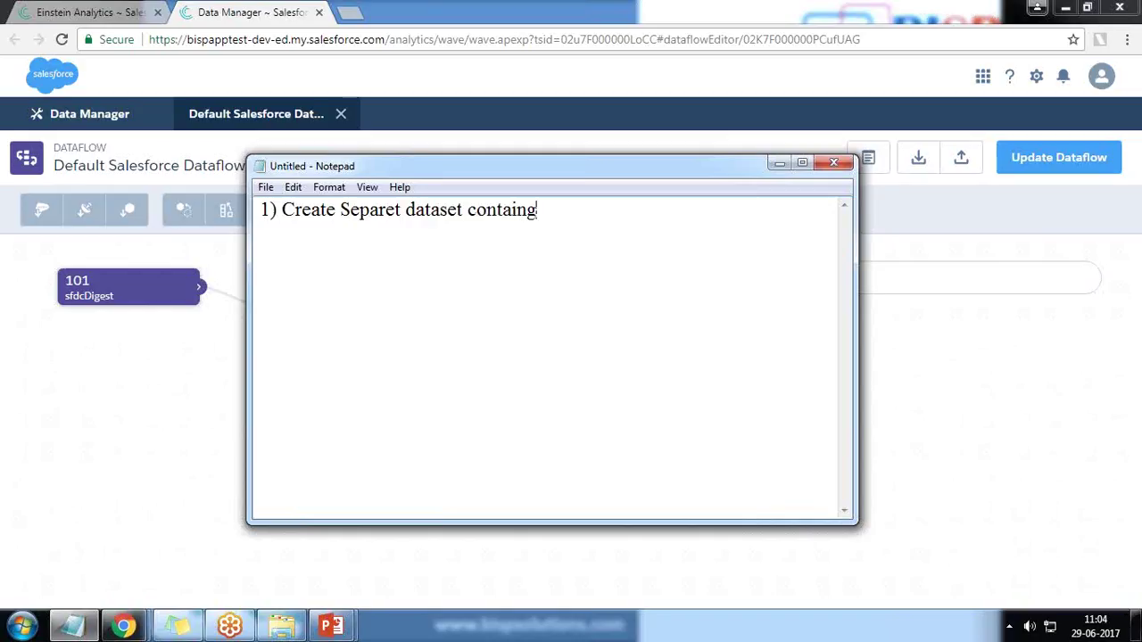
{"action": "type", "text": " records only"}
{"action": "key", "text": "BackSpace"}
{"action": "key", "text": "BackSpace"}
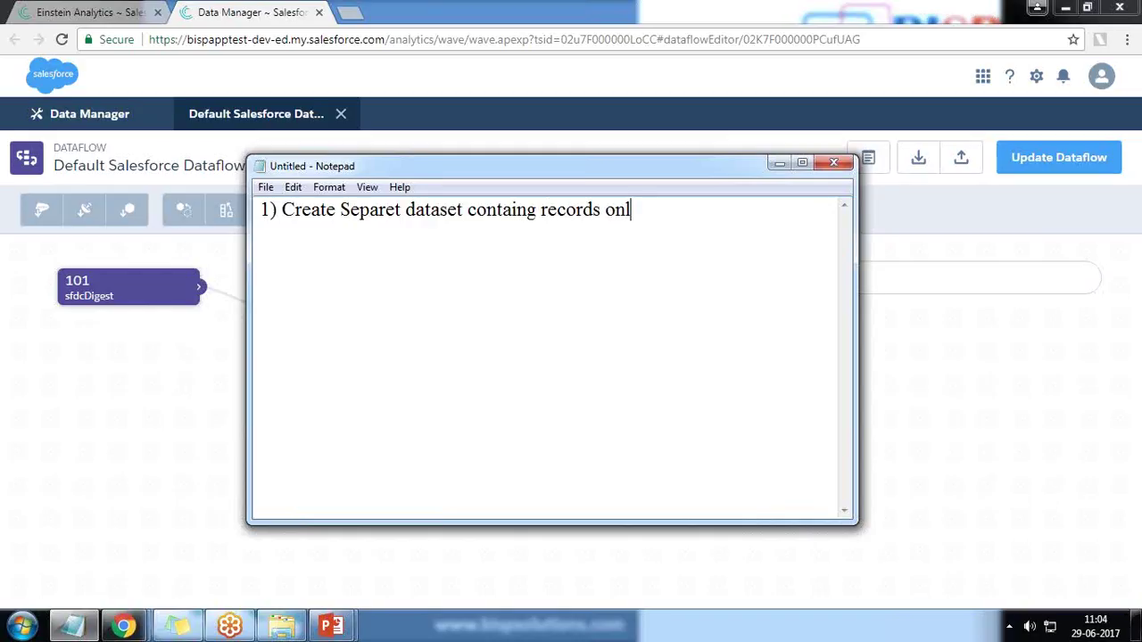
{"action": "key", "text": "BackSpace"}
{"action": "key", "text": "BackSpace"}
{"action": "type", "text": "whose stage is closed won"}
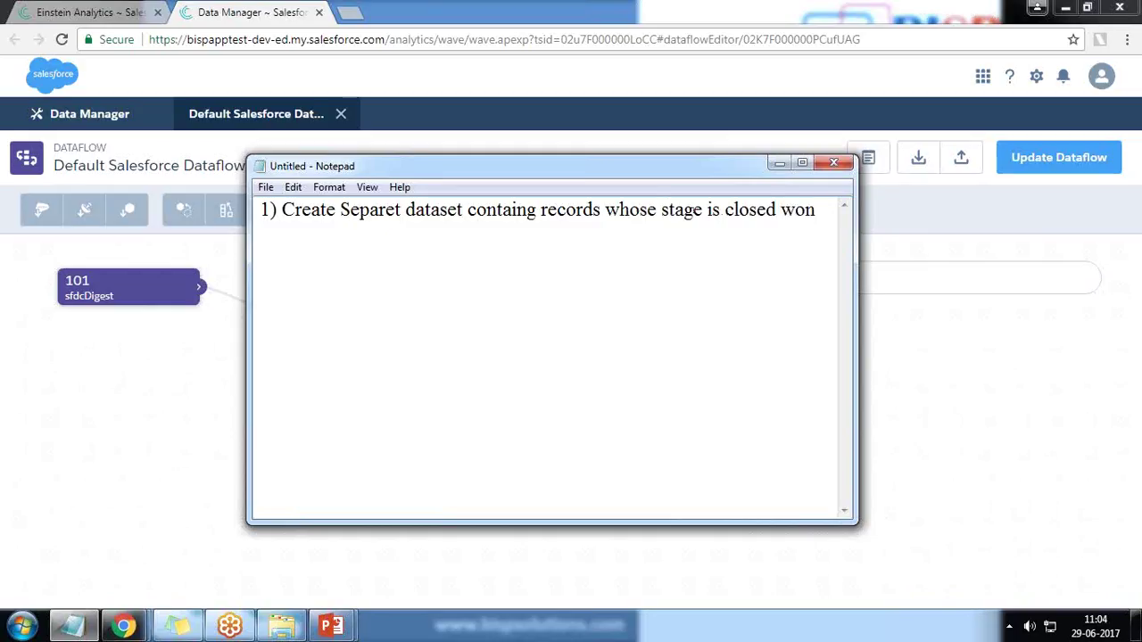
{"action": "left_click", "coordinate": [176, 426]}
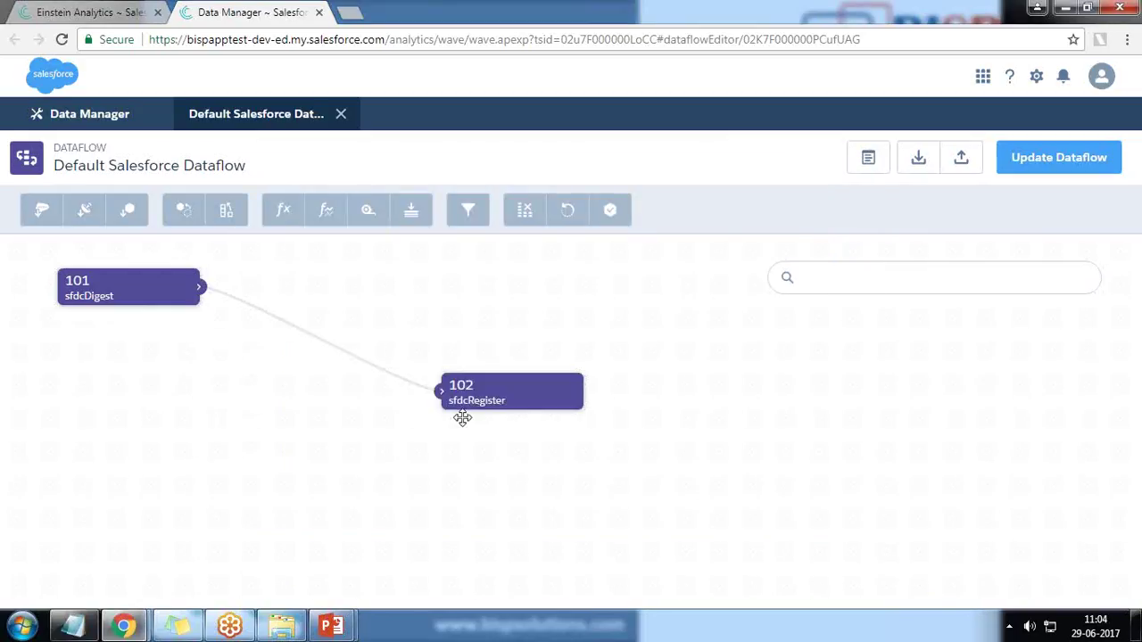
Nudge node 102 aside and begin adding a filter node to the dataflow
{"action": "left_click_drag", "start_coordinate": [491, 392], "coordinate": [514, 421]}
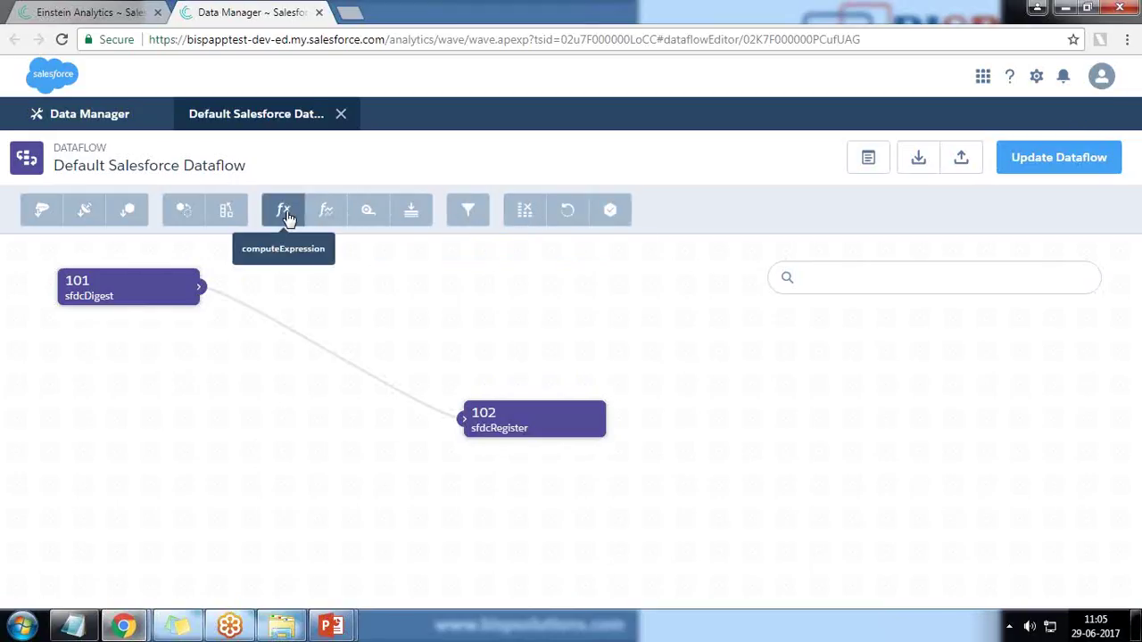
{"action": "left_click", "coordinate": [462, 214]}
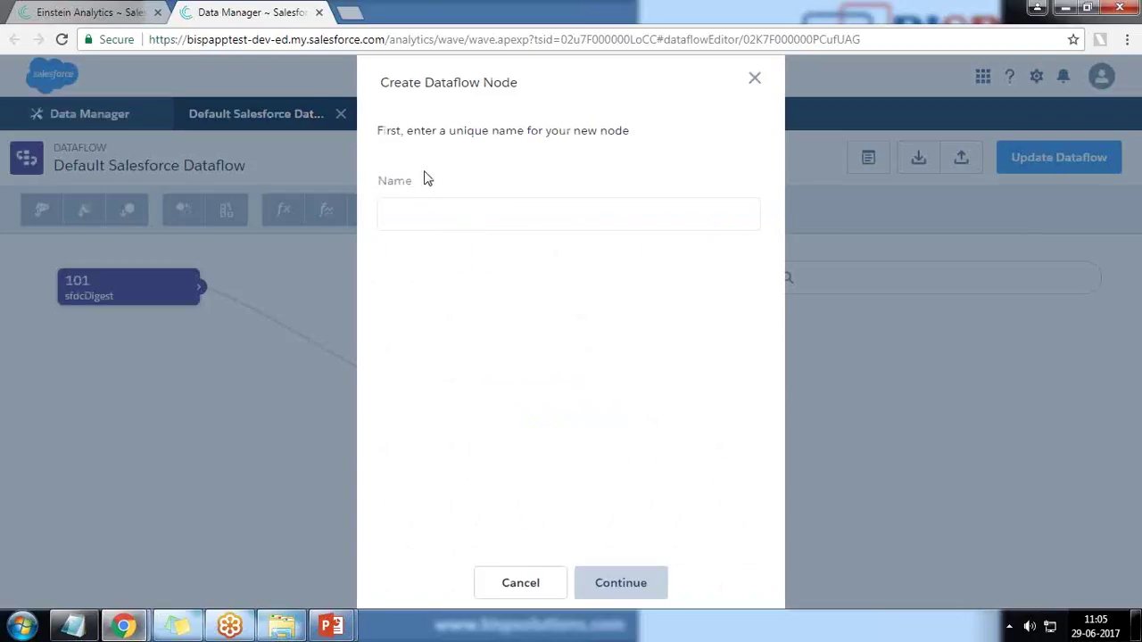
Name the new filter node FilterExpression and continue
{"action": "left_click", "coordinate": [438, 205]}
{"action": "type", "text": "Filt"}
{"action": "key", "text": "BackSpace"}
{"action": "key", "text": "BackSpace"}
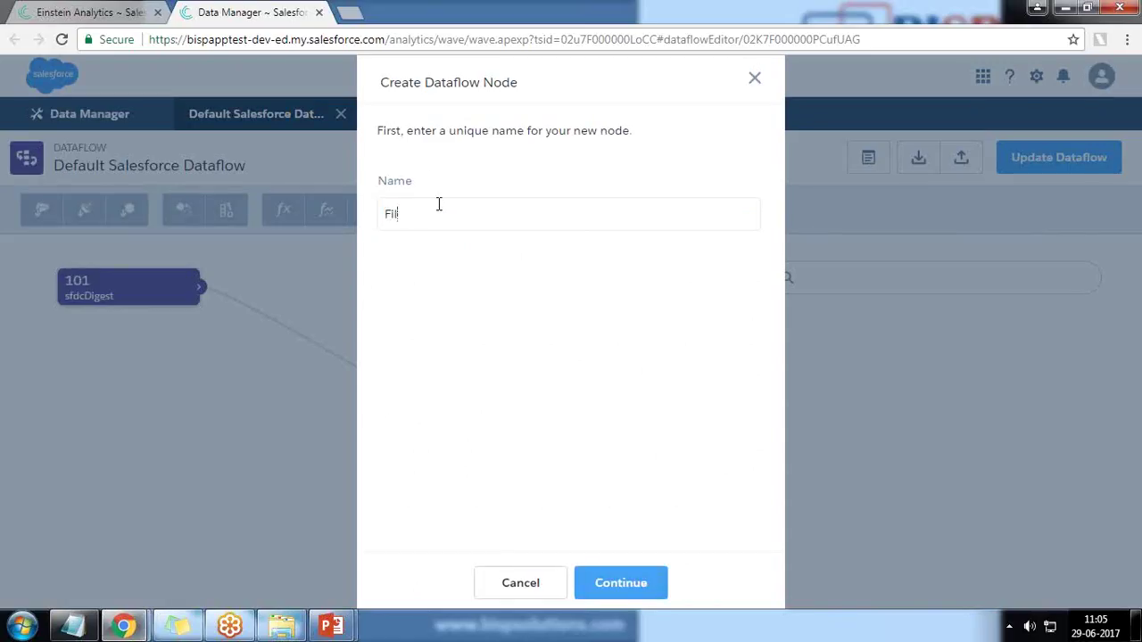
{"action": "type", "text": "erExpression"}
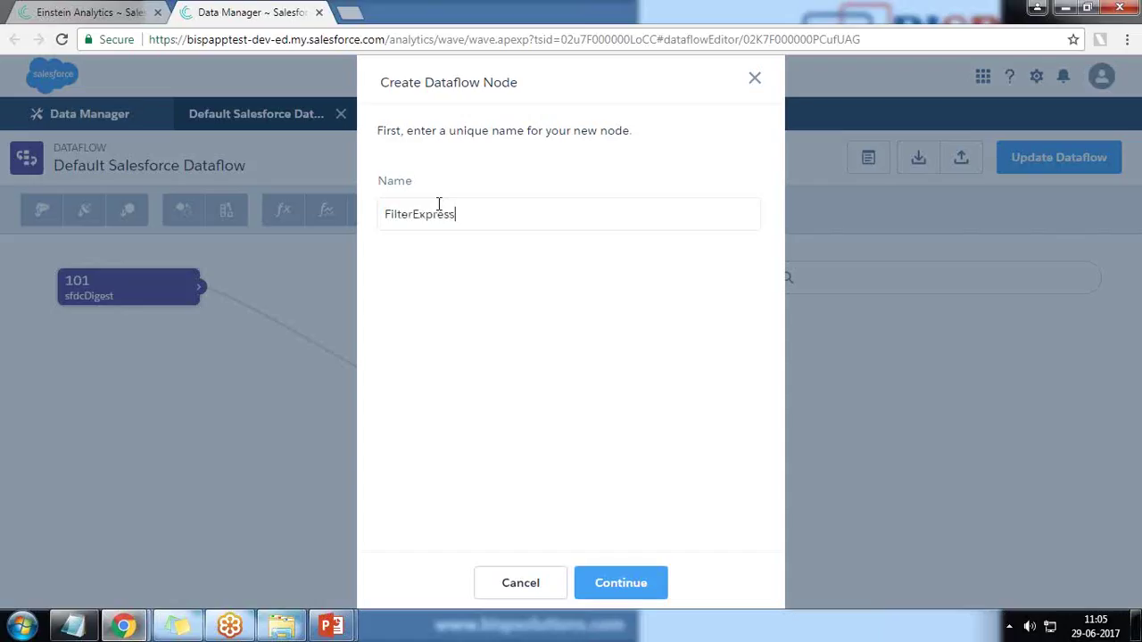
{"action": "left_click", "coordinate": [620, 585]}
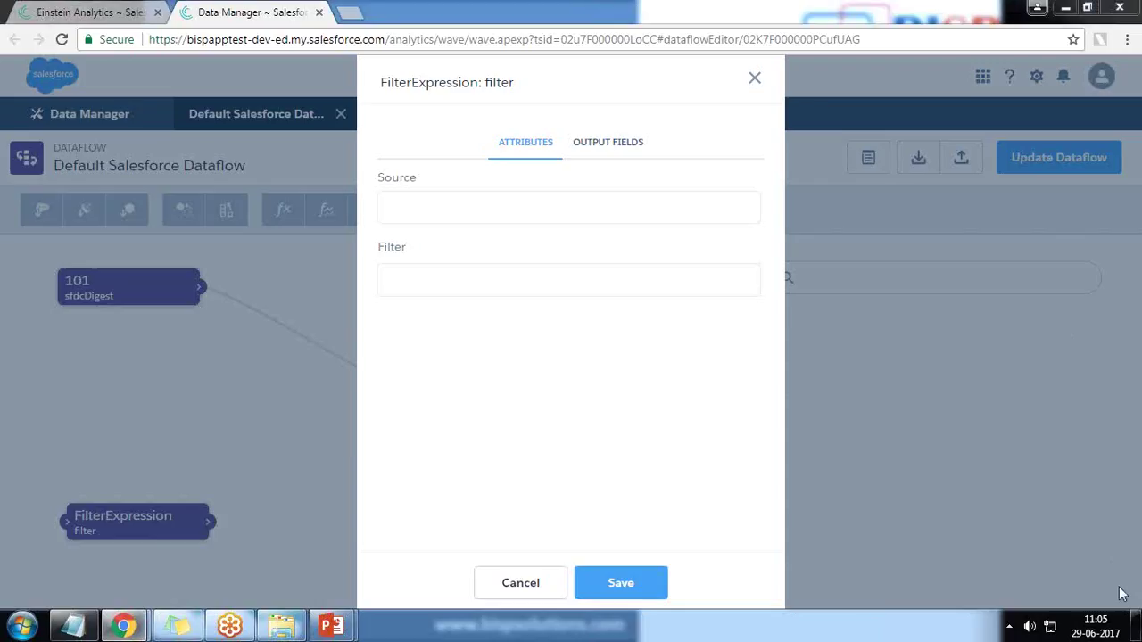
Set the filter's source to node 101 with condition 'StageName : EQ : Closed Won' and save
{"action": "left_click", "coordinate": [431, 217]}
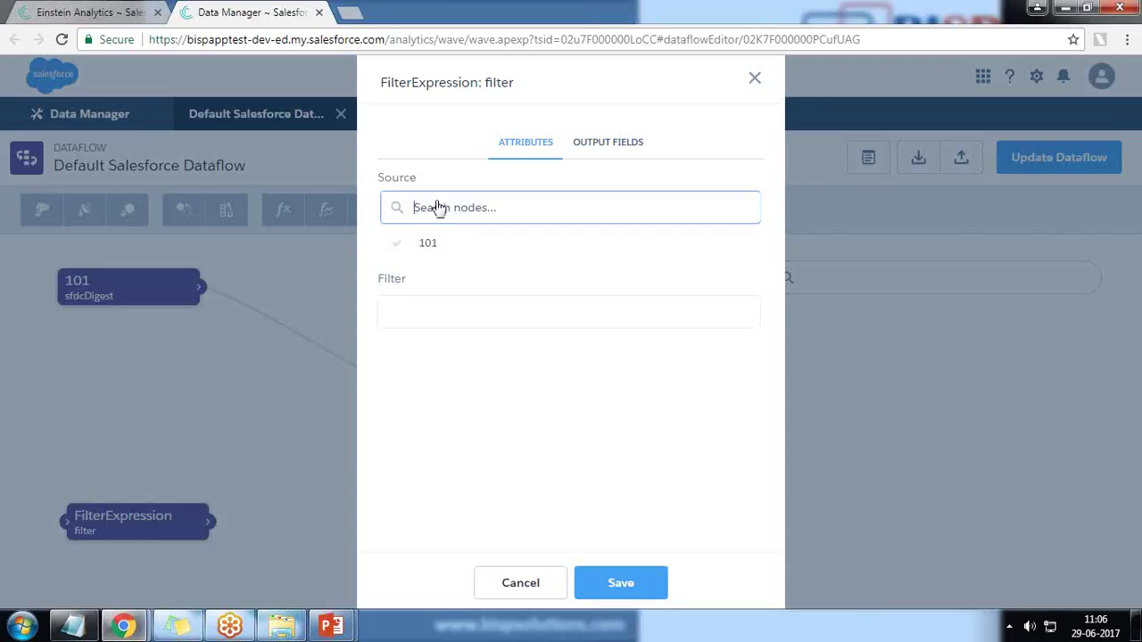
{"action": "left_click", "coordinate": [434, 252]}
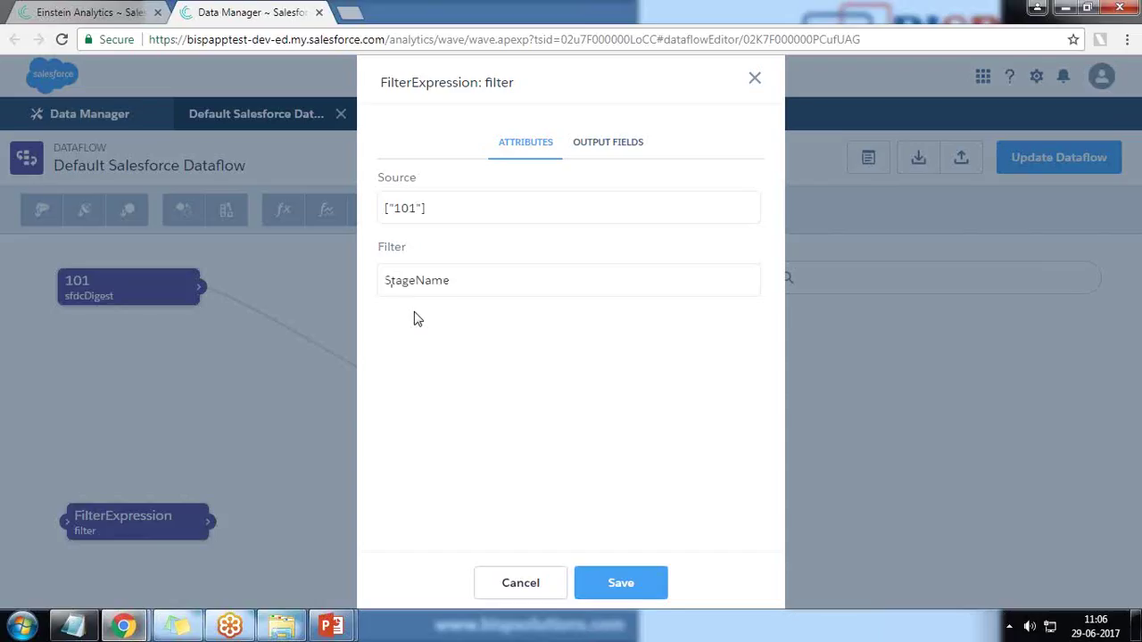
{"action": "type", "text": ":EQ:Closed Won"}
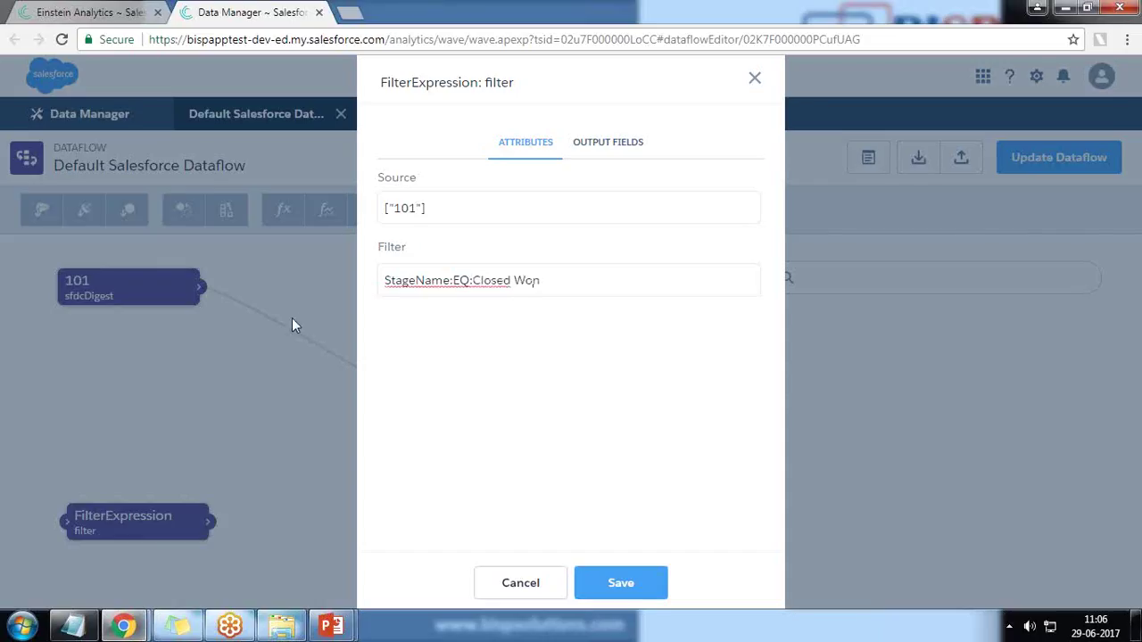
{"action": "key", "text": "Right"}
{"action": "left_click", "coordinate": [477, 280]}
{"action": "key", "text": "Right"}
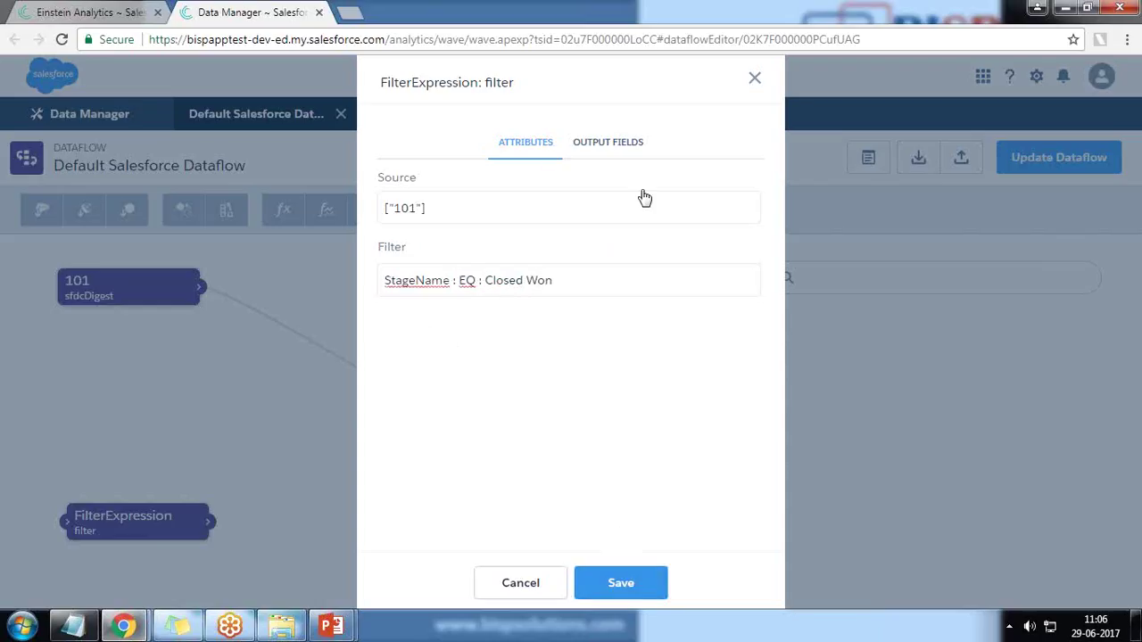
{"action": "left_click", "coordinate": [589, 142]}
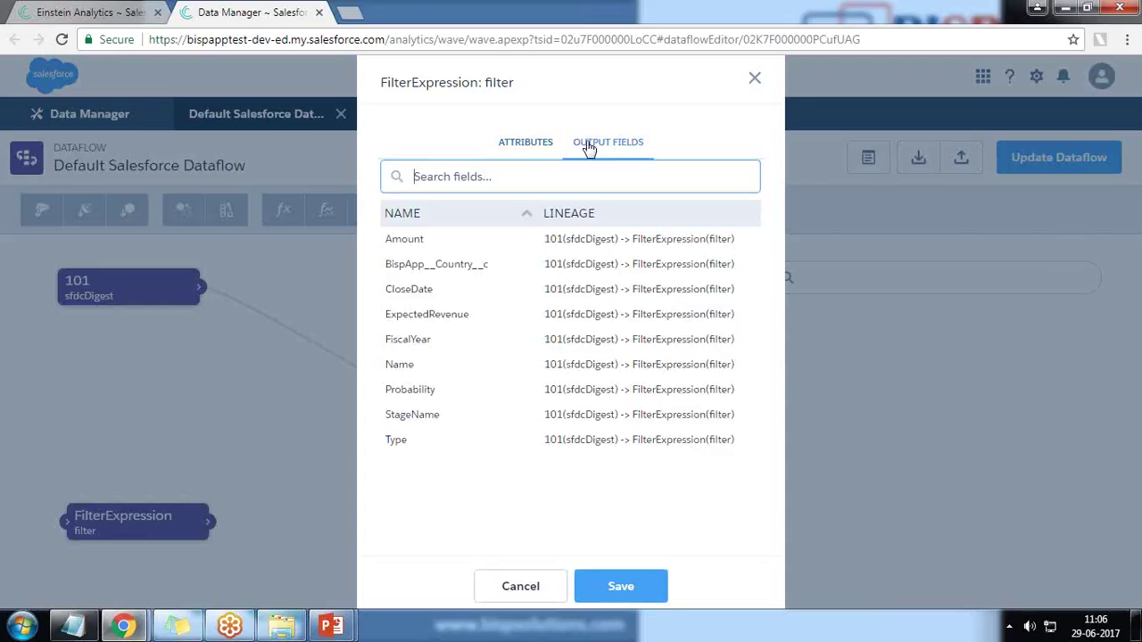
{"action": "left_click", "coordinate": [516, 143]}
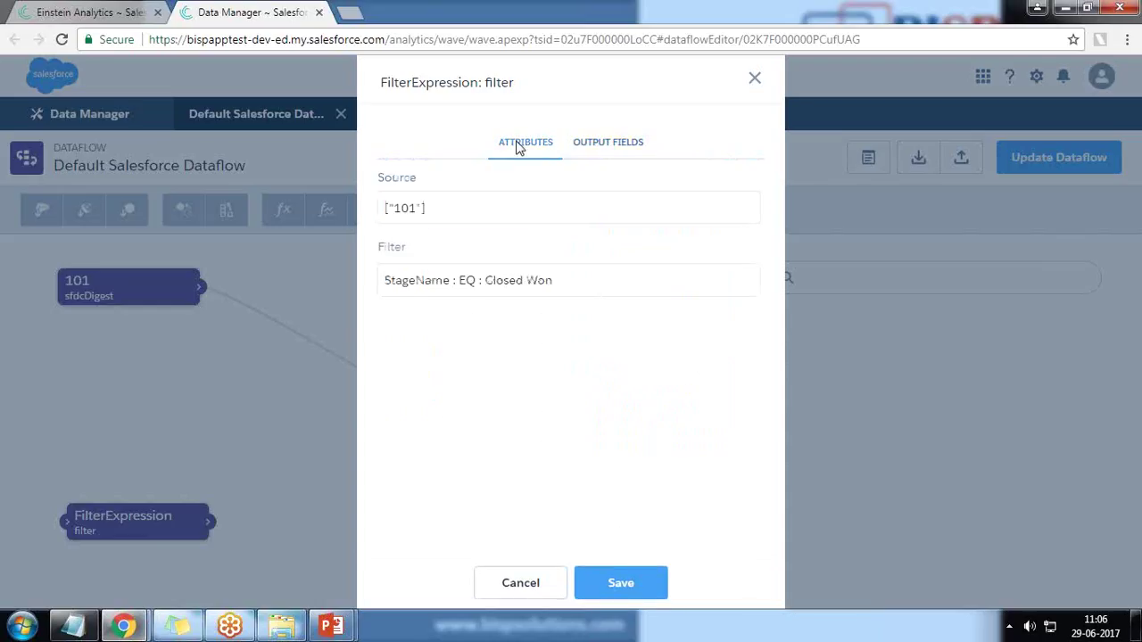
{"action": "left_click", "coordinate": [638, 585]}
Wire FilterExpression's output into node 102, placing it between nodes 101 and 102
{"action": "left_click_drag", "start_coordinate": [143, 530], "coordinate": [360, 295]}
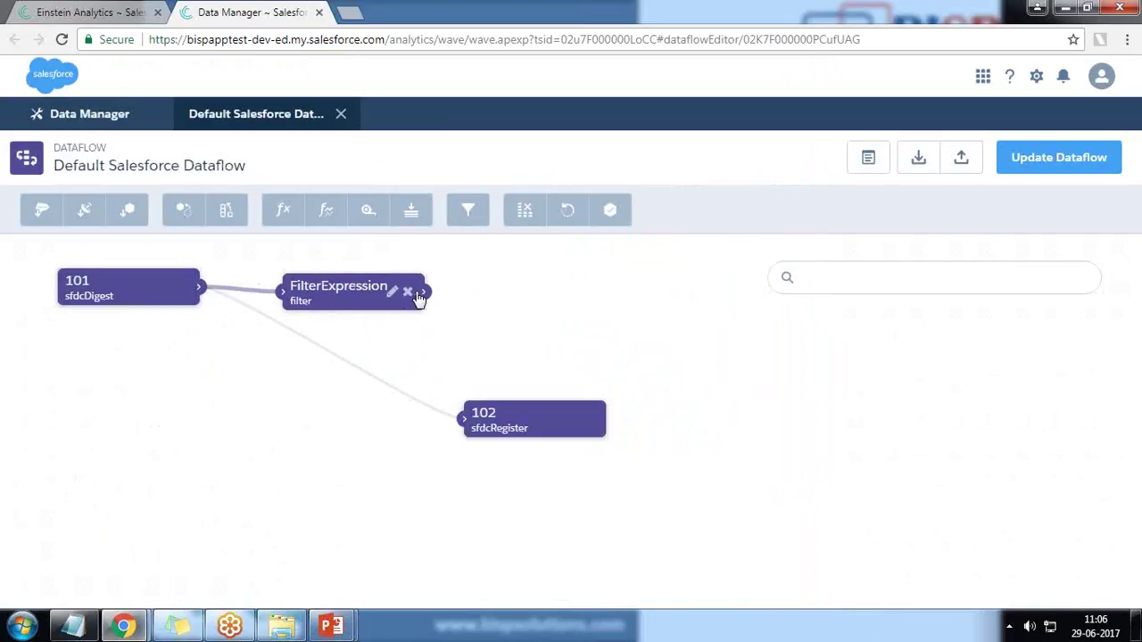
{"action": "left_click_drag", "start_coordinate": [425, 295], "coordinate": [464, 421]}
{"action": "left_click_drag", "start_coordinate": [470, 298], "coordinate": [464, 421]}
{"action": "left_click_drag", "start_coordinate": [348, 295], "coordinate": [312, 384]}
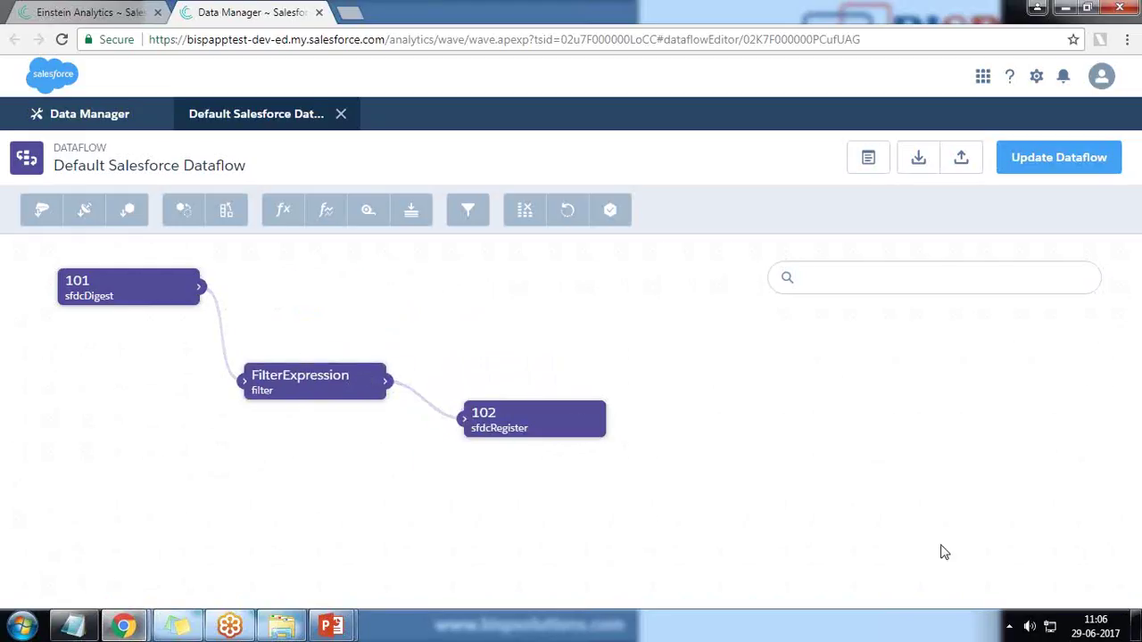
Change node 102's alias and dataset name to FilterOpportunity and save it
{"action": "left_click", "coordinate": [576, 419]}
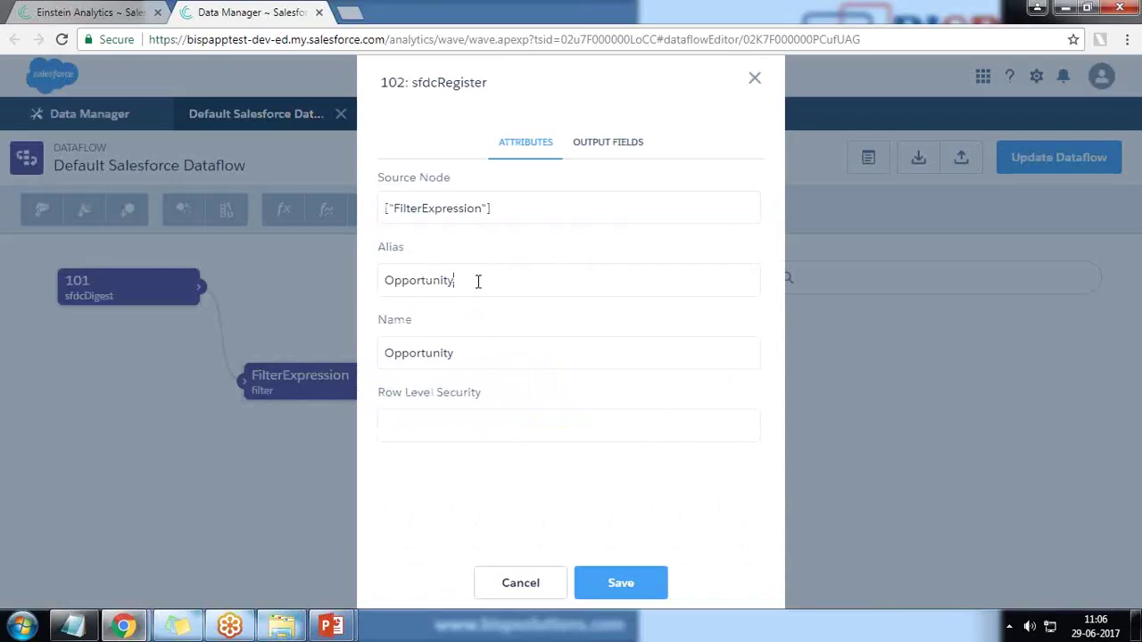
{"action": "key", "text": "Home"}
{"action": "type", "text": "Filter"}
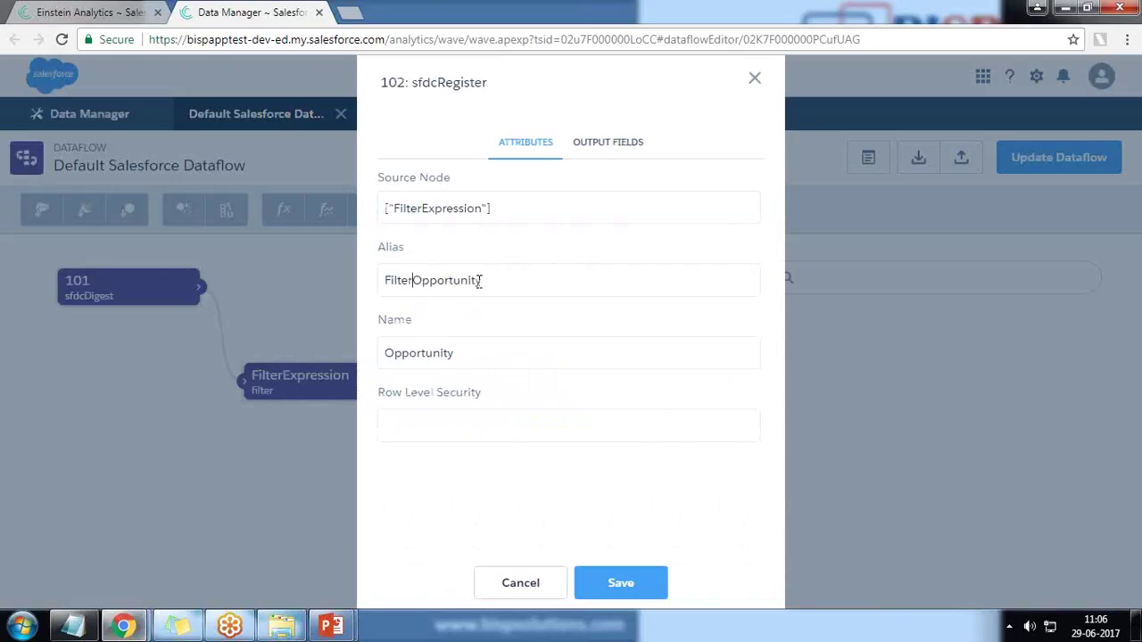
{"action": "key", "text": "Tab"}
{"action": "key", "text": "Home"}
{"action": "type", "text": "Filter"}
{"action": "left_click", "coordinate": [594, 145]}
{"action": "scroll", "coordinate": [473, 455], "scroll_direction": "down", "scroll_amount": 1}
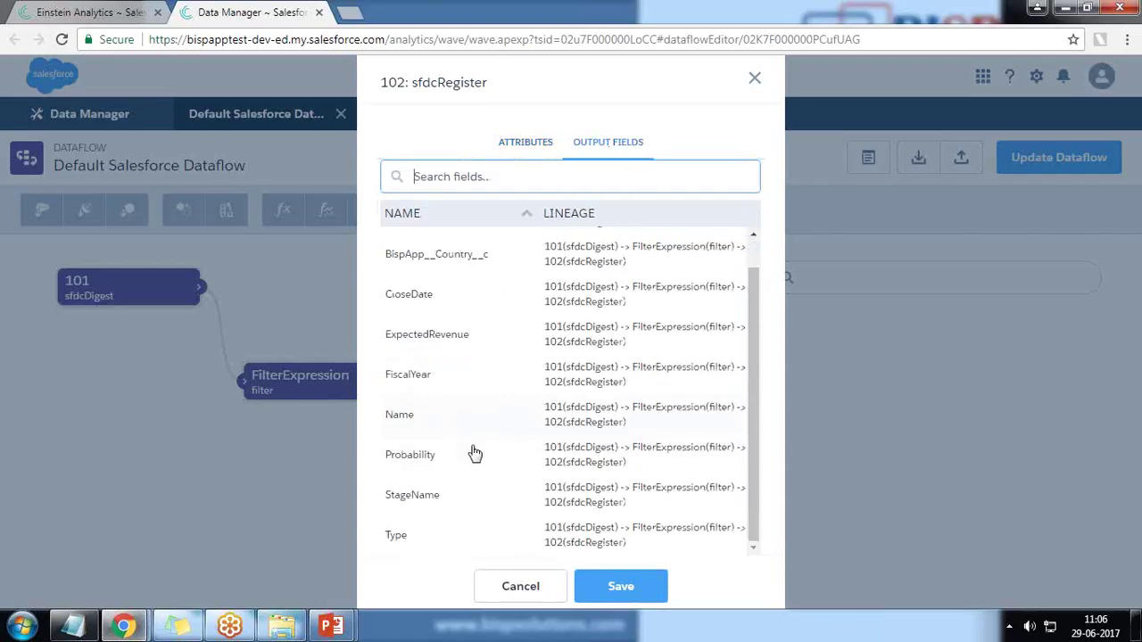
{"action": "left_click", "coordinate": [628, 586]}
{"action": "left_click_drag", "start_coordinate": [334, 368], "coordinate": [388, 309]}
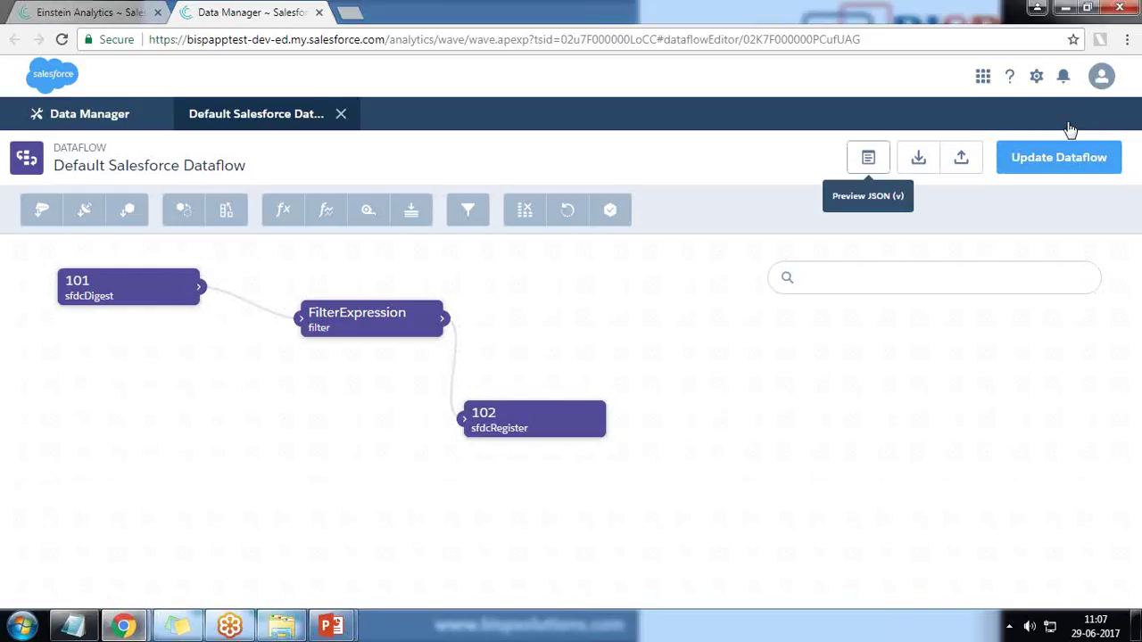
{"action": "left_click", "coordinate": [868, 157]}
{"action": "left_click_drag", "start_coordinate": [103, 152], "coordinate": [178, 463]}
{"action": "scroll", "coordinate": [224, 425], "scroll_direction": "down", "scroll_amount": 3}
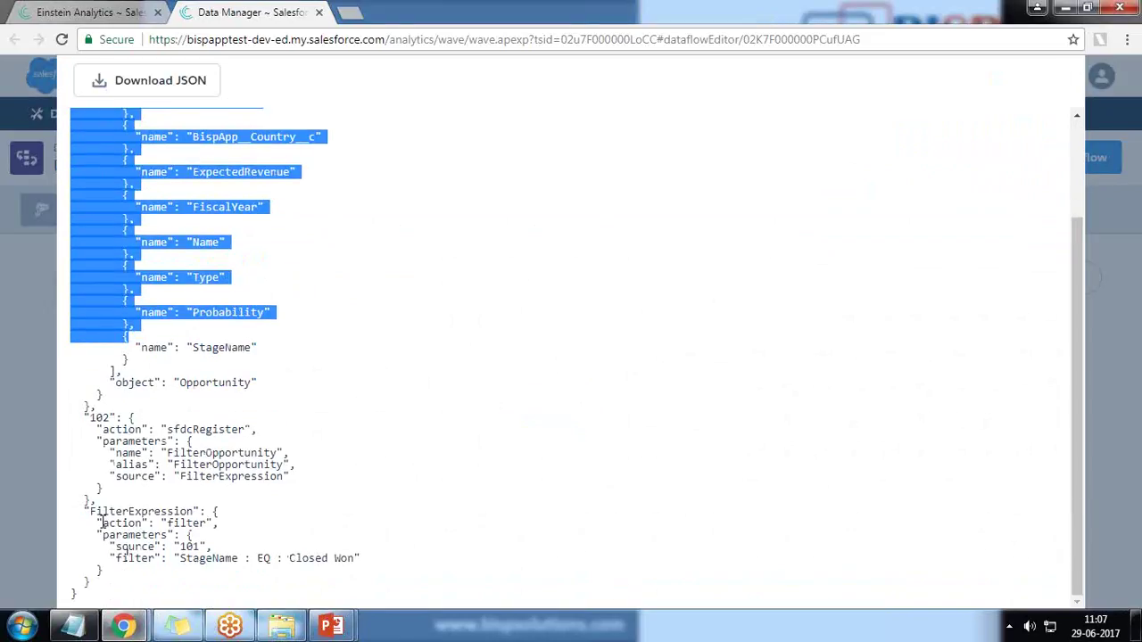
{"action": "left_click_drag", "start_coordinate": [90, 508], "coordinate": [200, 547]}
{"action": "left_click", "coordinate": [138, 546]}
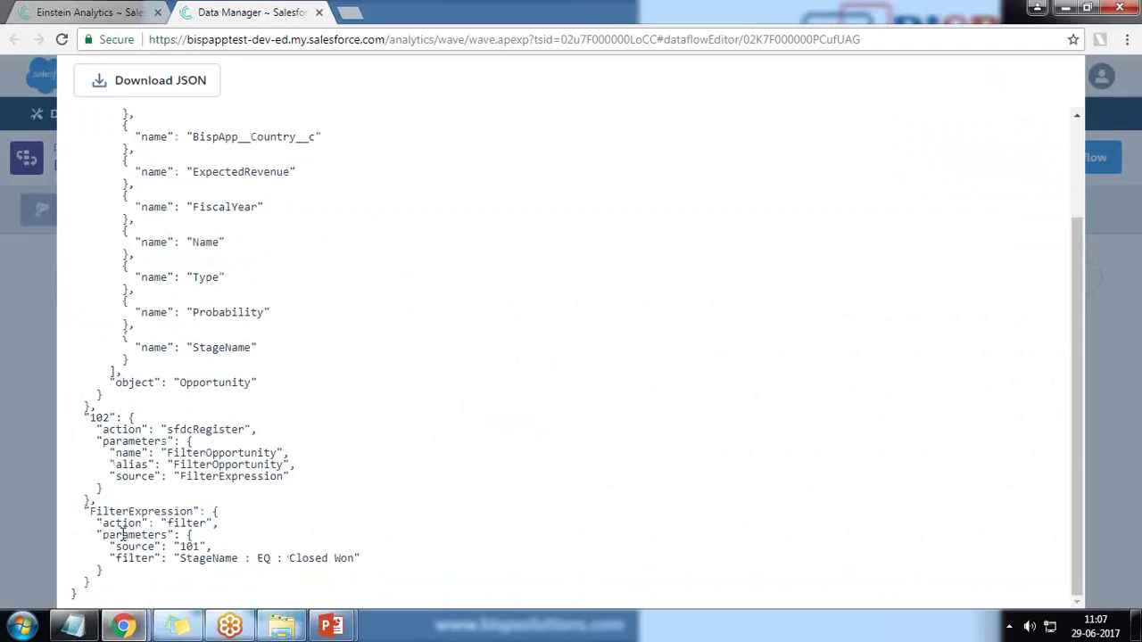
{"action": "left_click_drag", "start_coordinate": [114, 549], "coordinate": [184, 547]}
{"action": "left_click", "coordinate": [125, 558]}
{"action": "left_click_drag", "start_coordinate": [182, 475], "coordinate": [269, 477]}
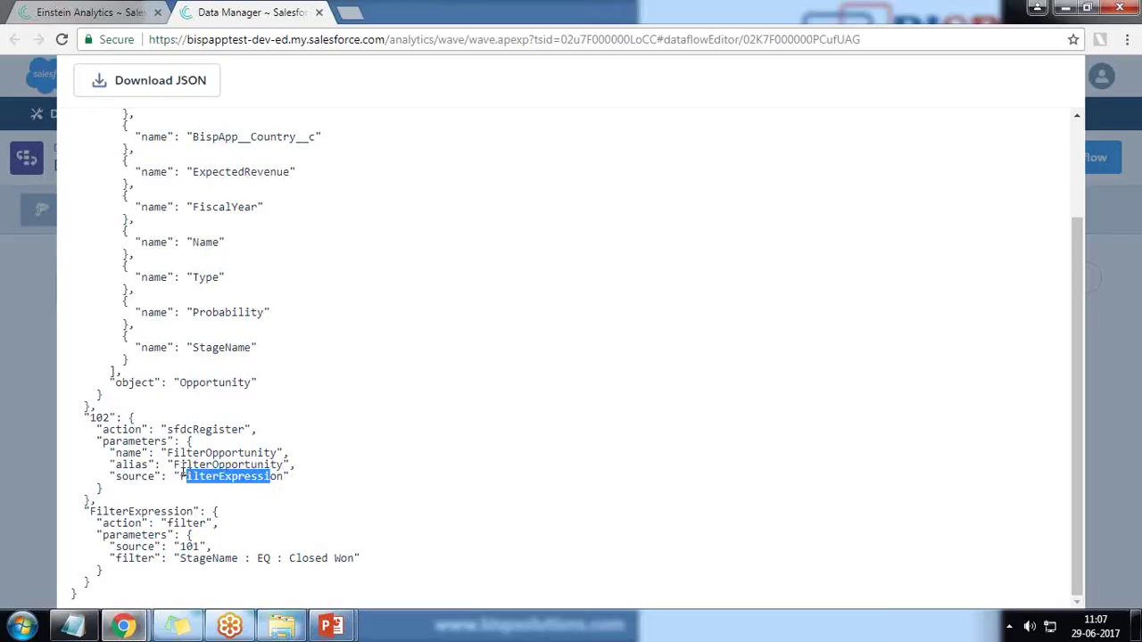
{"action": "left_click_drag", "start_coordinate": [176, 465], "coordinate": [174, 465]}
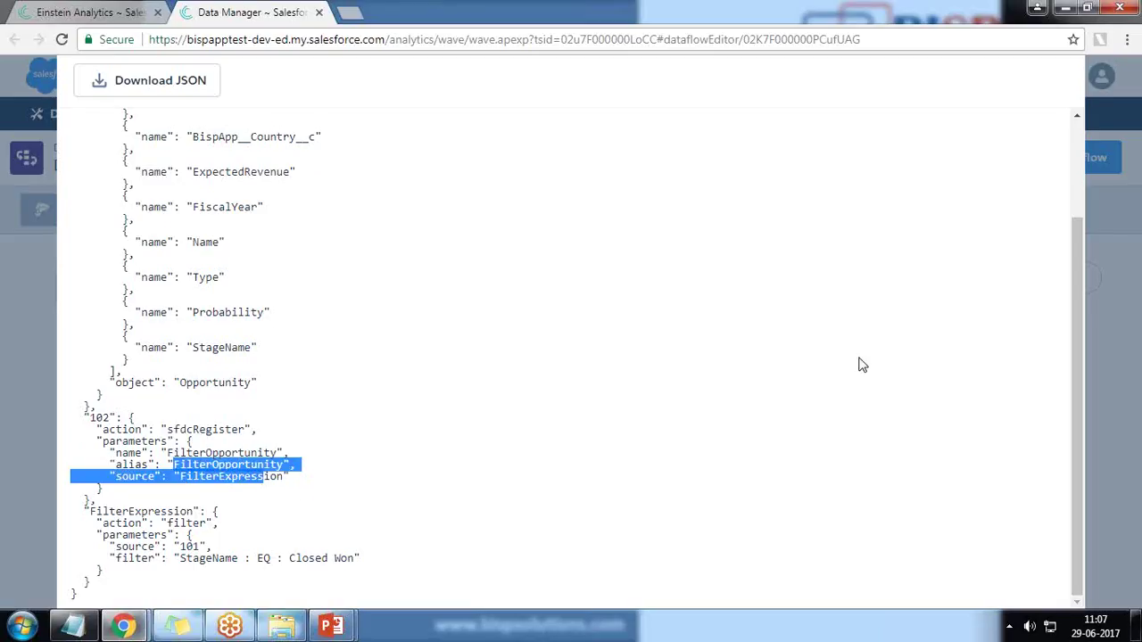
{"action": "scroll", "coordinate": [839, 344], "scroll_direction": "up", "scroll_amount": 2}
{"action": "key", "text": "F11"}
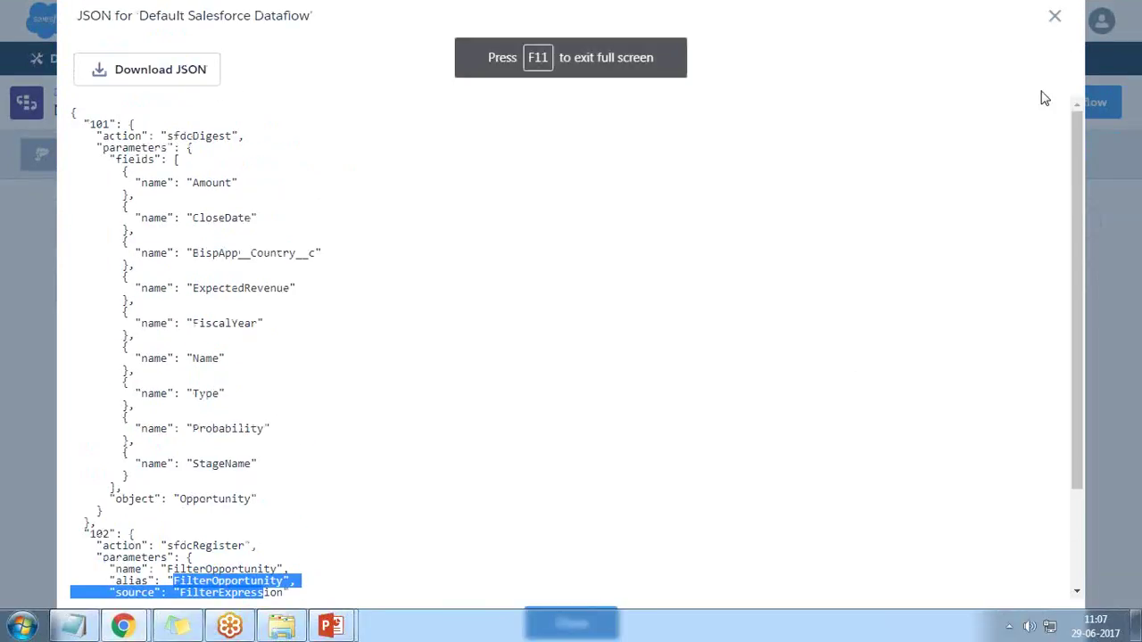
{"action": "scroll", "coordinate": [723, 514], "scroll_direction": "down", "scroll_amount": 1}
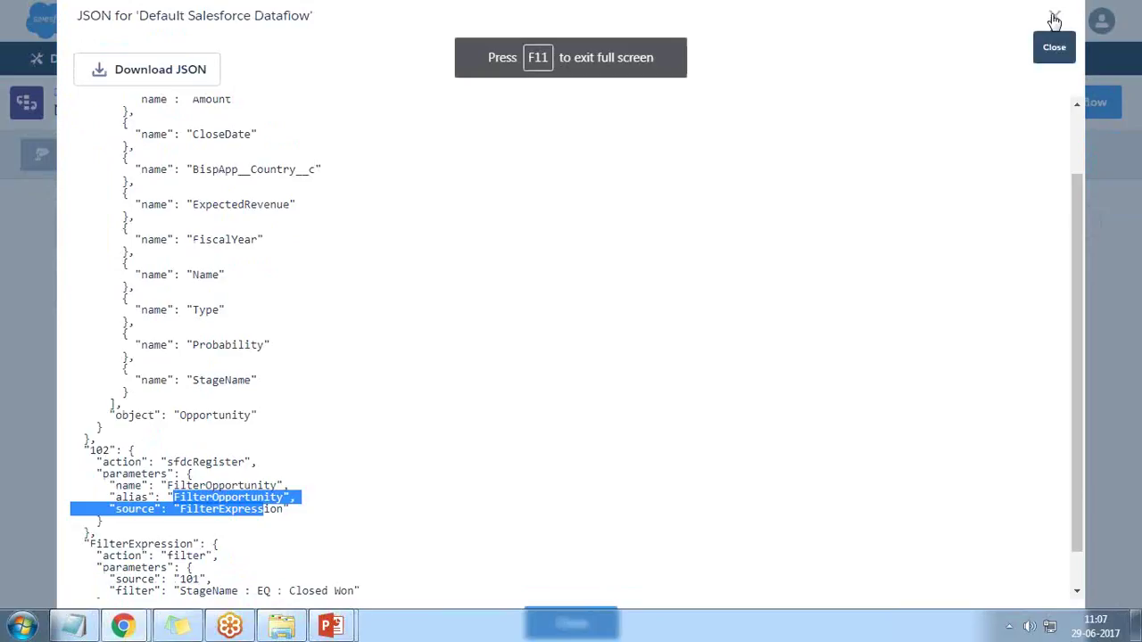
{"action": "left_click", "coordinate": [572, 617]}
{"action": "key", "text": "F11"}
Overwrite the saved dataflow with the updated version and go back to Data Manager's monitor
{"action": "left_click_drag", "start_coordinate": [536, 424], "coordinate": [594, 401]}
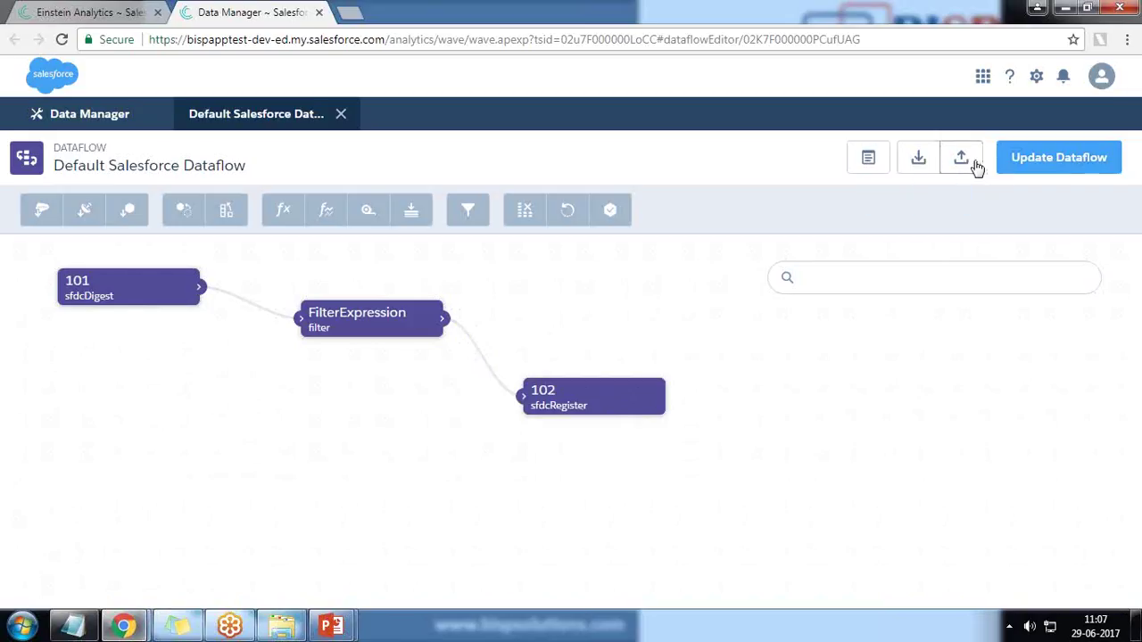
{"action": "left_click", "coordinate": [1054, 160]}
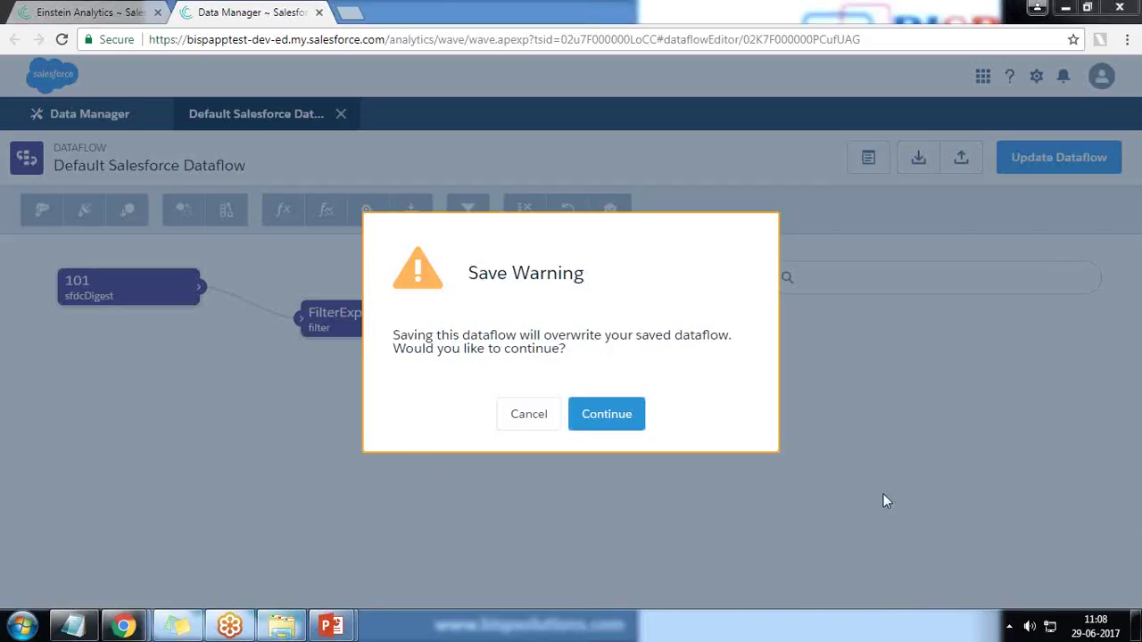
{"action": "left_click", "coordinate": [604, 415]}
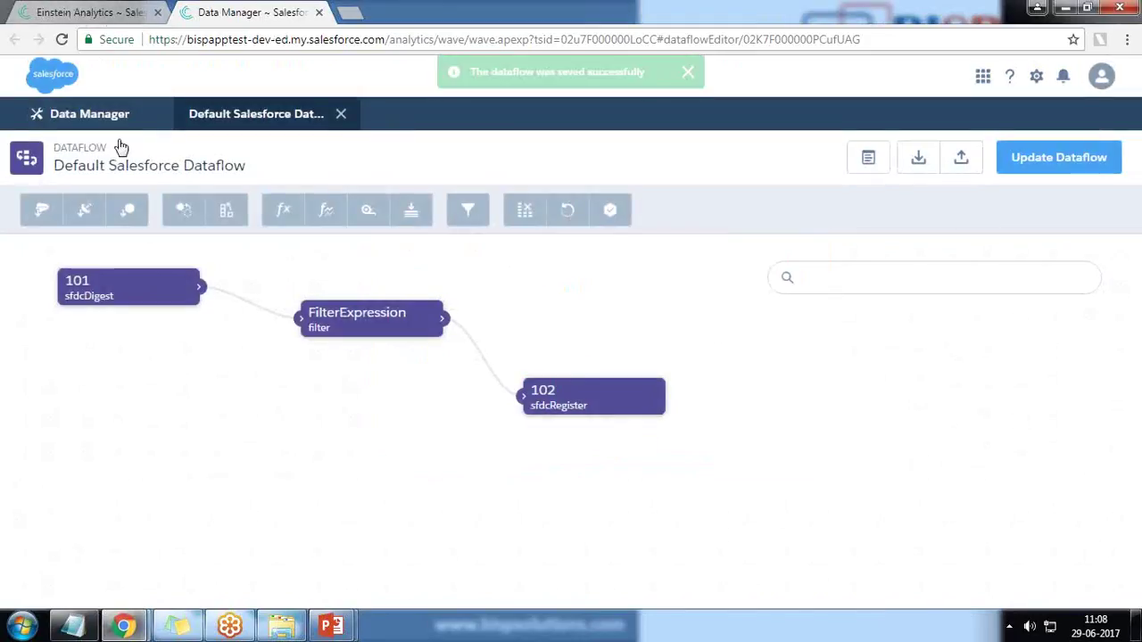
{"action": "left_click", "coordinate": [63, 113]}
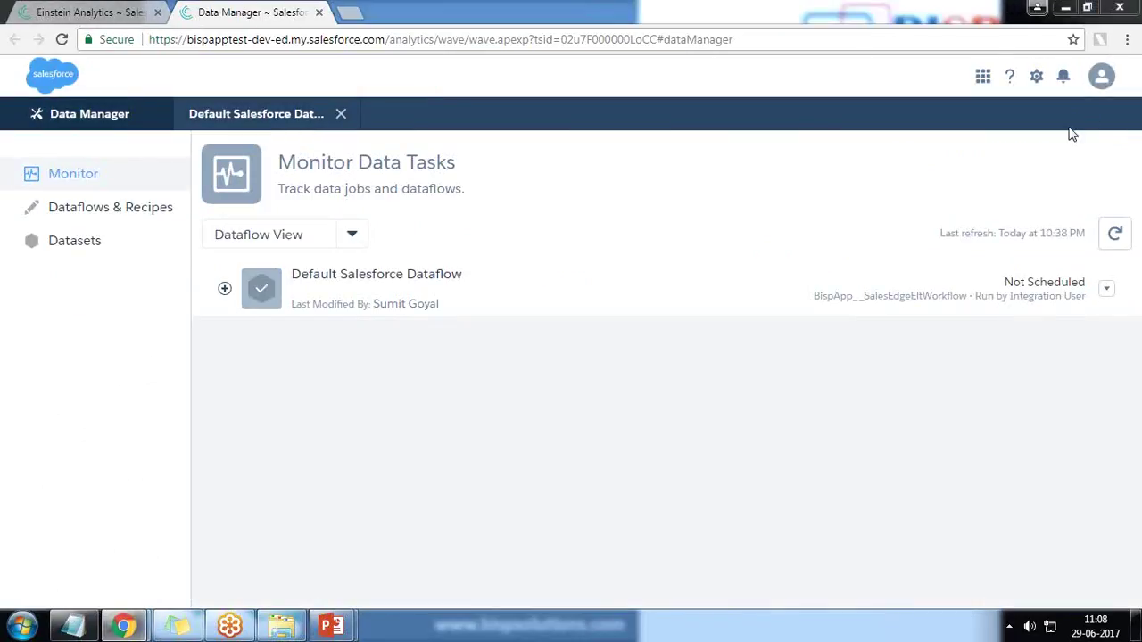
Refresh the jobs list, download the Default Salesforce Dataflow definition JSON, and open the file
{"action": "left_click", "coordinate": [1115, 235]}
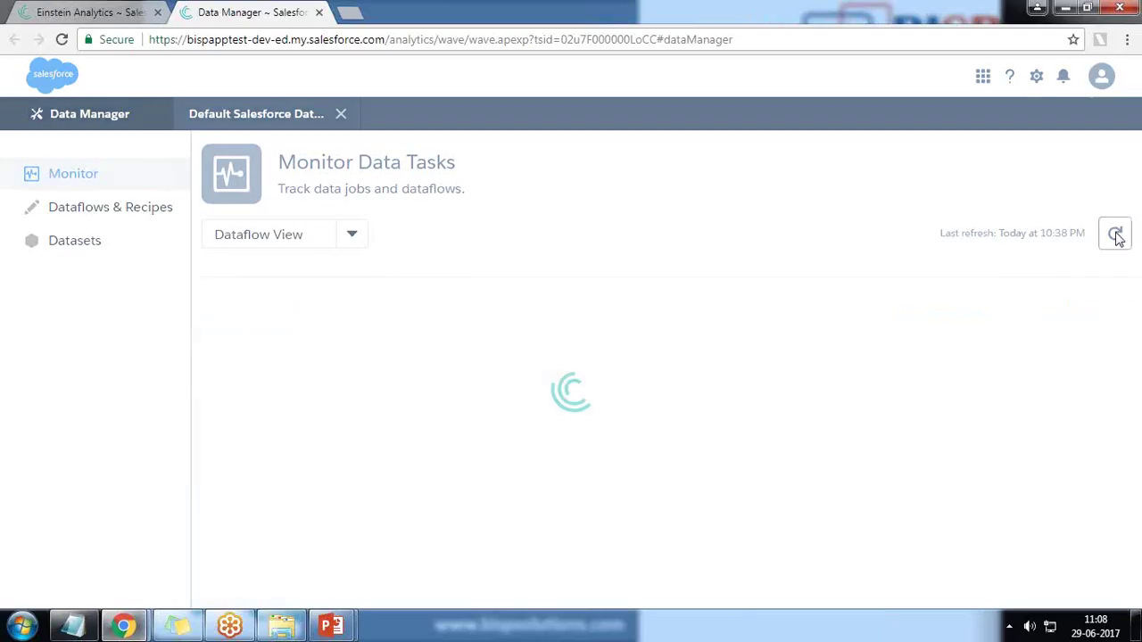
{"action": "left_click", "coordinate": [1105, 289]}
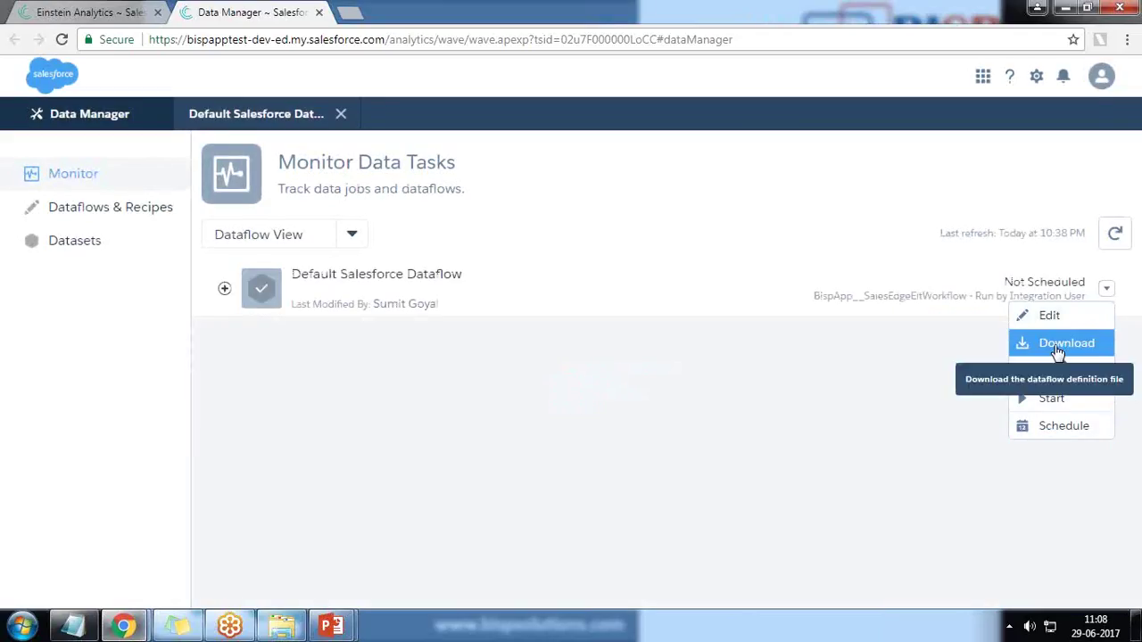
{"action": "left_click", "coordinate": [1058, 348]}
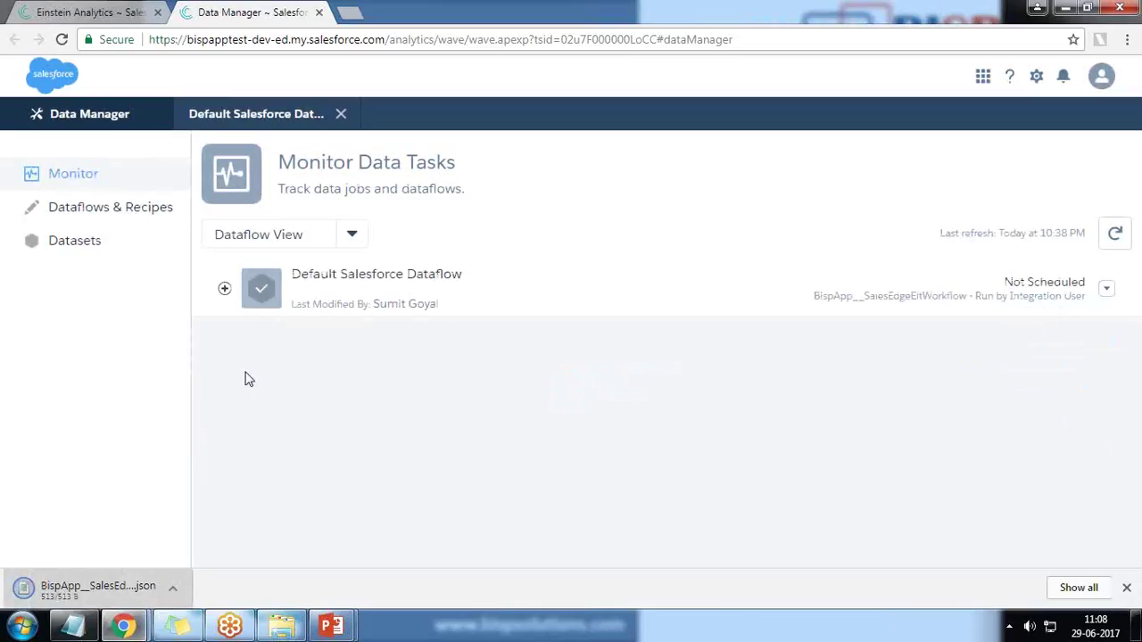
{"action": "left_click", "coordinate": [70, 590]}
{"action": "left_click", "coordinate": [244, 476]}
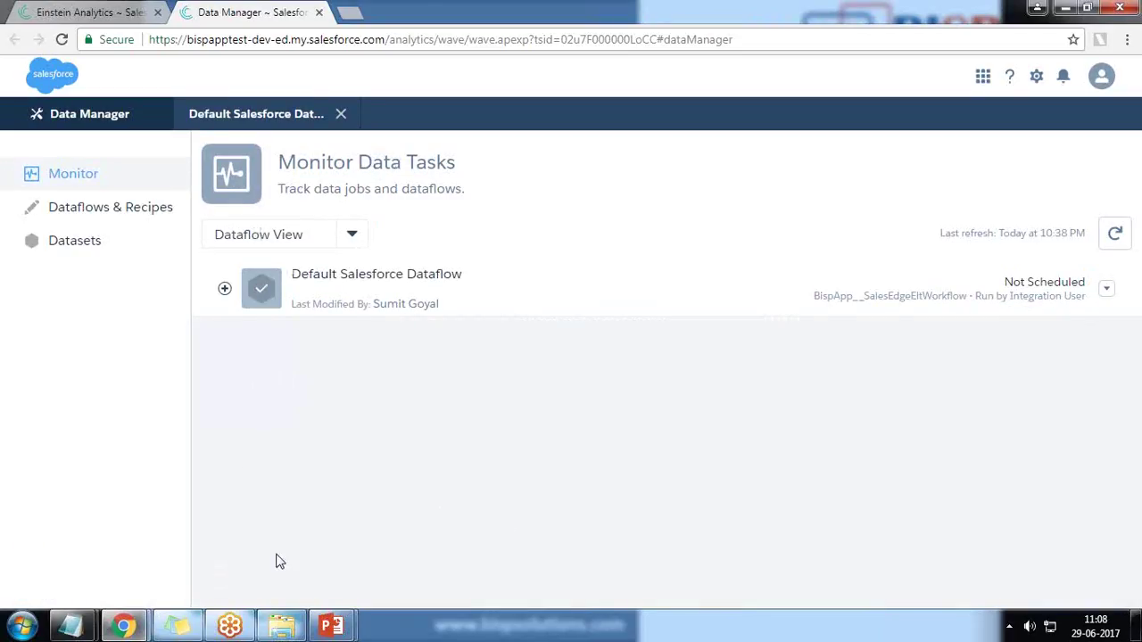
{"action": "key", "text": "ctrl+j"}
{"action": "left_click", "coordinate": [448, 178]}
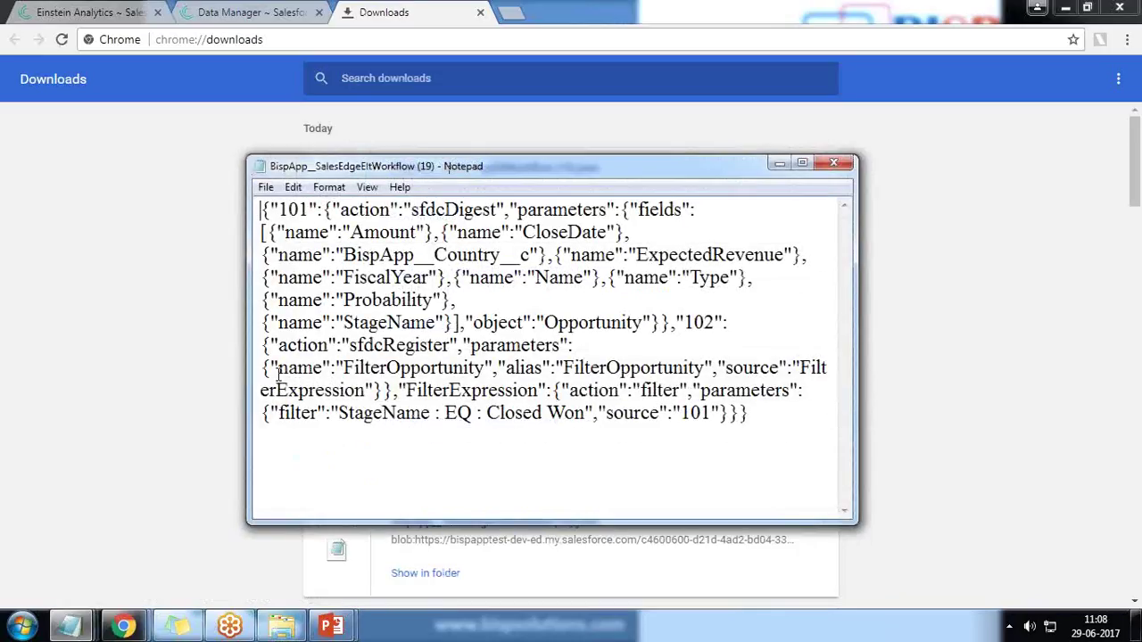
{"action": "left_click_drag", "start_coordinate": [264, 322], "coordinate": [678, 390]}
{"action": "left_click", "coordinate": [420, 368]}
{"action": "left_click", "coordinate": [446, 13]}
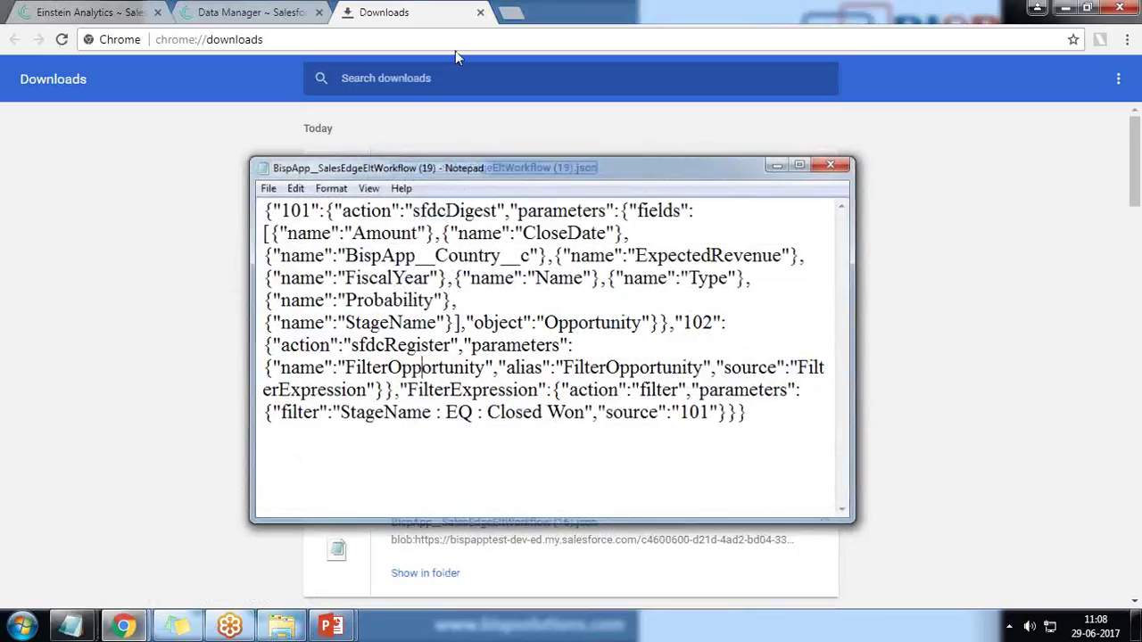
{"action": "left_click", "coordinate": [480, 12]}
{"action": "left_click", "coordinate": [116, 11]}
{"action": "left_click", "coordinate": [198, 9]}
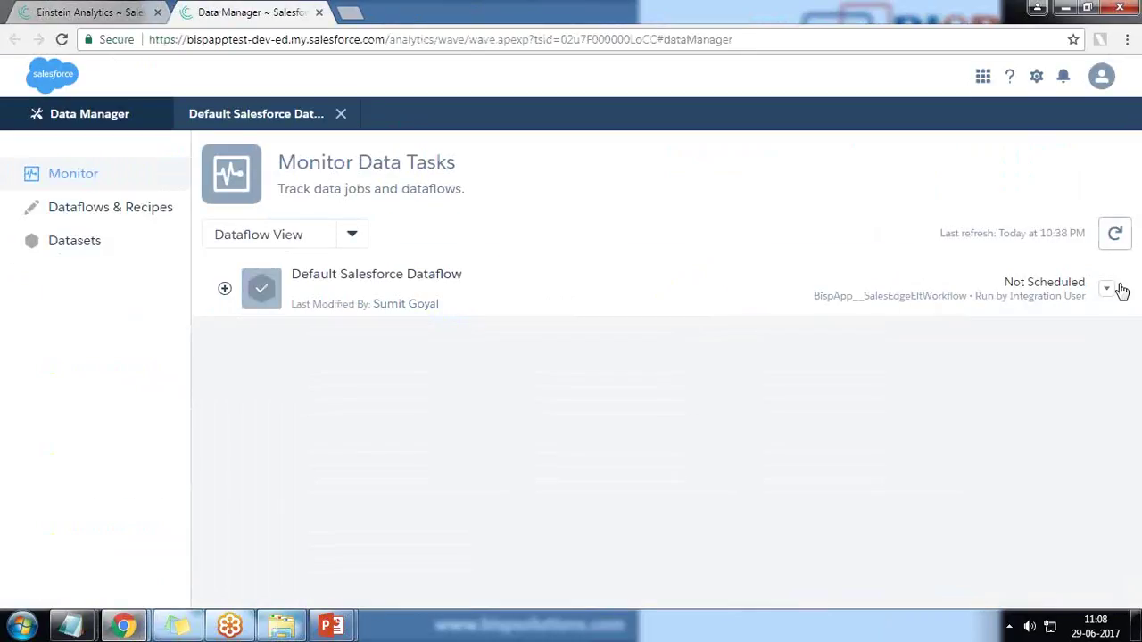
Start the Default Salesforce Dataflow job and confirm its latest run shows Successful
{"action": "left_click", "coordinate": [1106, 288]}
{"action": "left_click", "coordinate": [1052, 402]}
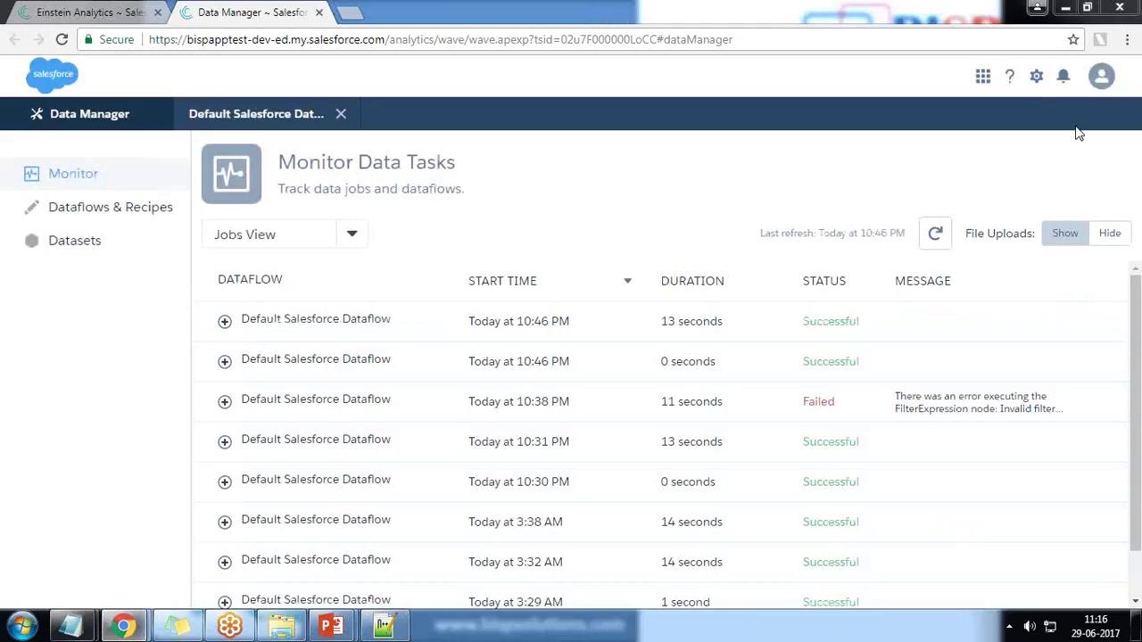
{"action": "left_click_drag", "start_coordinate": [870, 332], "coordinate": [791, 327]}
Reload the Browse listing filtered to datasets to find the new Opportunity1 dataset
{"action": "left_click", "coordinate": [89, 11]}
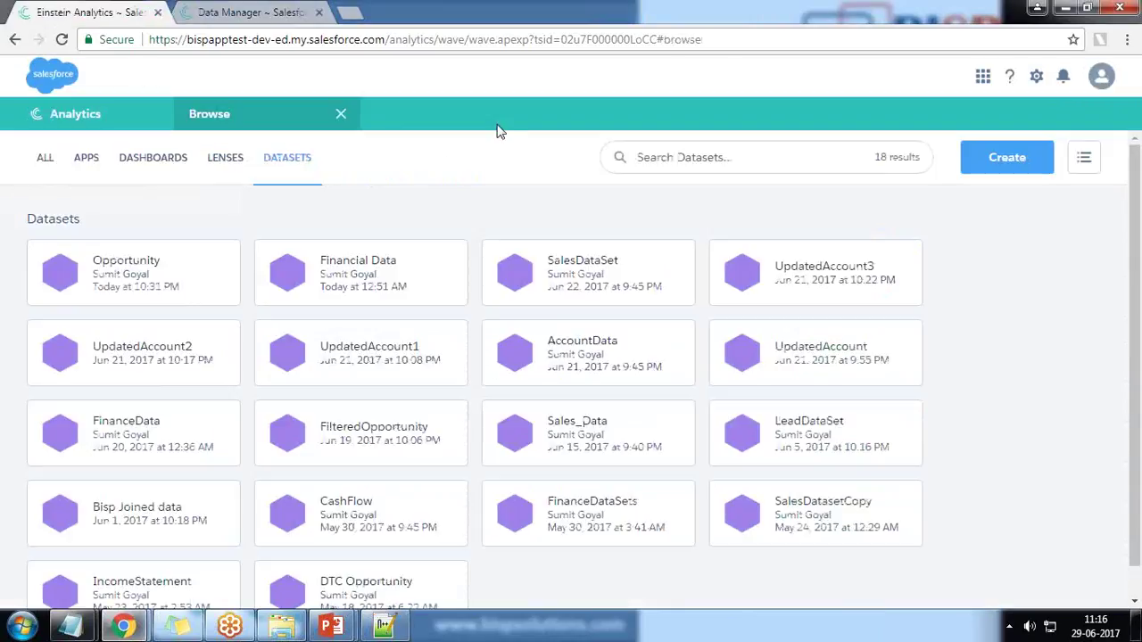
{"action": "left_click", "coordinate": [342, 113]}
{"action": "left_click", "coordinate": [285, 161]}
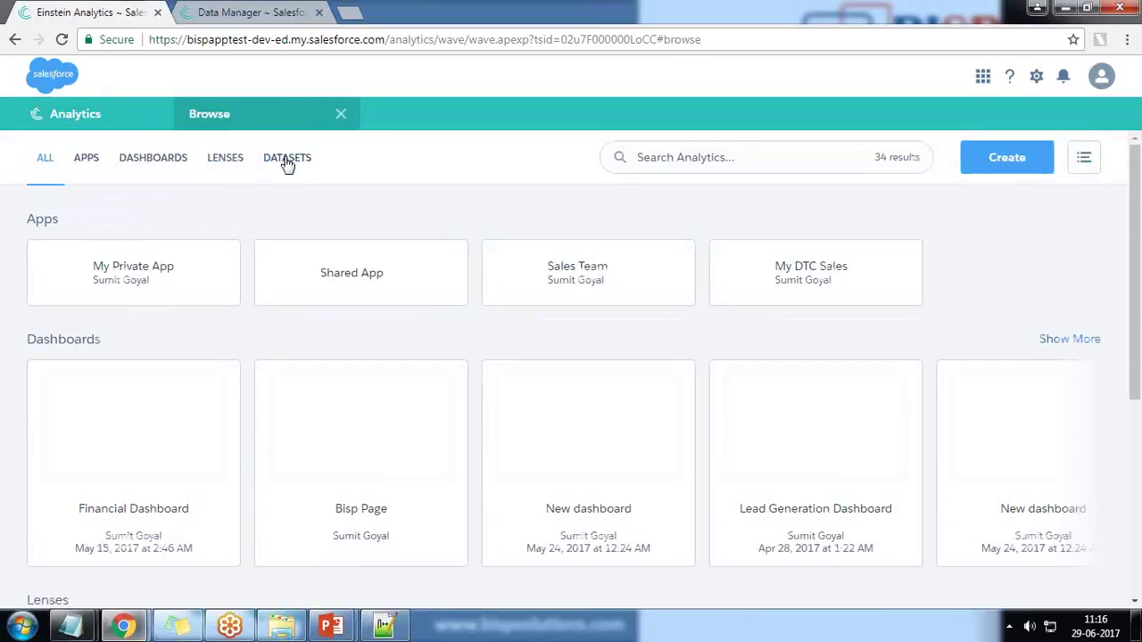
{"action": "left_click", "coordinate": [286, 160]}
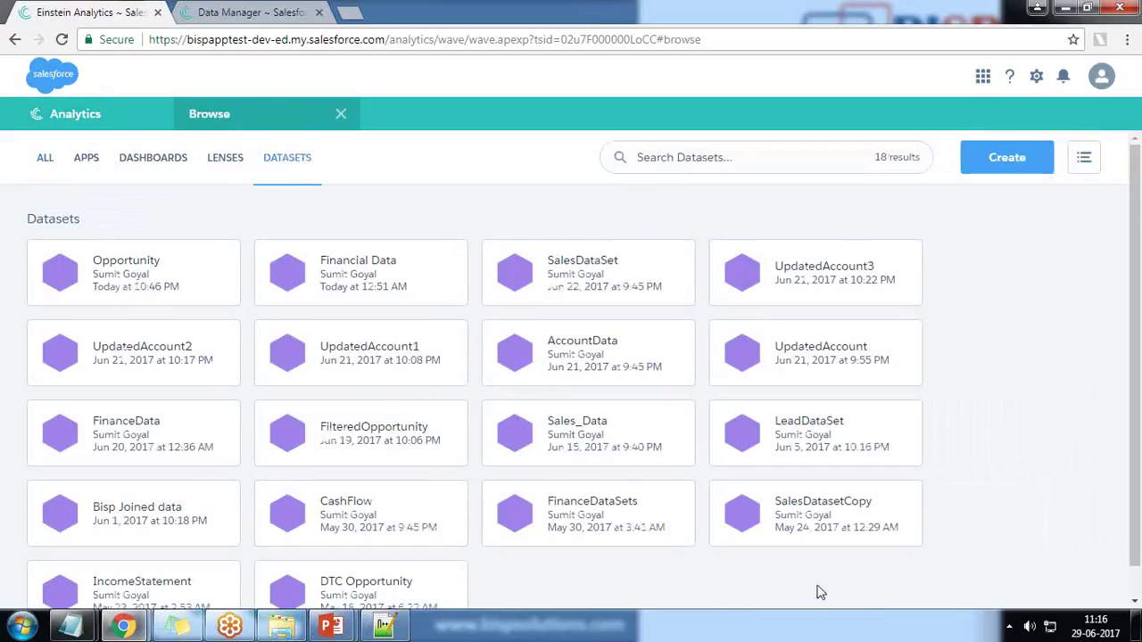
{"action": "scroll", "coordinate": [809, 564], "scroll_direction": "down", "scroll_amount": 1}
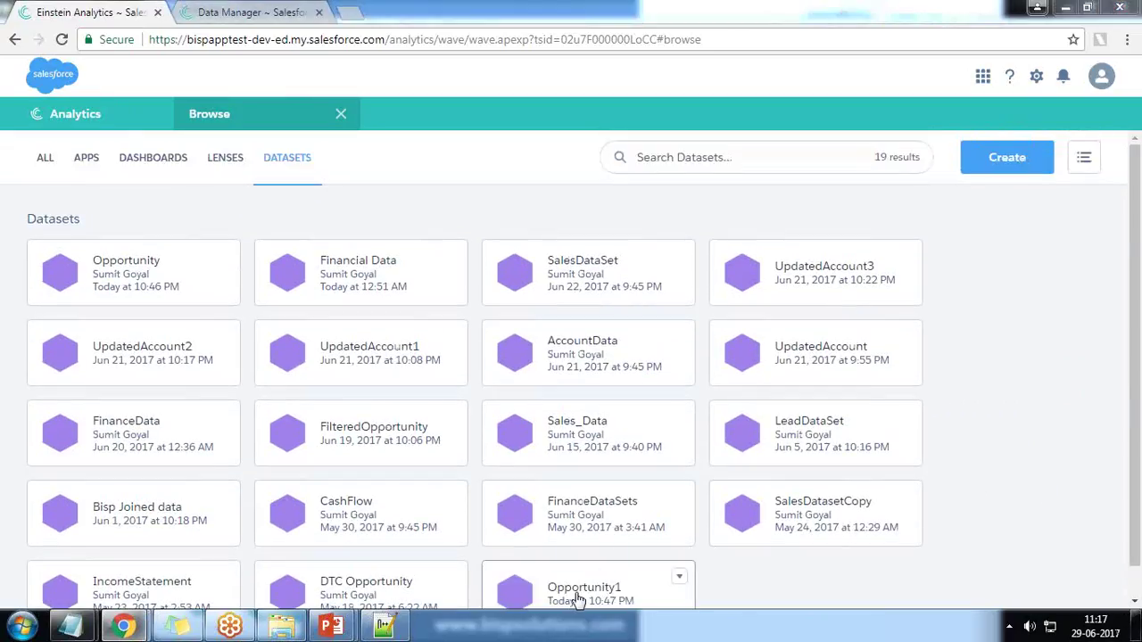
{"action": "left_click", "coordinate": [578, 598]}
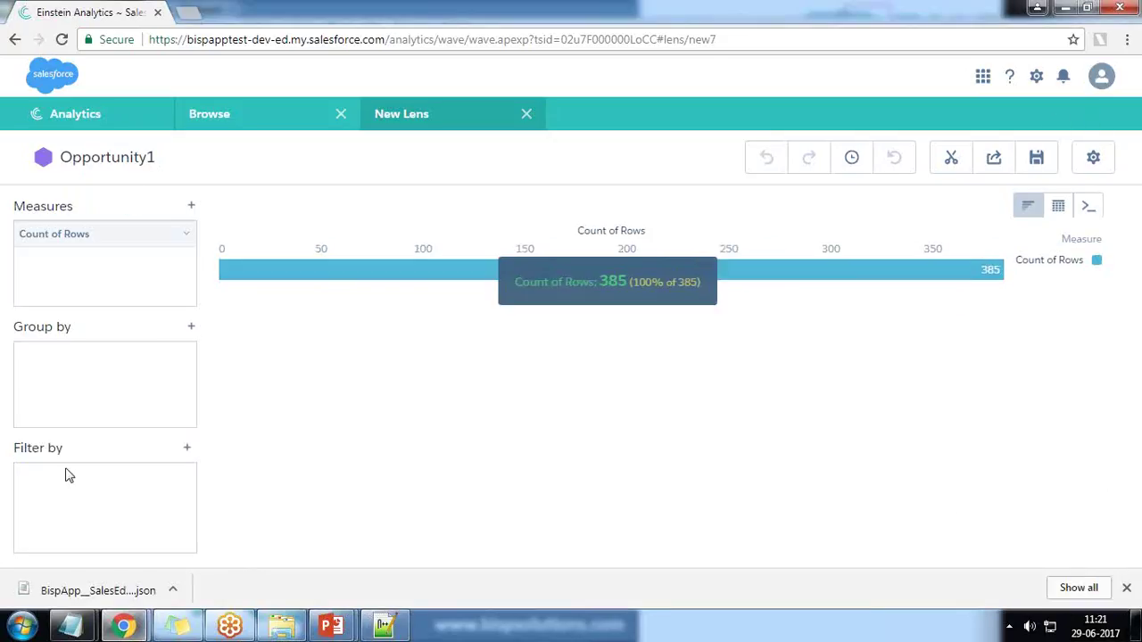
{"action": "left_click", "coordinate": [186, 450]}
{"action": "scroll", "coordinate": [339, 527], "scroll_direction": "down", "scroll_amount": 1}
{"action": "left_click", "coordinate": [270, 551]}
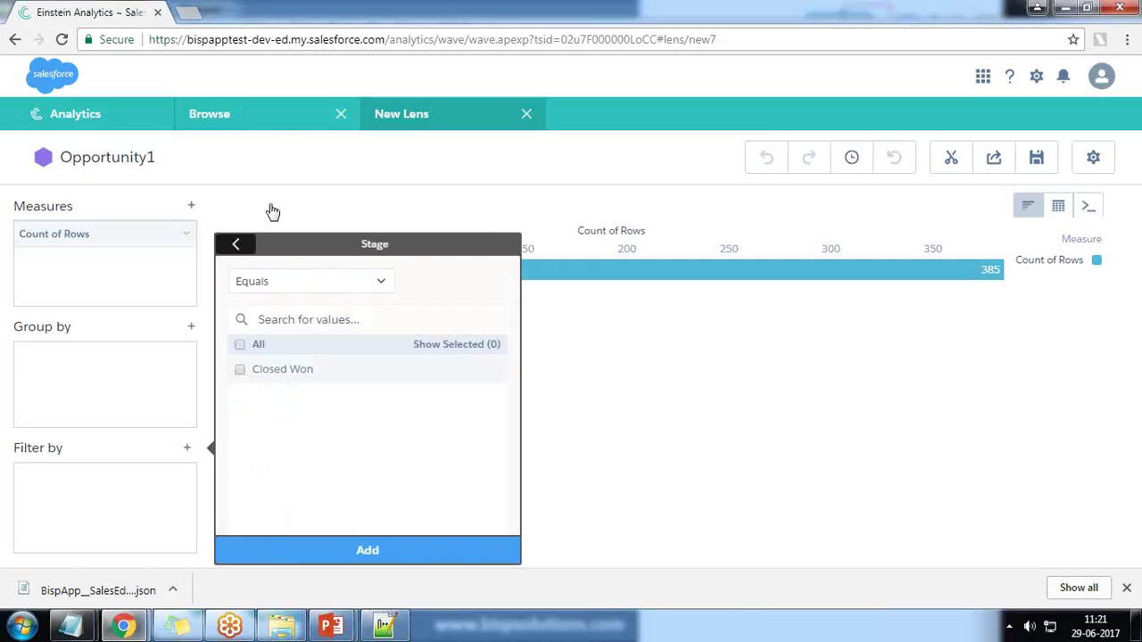
{"action": "left_click", "coordinate": [236, 244]}
{"action": "left_click", "coordinate": [798, 402]}
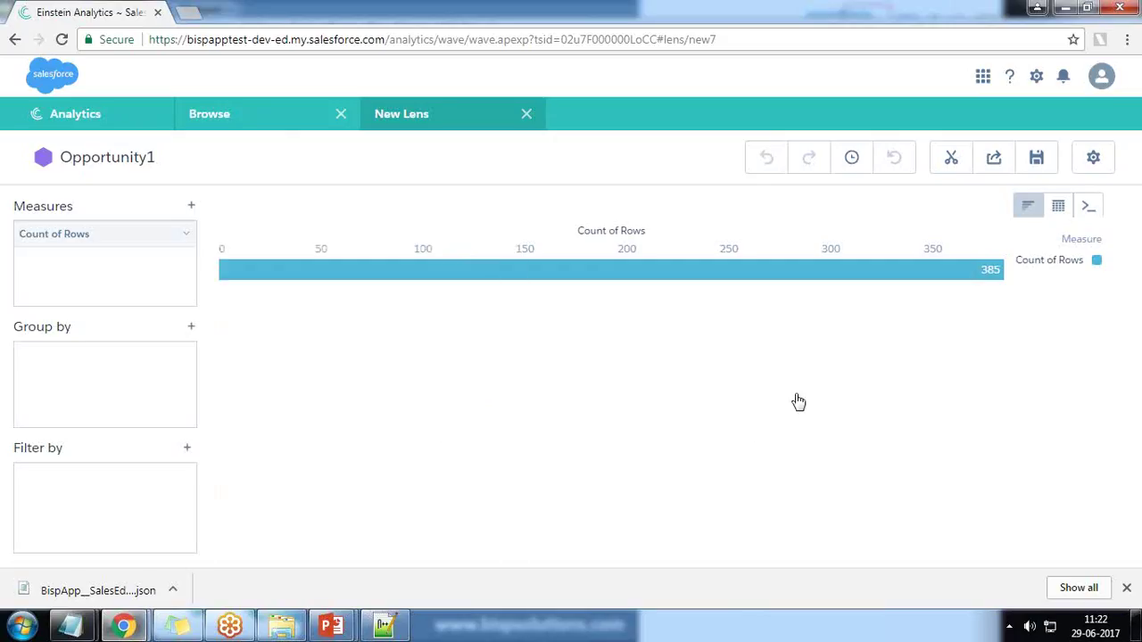
{"action": "left_click", "coordinate": [1058, 206]}
{"action": "left_click", "coordinate": [880, 276]}
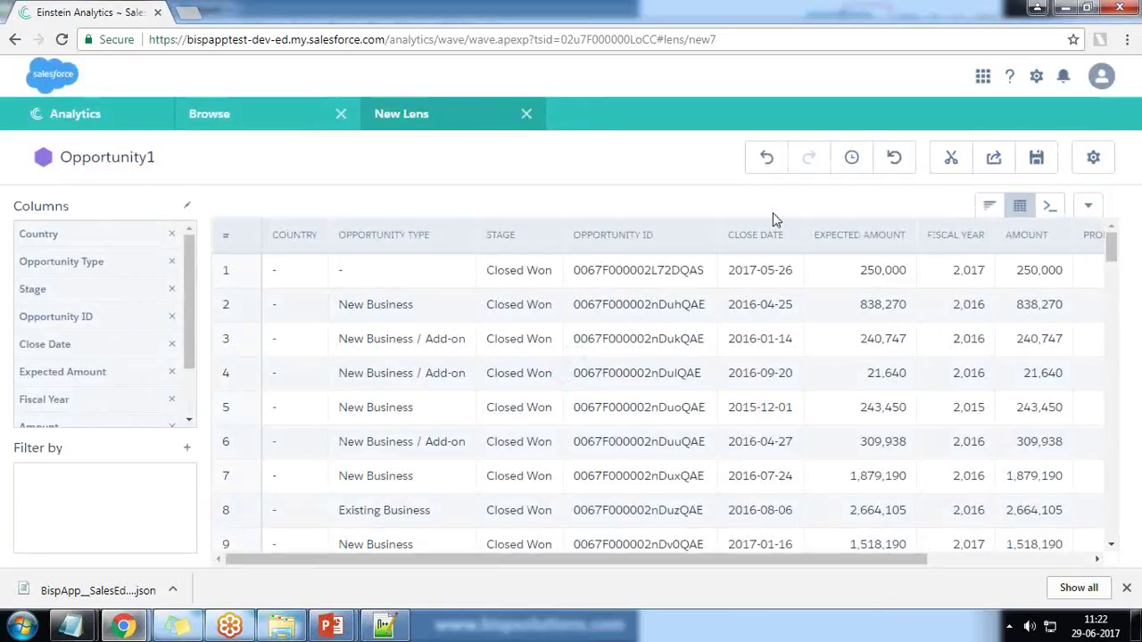
{"action": "mouse_move", "coordinate": [485, 564]}
{"action": "left_mouse_down"}
{"action": "mouse_move", "coordinate": [532, 562]}
{"action": "mouse_move", "coordinate": [473, 564]}
{"action": "left_mouse_up"}
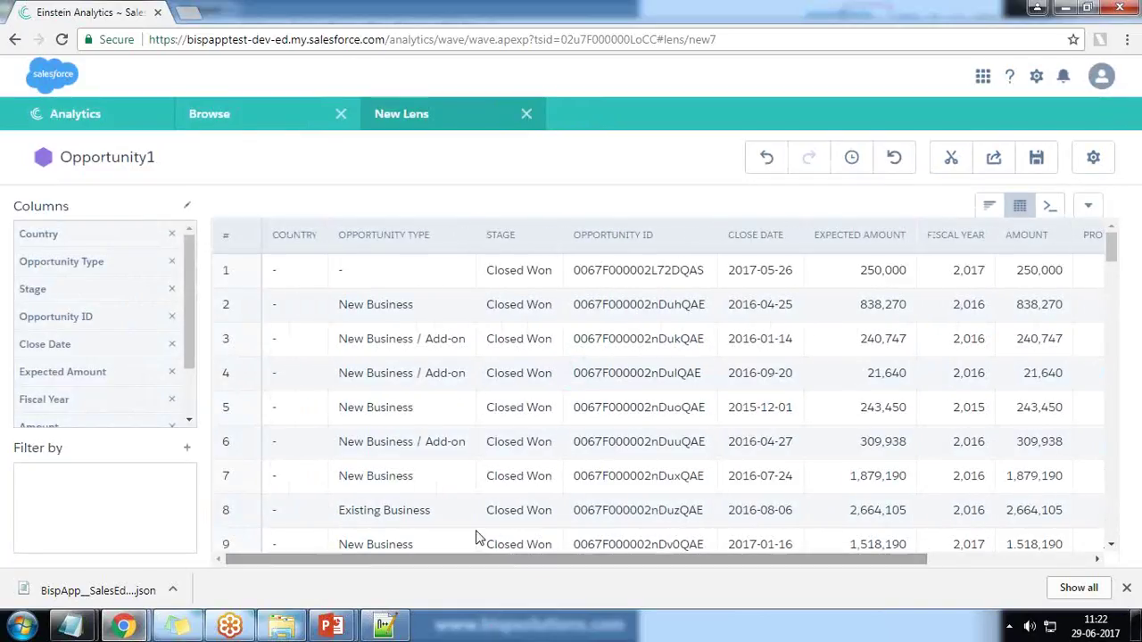
{"action": "left_click_drag", "start_coordinate": [560, 562], "coordinate": [765, 561]}
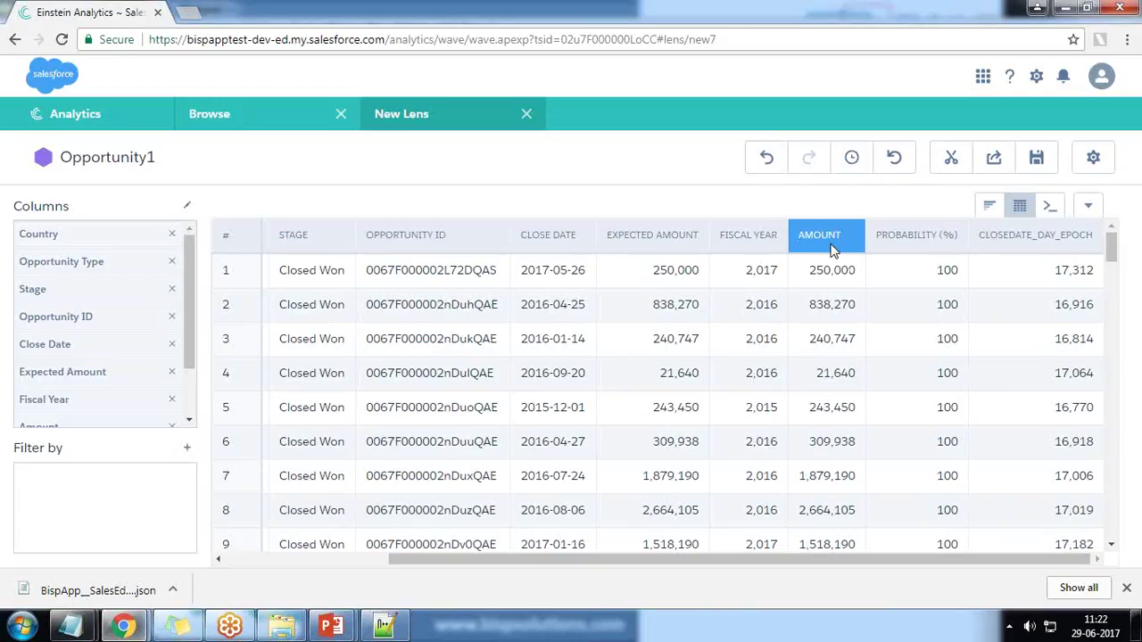
{"action": "left_click", "coordinate": [526, 114]}
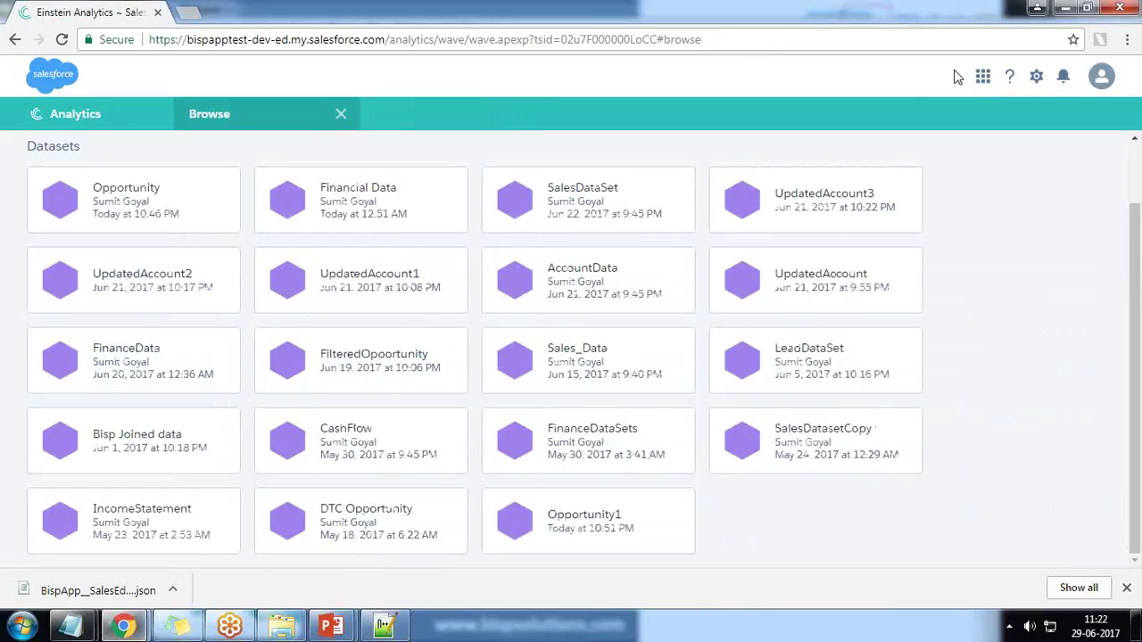
Open Data Manager's Dataflow View and start editing the Default Salesforce Dataflow
{"action": "left_click", "coordinate": [983, 75]}
{"action": "left_click", "coordinate": [1037, 79]}
{"action": "left_click", "coordinate": [1015, 189]}
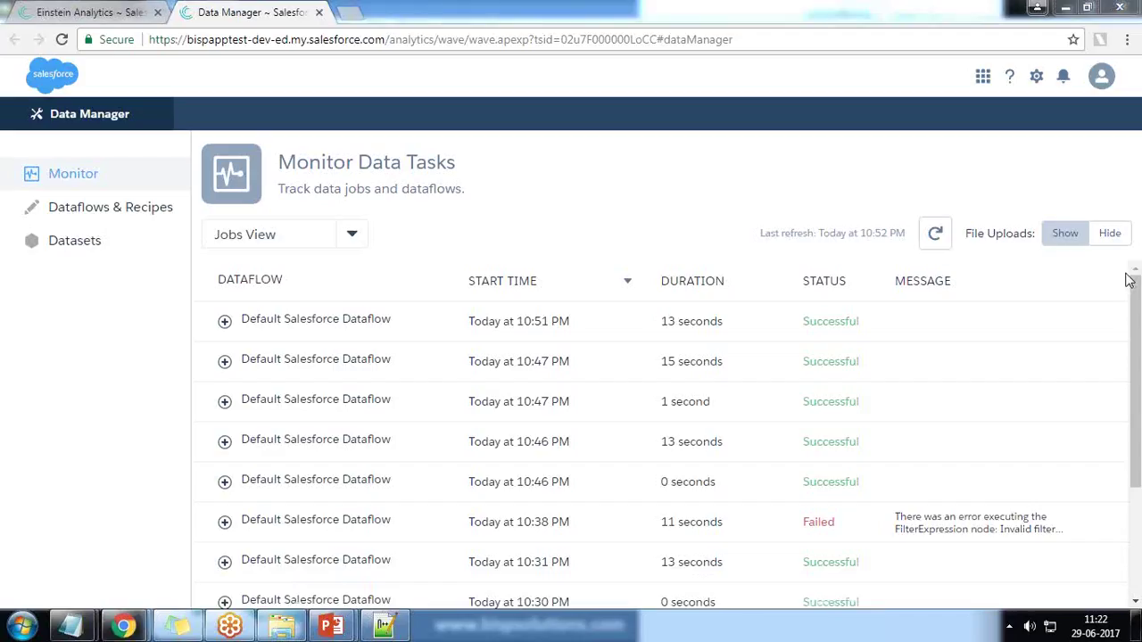
{"action": "left_click", "coordinate": [259, 234]}
{"action": "left_click", "coordinate": [223, 294]}
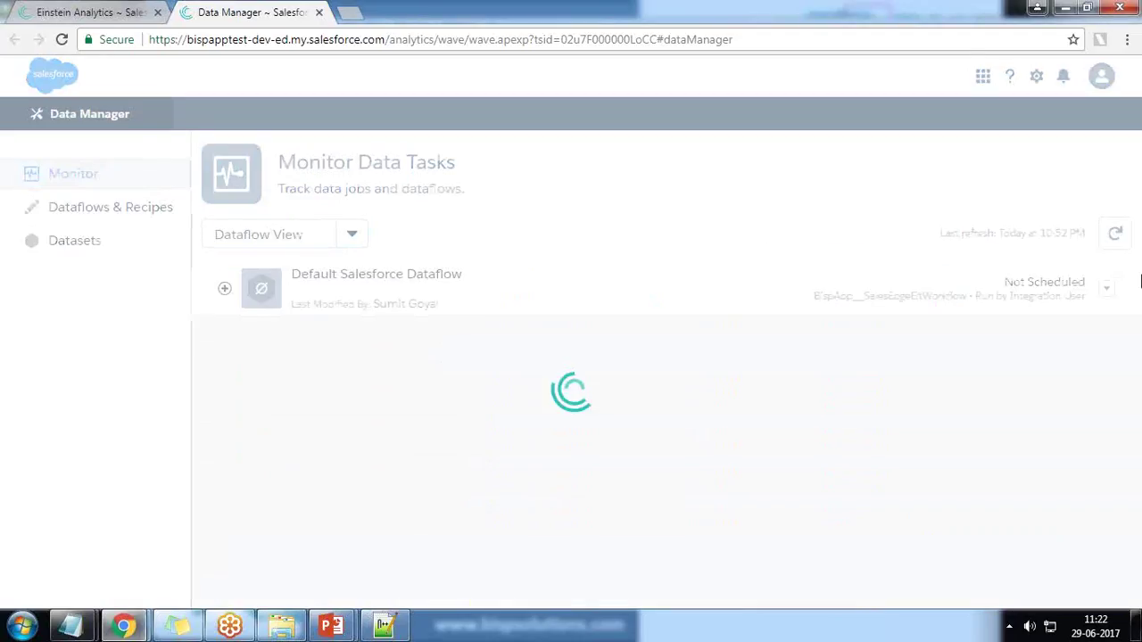
{"action": "left_click", "coordinate": [1107, 288]}
{"action": "left_click", "coordinate": [1049, 323]}
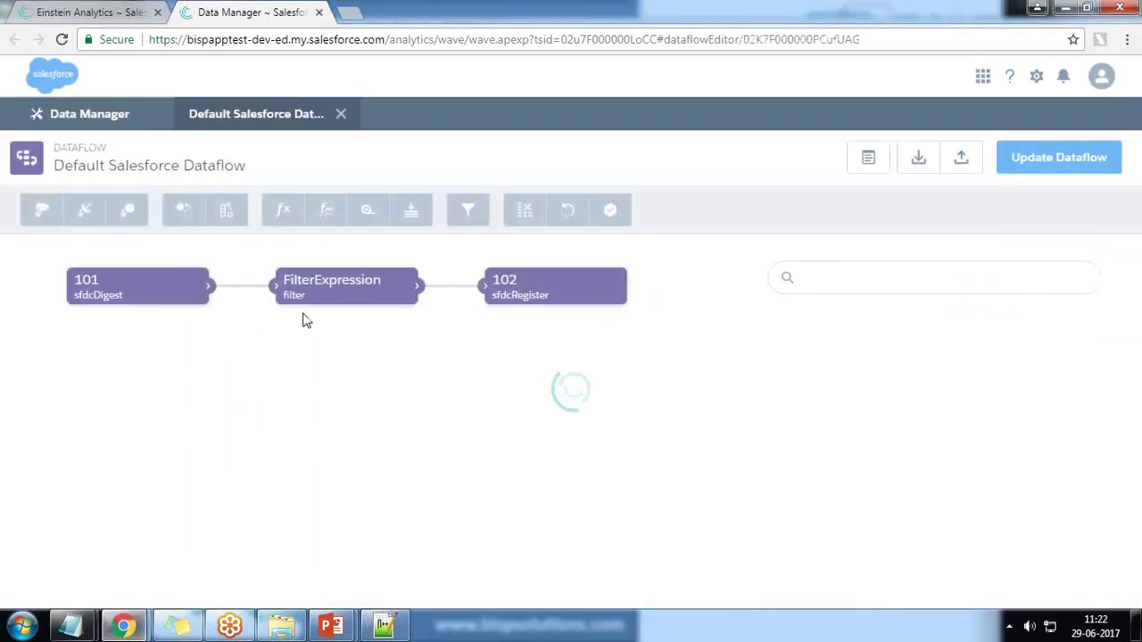
Move node 102 down and right, and FilterExpression up beside node 101
{"action": "left_click_drag", "start_coordinate": [574, 288], "coordinate": [602, 410]}
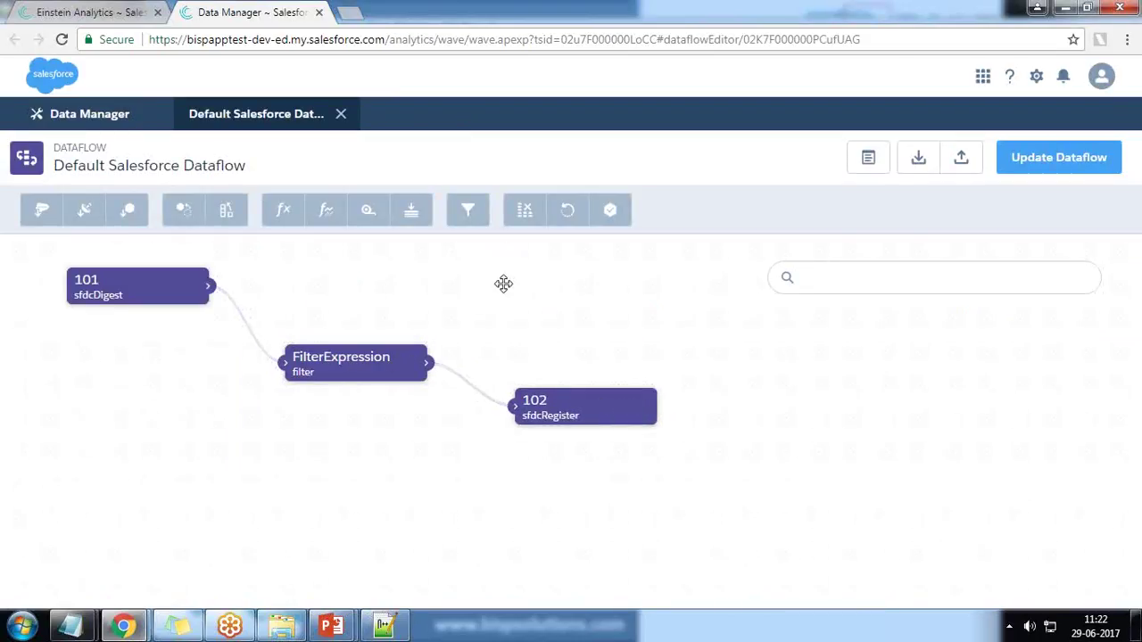
{"action": "mouse_move", "coordinate": [388, 367]}
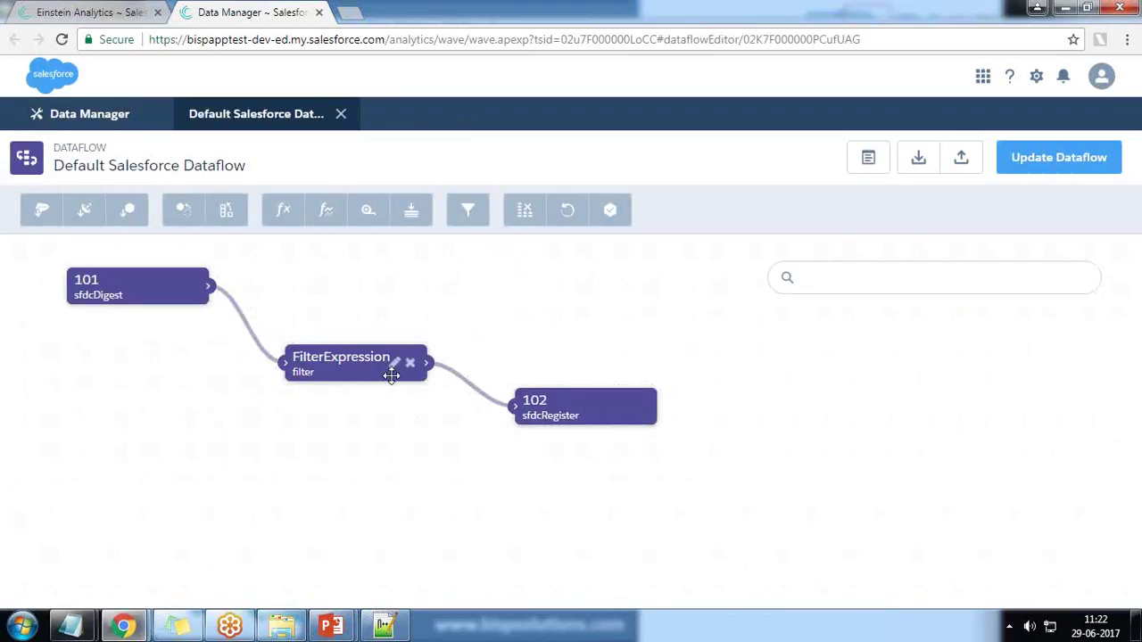
{"action": "left_click_drag", "start_coordinate": [329, 372], "coordinate": [326, 298]}
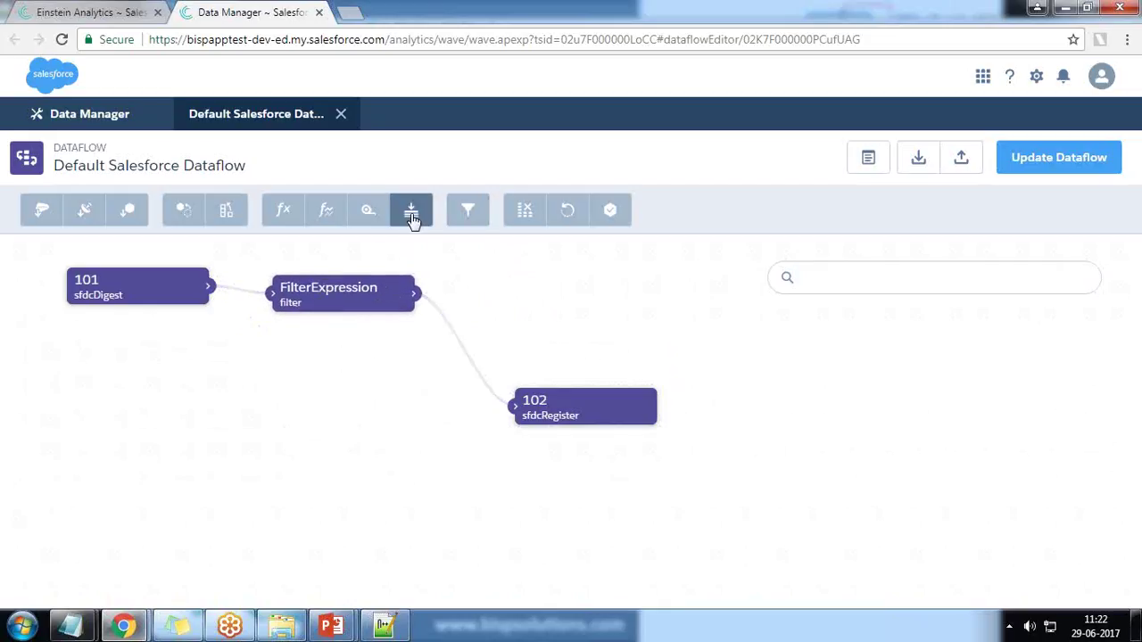
Create a computeExpression node named Tax Calculation
{"action": "left_click", "coordinate": [284, 212]}
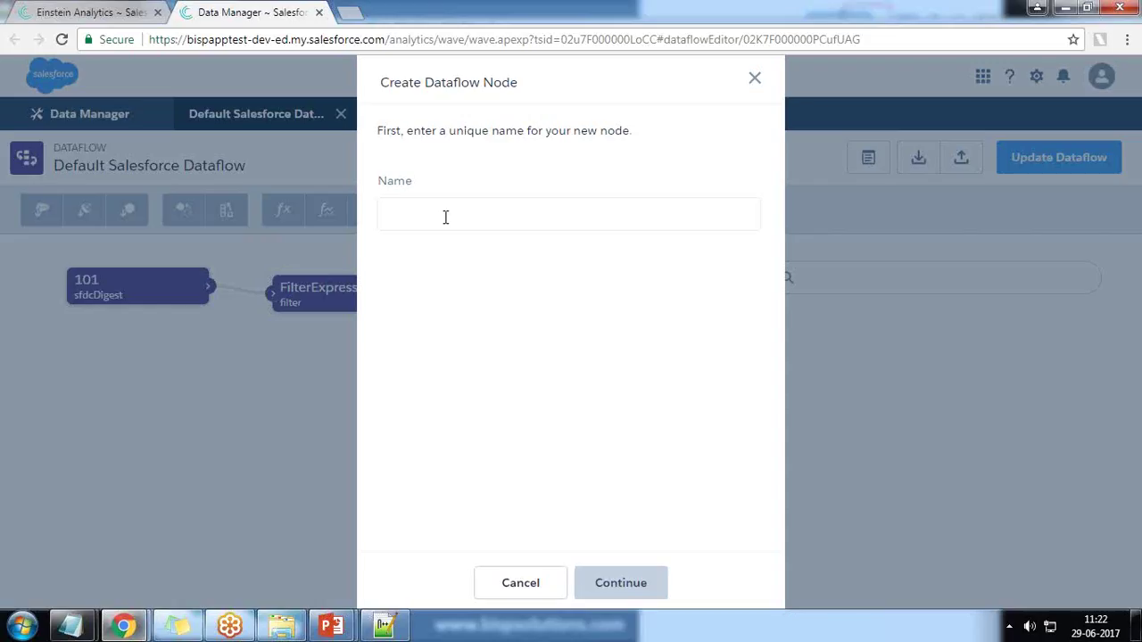
{"action": "type", "text": "Tax Calculation"}
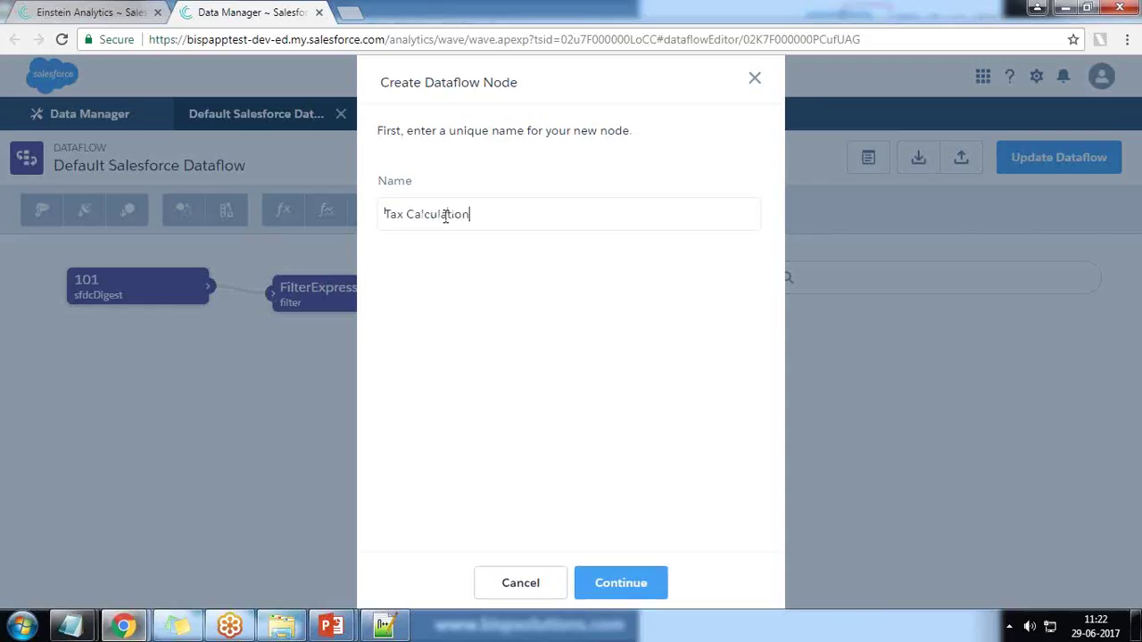
{"action": "key", "text": "Return"}
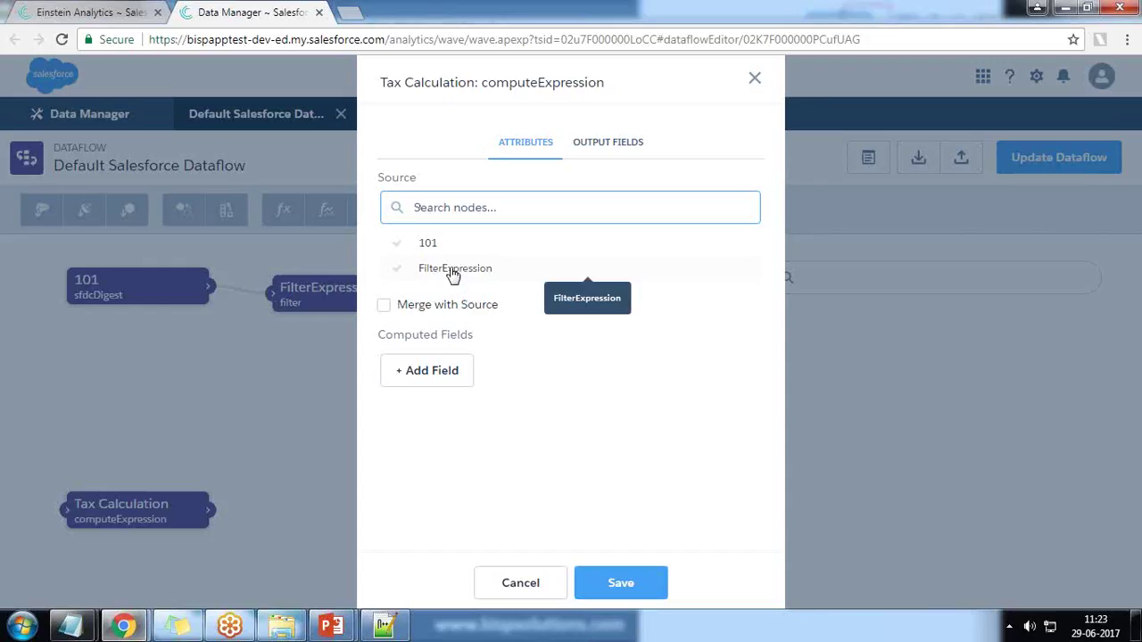
Set its source to node 101 with Merge with Source on, and add a Numeric computed field
{"action": "left_click", "coordinate": [434, 250]}
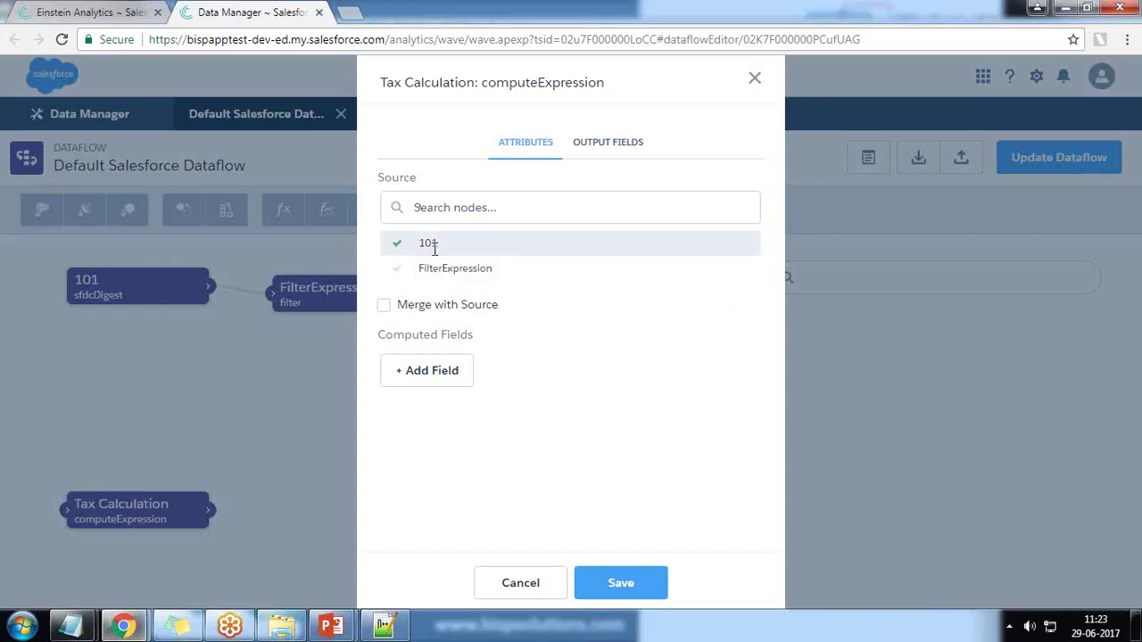
{"action": "left_click", "coordinate": [384, 305]}
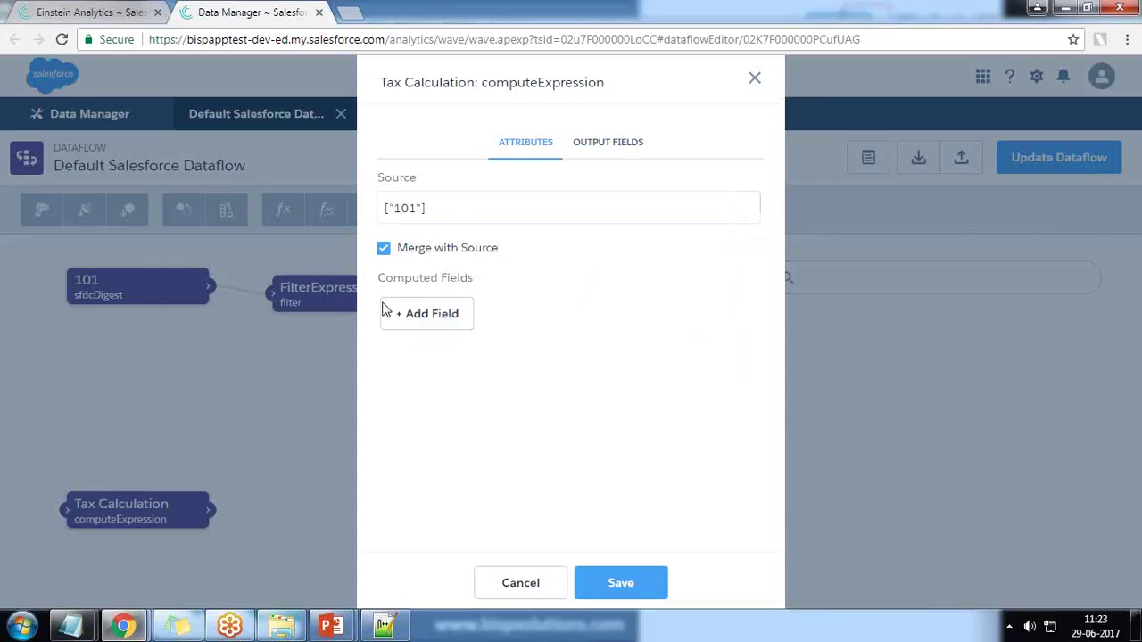
{"action": "left_click", "coordinate": [420, 313]}
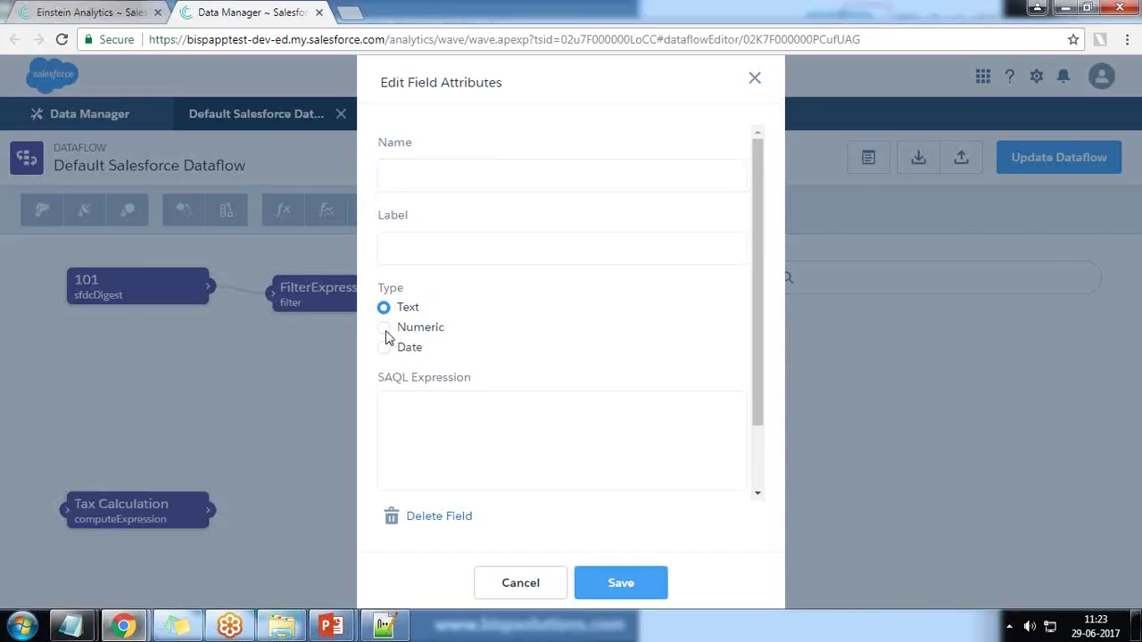
{"action": "scroll", "coordinate": [449, 307], "scroll_direction": "down", "scroll_amount": 1}
{"action": "left_click", "coordinate": [389, 252]}
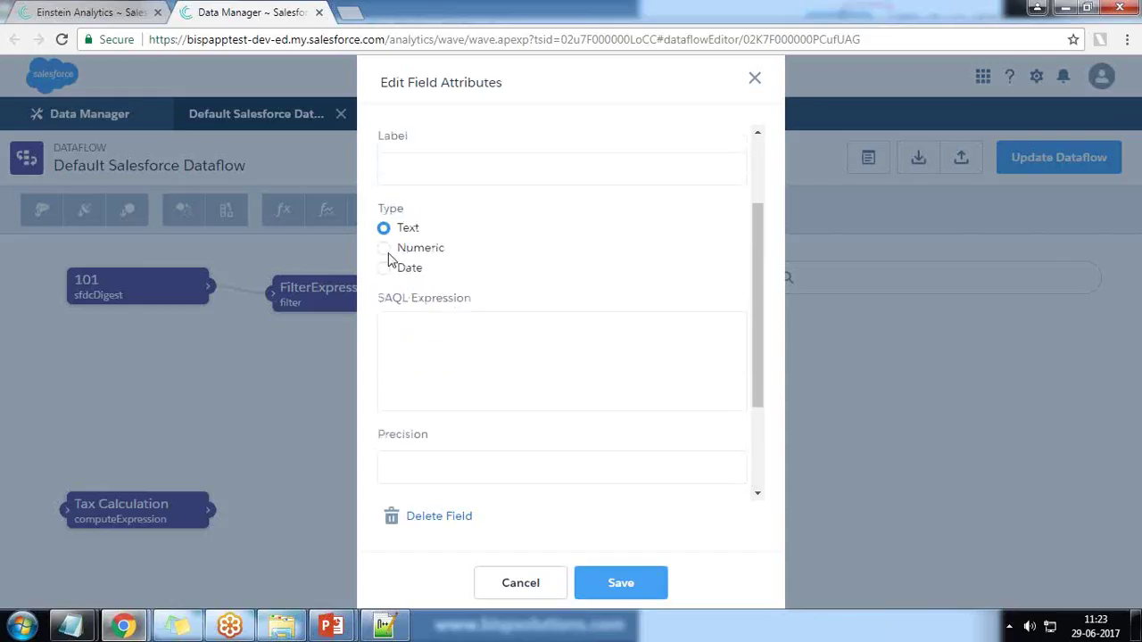
{"action": "left_click", "coordinate": [413, 361]}
{"action": "key", "text": "ctrl+shift+Tab"}
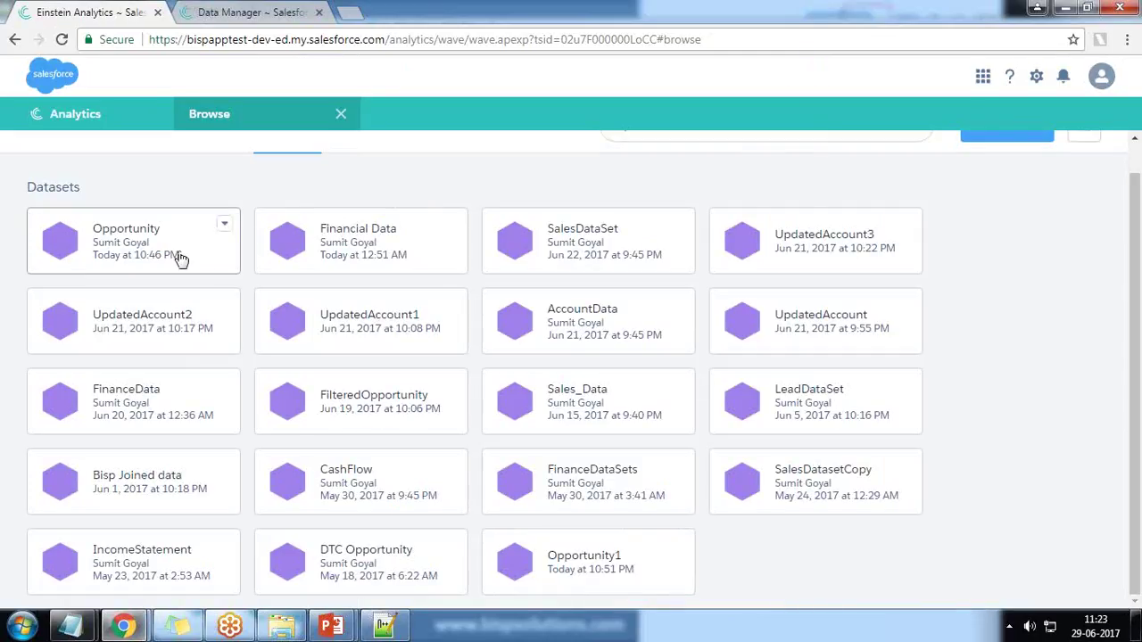
View Opportunity1 in a lens as a Values Table, then inspect its SAQL query's Amount field
{"action": "left_click", "coordinate": [579, 572]}
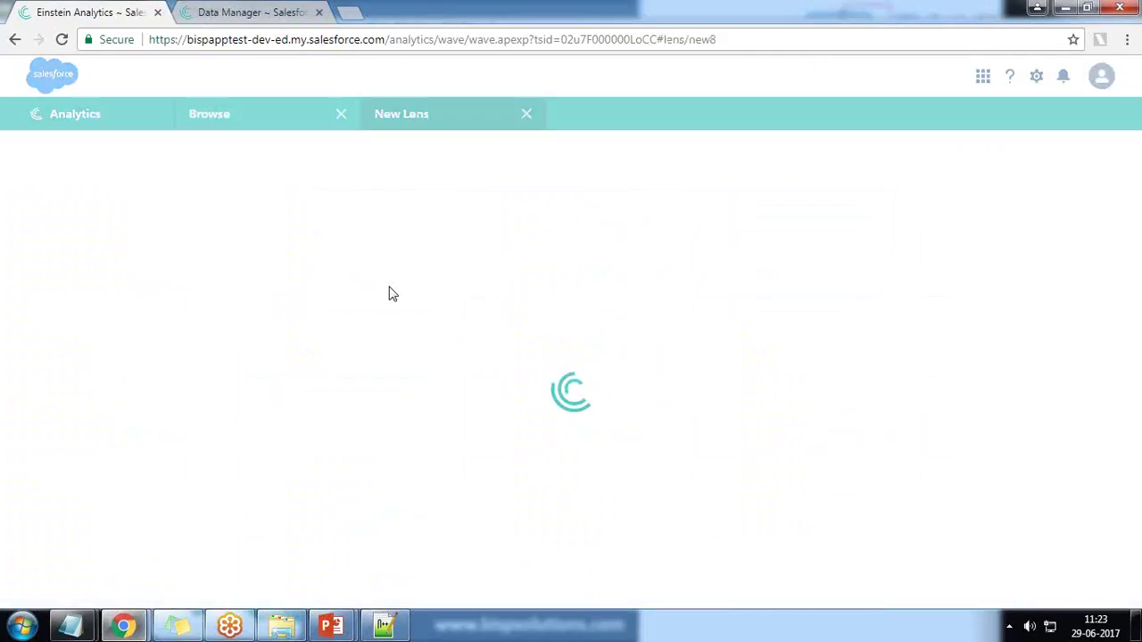
{"action": "left_click", "coordinate": [1058, 206]}
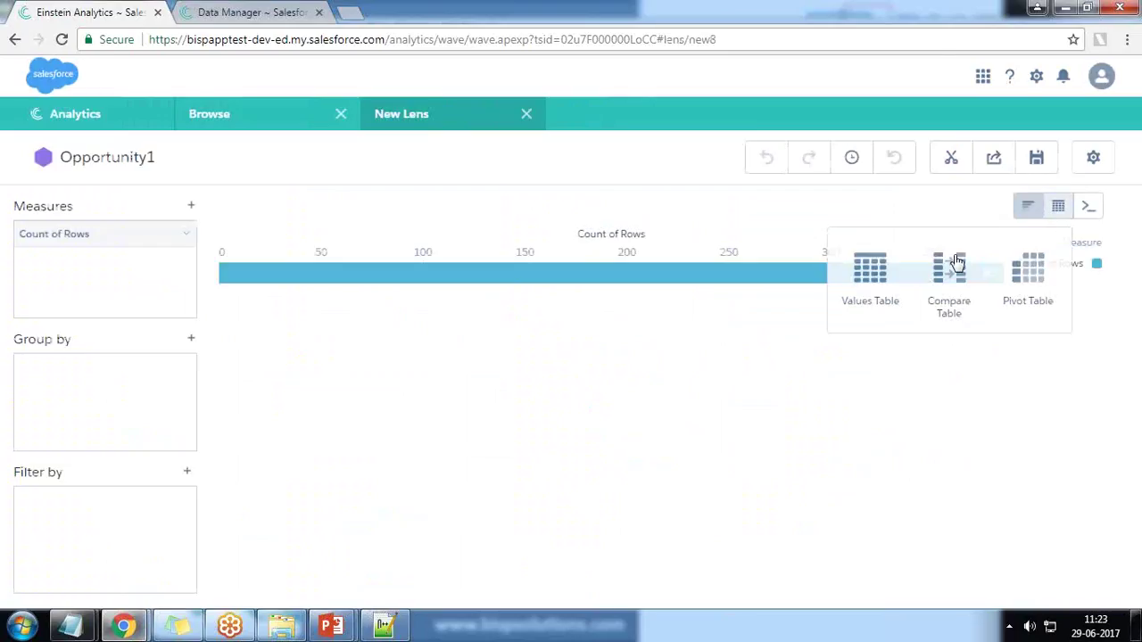
{"action": "left_click", "coordinate": [869, 278]}
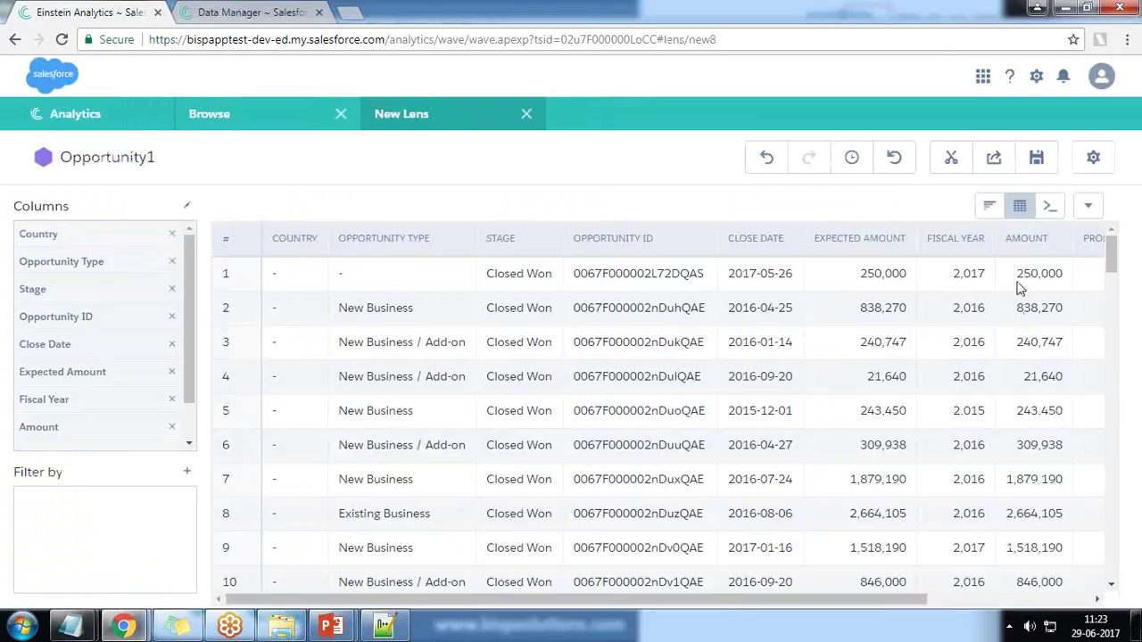
{"action": "left_click", "coordinate": [1053, 208]}
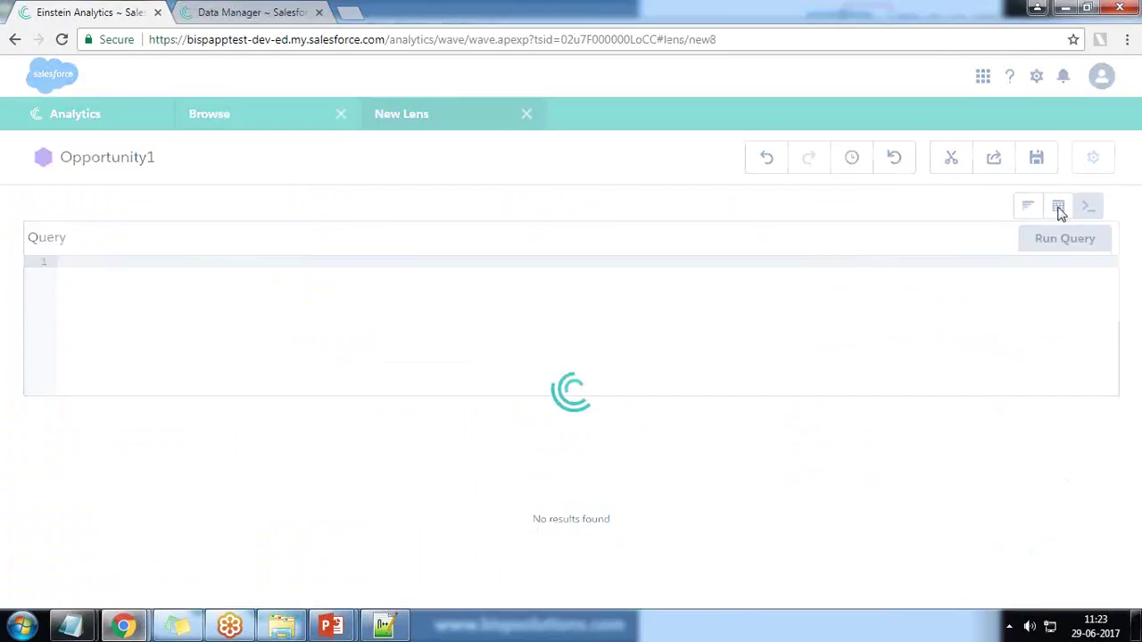
{"action": "double_click", "coordinate": [217, 272]}
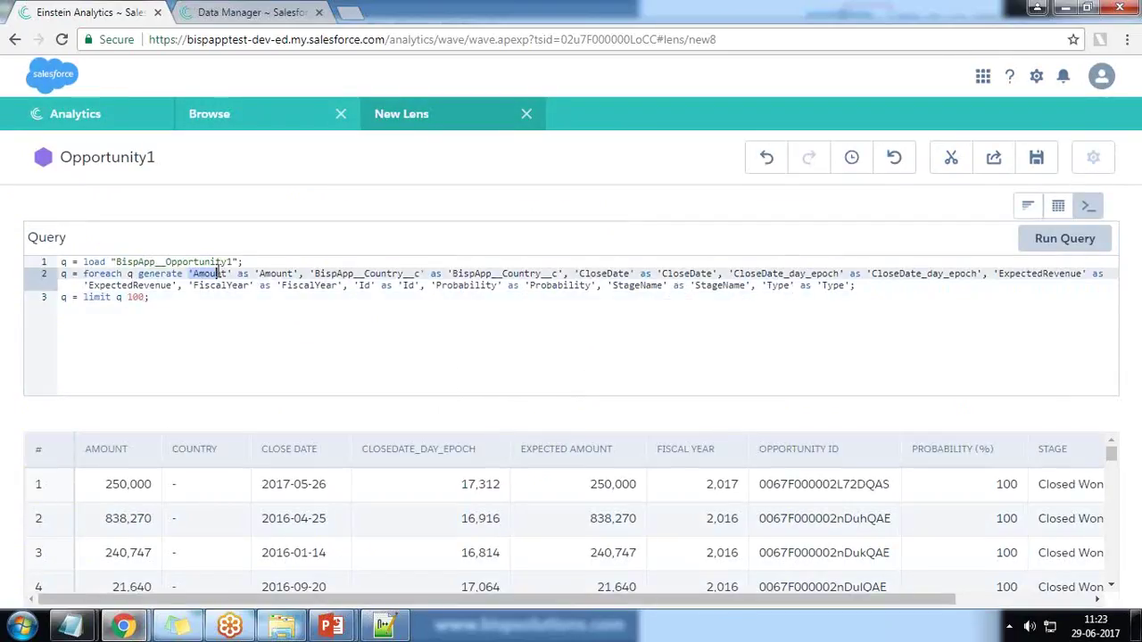
{"action": "key", "text": "ctrl+Tab"}
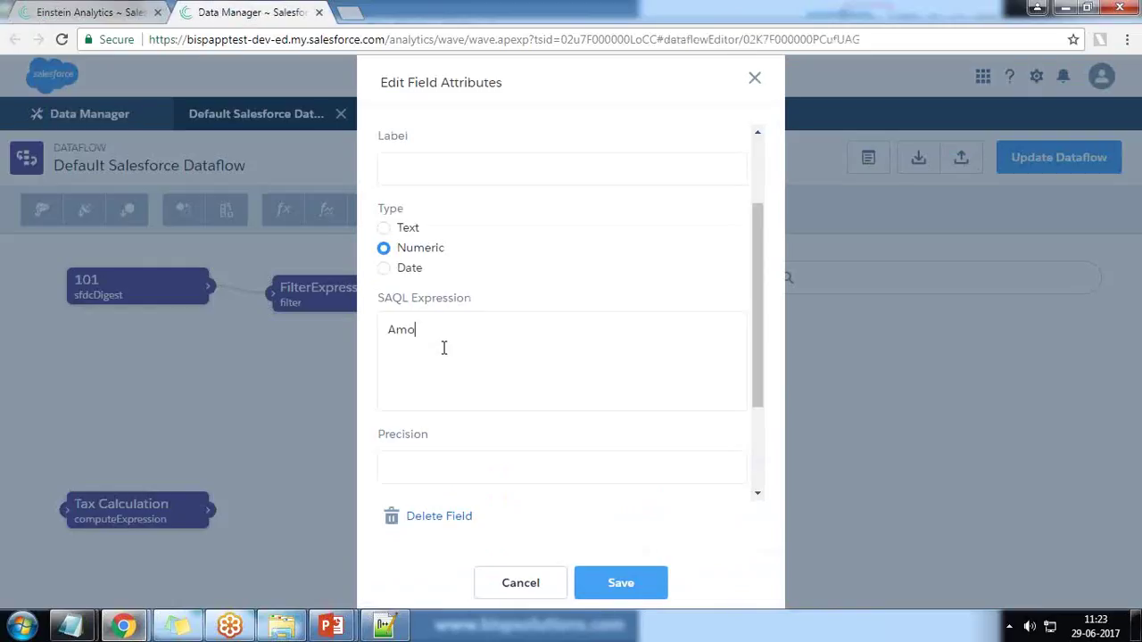
Give the Tax field precision 2 and default value 0, adjust its scale, and save the attributes
{"action": "scroll", "coordinate": [464, 329], "scroll_direction": "down", "scroll_amount": 3}
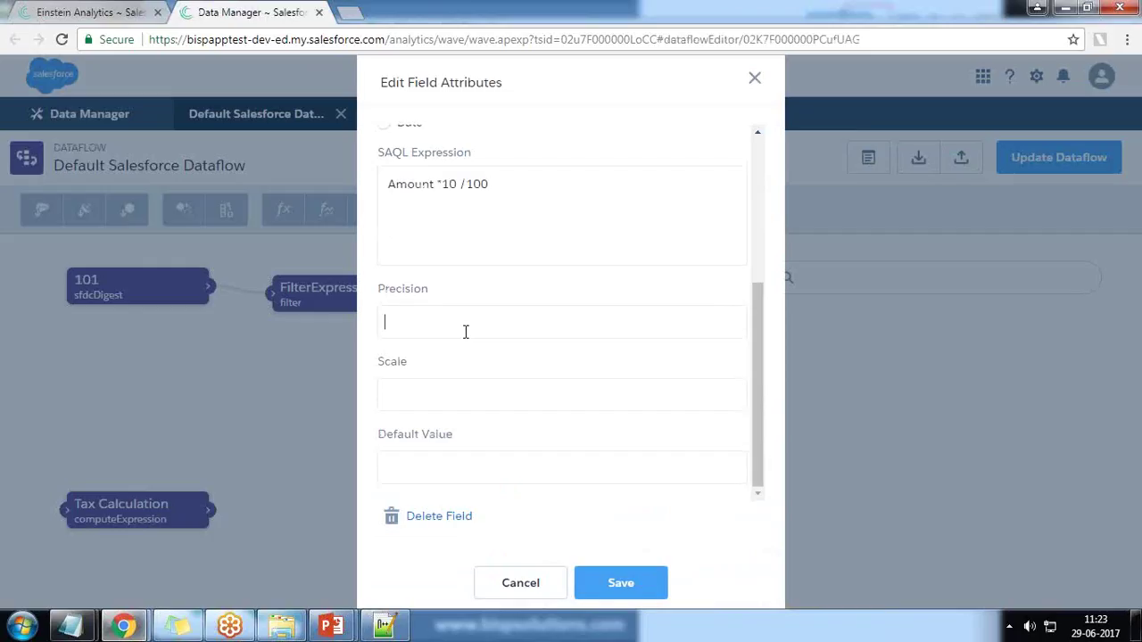
{"action": "left_click", "coordinate": [465, 331]}
{"action": "type", "text": "2"}
{"action": "left_click", "coordinate": [442, 457]}
{"action": "type", "text": "0"}
{"action": "left_click_drag", "start_coordinate": [394, 321], "coordinate": [362, 320]}
{"action": "type", "text": "2"}
{"action": "left_click_drag", "start_coordinate": [393, 395], "coordinate": [373, 404]}
{"action": "type", "text": "1"}
{"action": "left_click", "coordinate": [615, 583]}
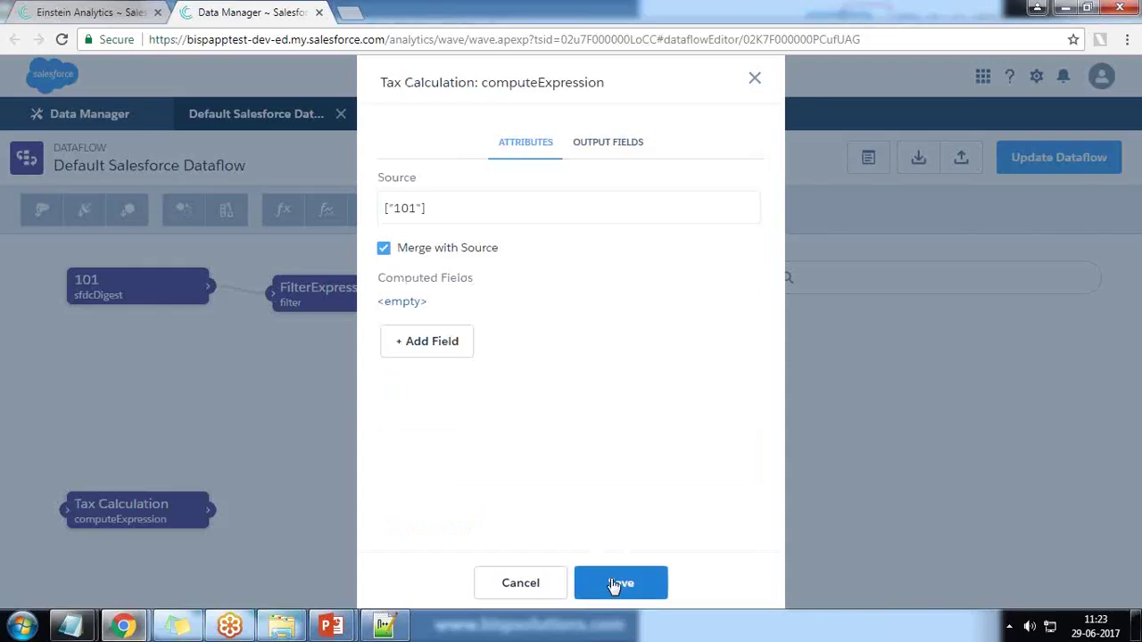
Save the Tax Calculation node and arrange it and FilterExpression near node 101
{"action": "left_click", "coordinate": [615, 582]}
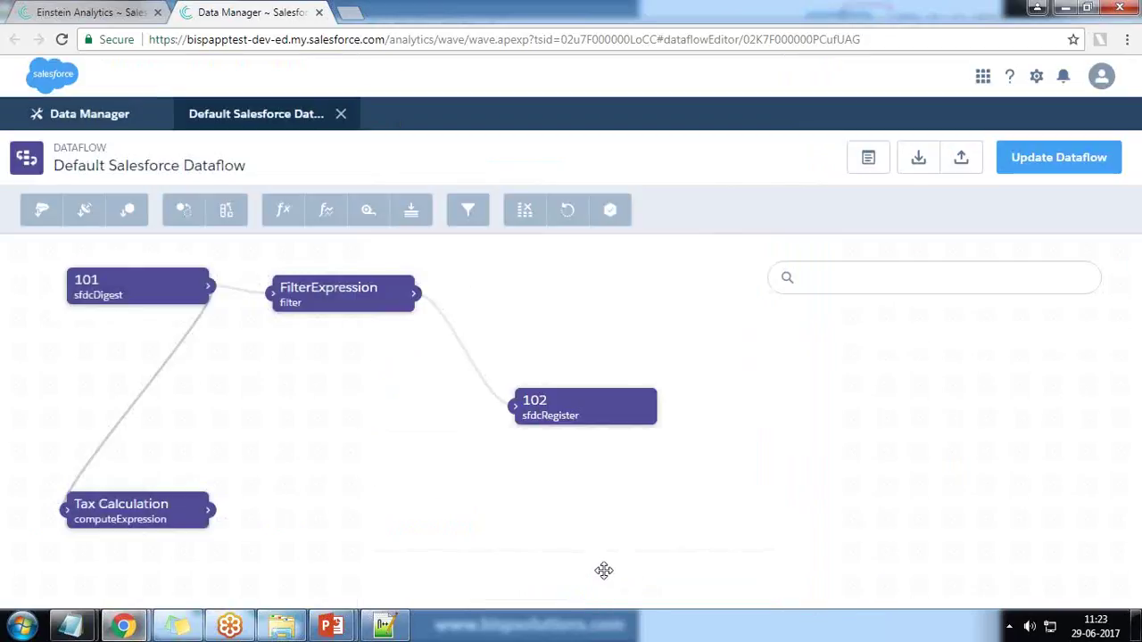
{"action": "left_click_drag", "start_coordinate": [314, 297], "coordinate": [285, 363]}
{"action": "left_click_drag", "start_coordinate": [163, 507], "coordinate": [270, 418]}
{"action": "left_click_drag", "start_coordinate": [375, 323], "coordinate": [379, 303]}
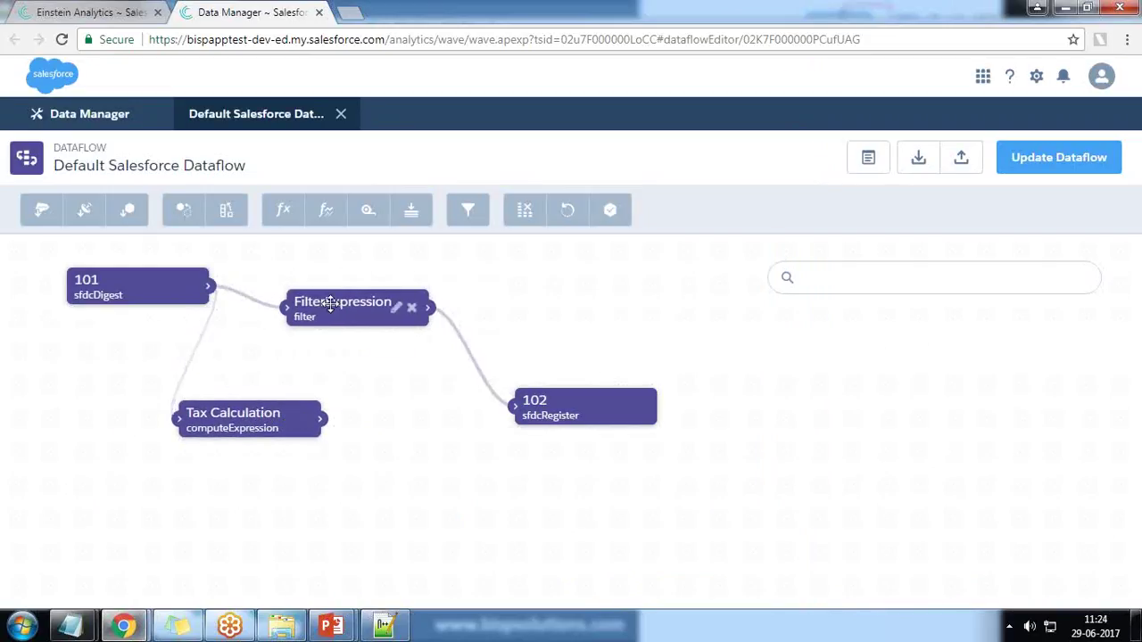
{"action": "left_click_drag", "start_coordinate": [227, 429], "coordinate": [227, 427]}
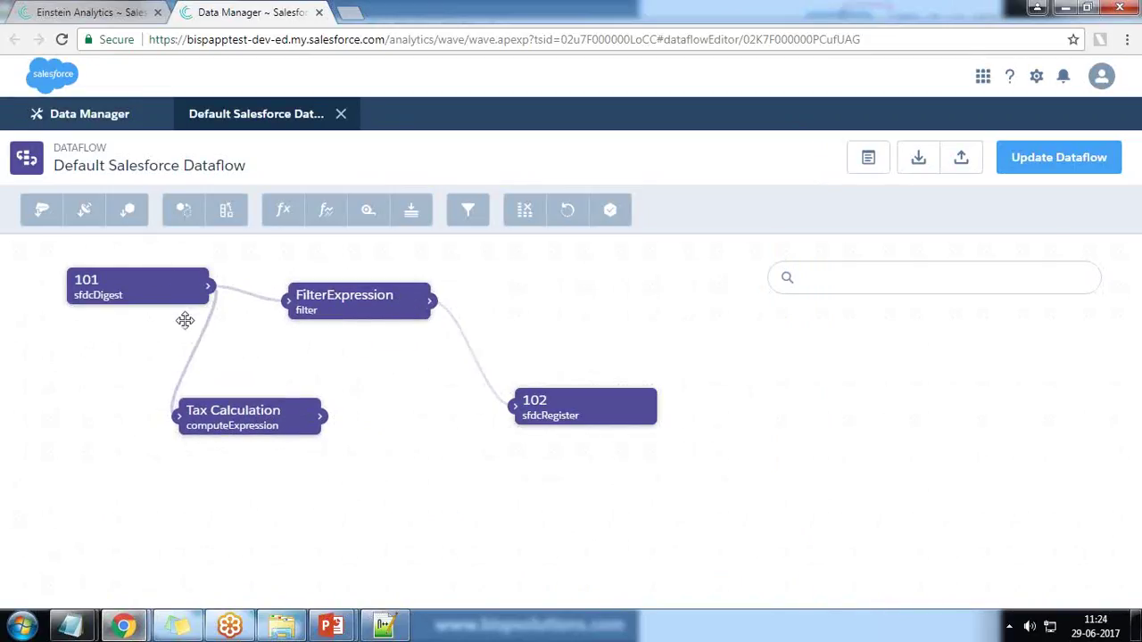
Inspect the Tax Calculation block in the dataflow JSON, then go full screen and close it
{"action": "left_click", "coordinate": [865, 160]}
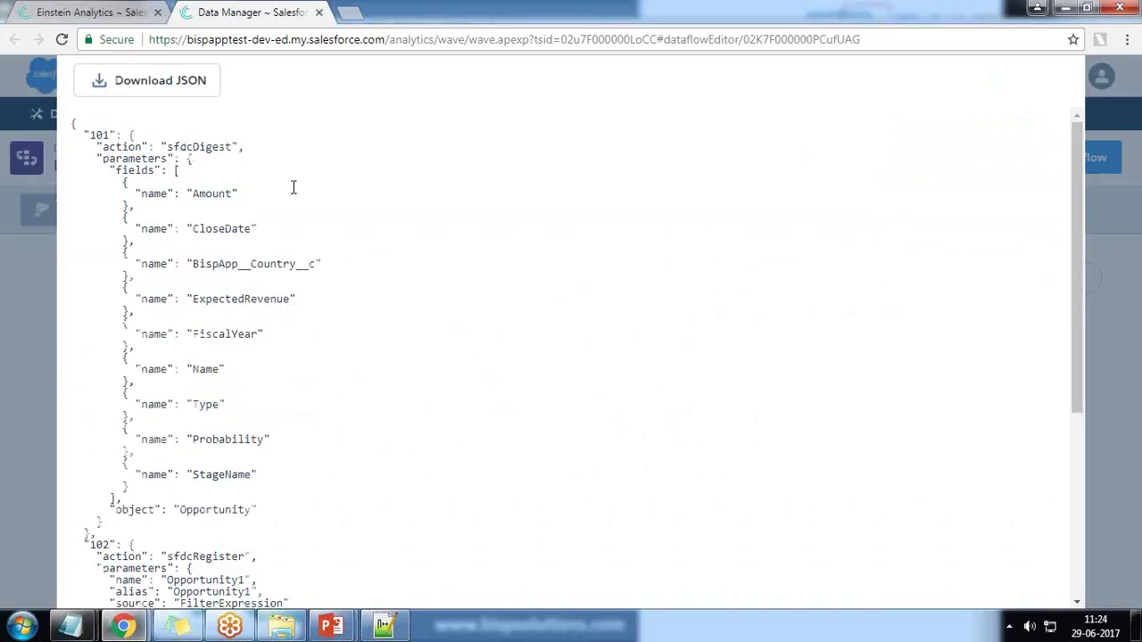
{"action": "scroll", "coordinate": [161, 272], "scroll_direction": "down", "scroll_amount": 2}
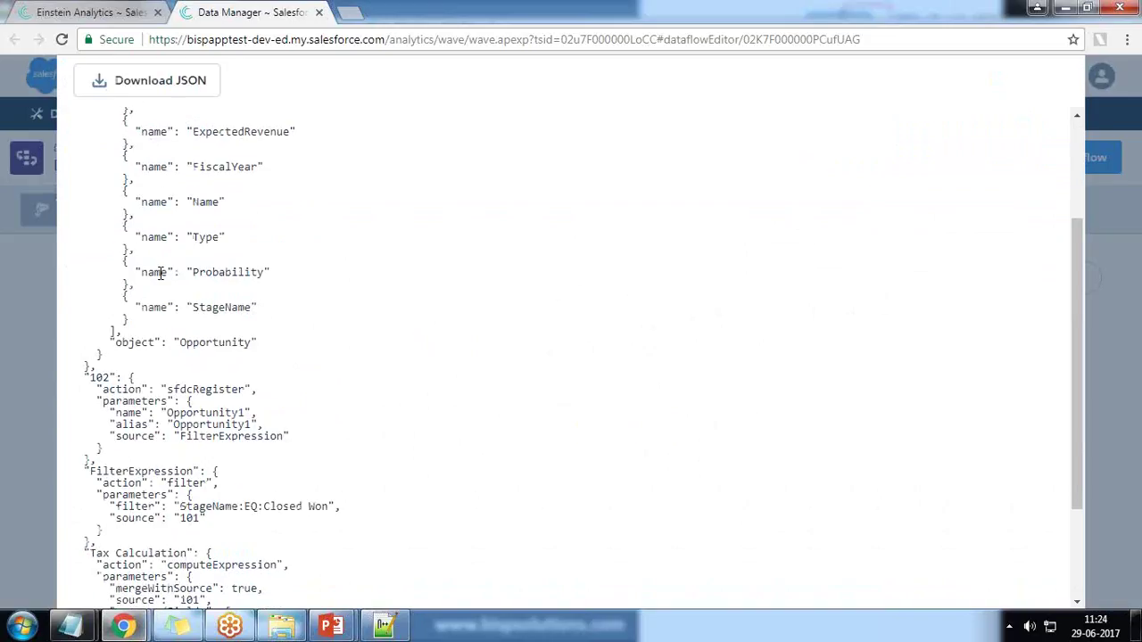
{"action": "scroll", "coordinate": [163, 329], "scroll_direction": "down", "scroll_amount": 1}
{"action": "left_click_drag", "start_coordinate": [90, 387], "coordinate": [167, 435]}
{"action": "scroll", "coordinate": [122, 402], "scroll_direction": "down", "scroll_amount": 1}
{"action": "left_click_drag", "start_coordinate": [94, 407], "coordinate": [252, 531]}
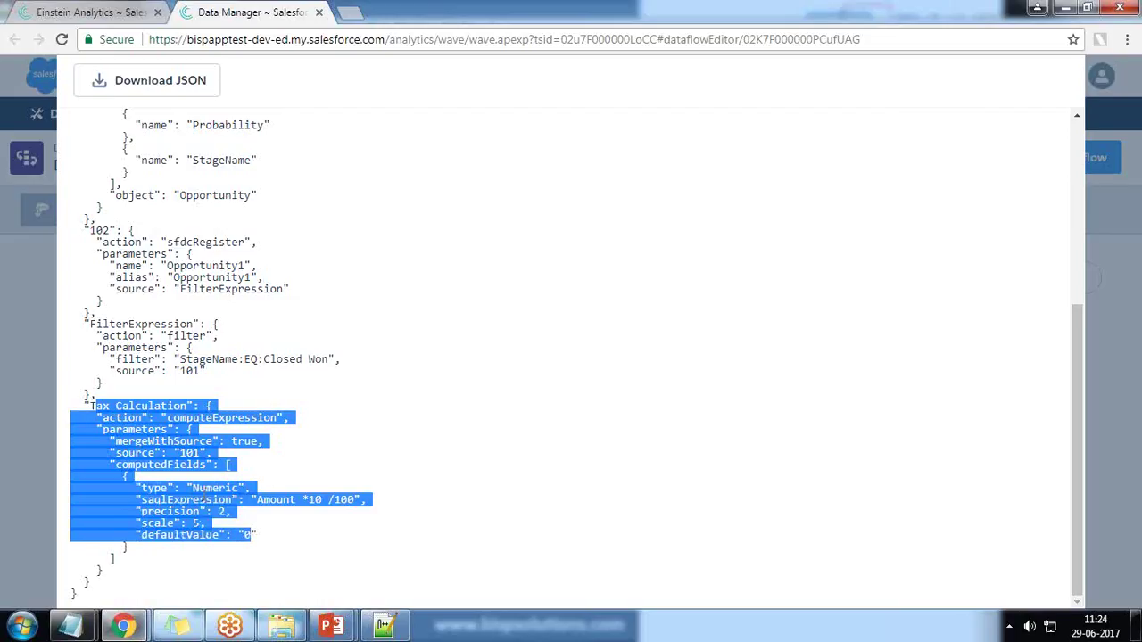
{"action": "left_click", "coordinate": [188, 554]}
{"action": "left_click_drag", "start_coordinate": [141, 449], "coordinate": [261, 451]}
{"action": "left_click", "coordinate": [200, 473]}
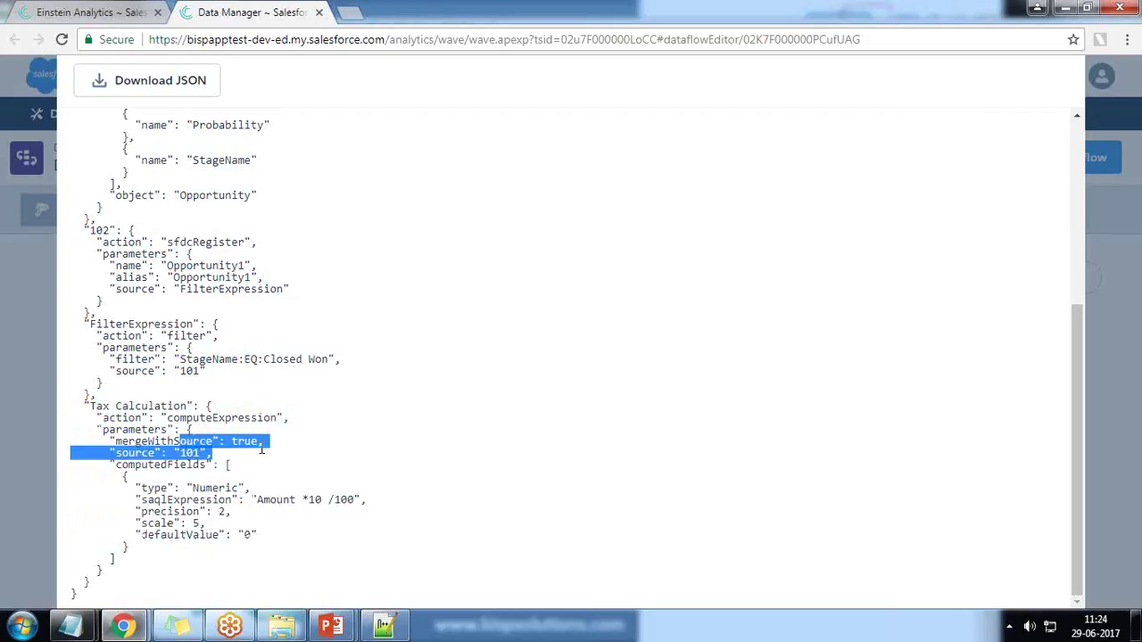
{"action": "scroll", "coordinate": [757, 258], "scroll_direction": "up", "scroll_amount": 4}
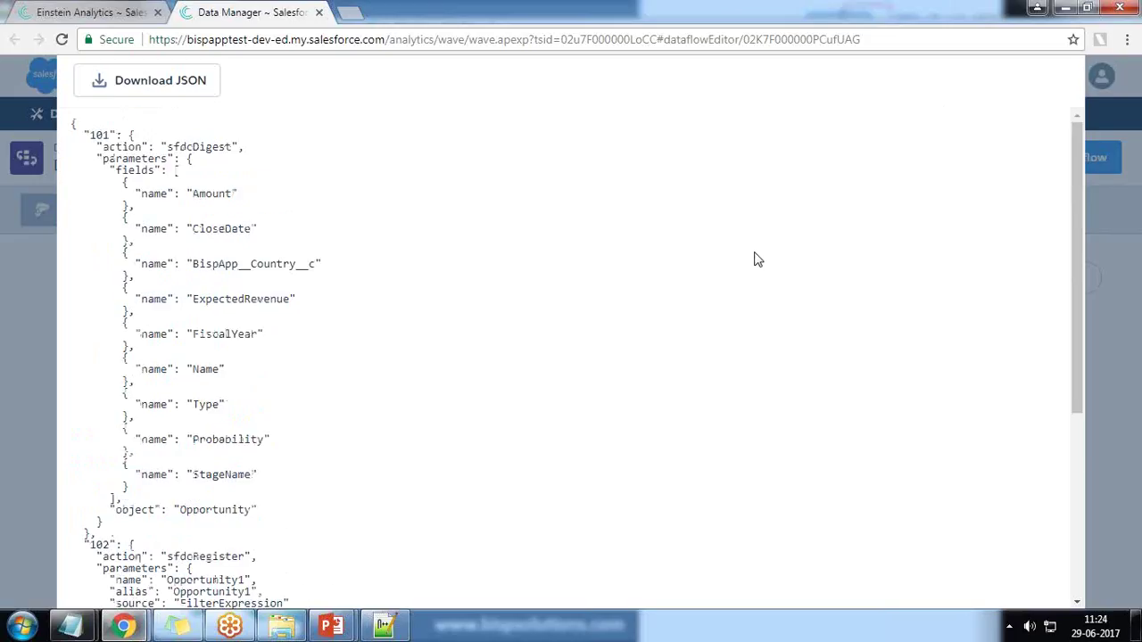
{"action": "key", "text": "F11"}
{"action": "left_click", "coordinate": [1054, 16]}
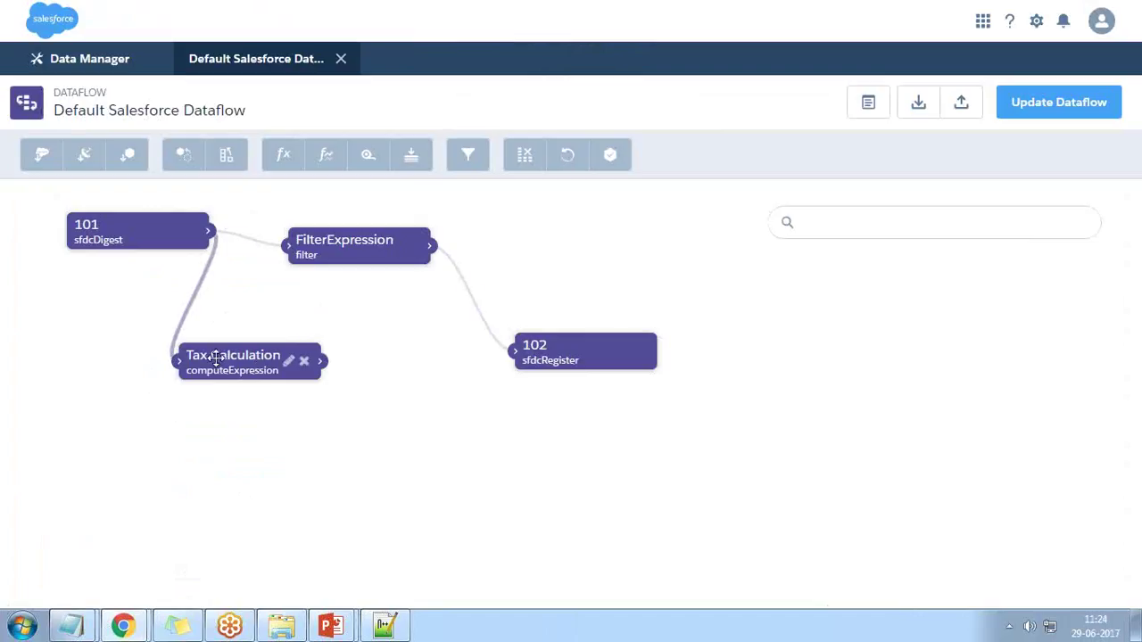
Set FilterExpression as the source of Tax Calculation and save the node
{"action": "left_click", "coordinate": [289, 361]}
{"action": "left_click", "coordinate": [445, 201]}
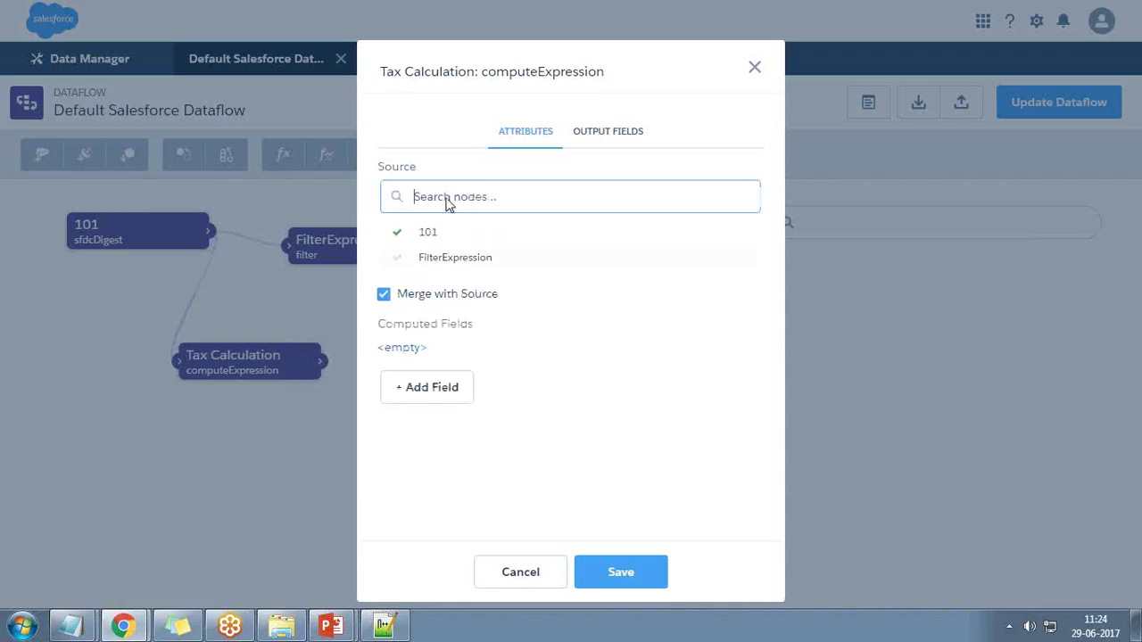
{"action": "left_click", "coordinate": [428, 258]}
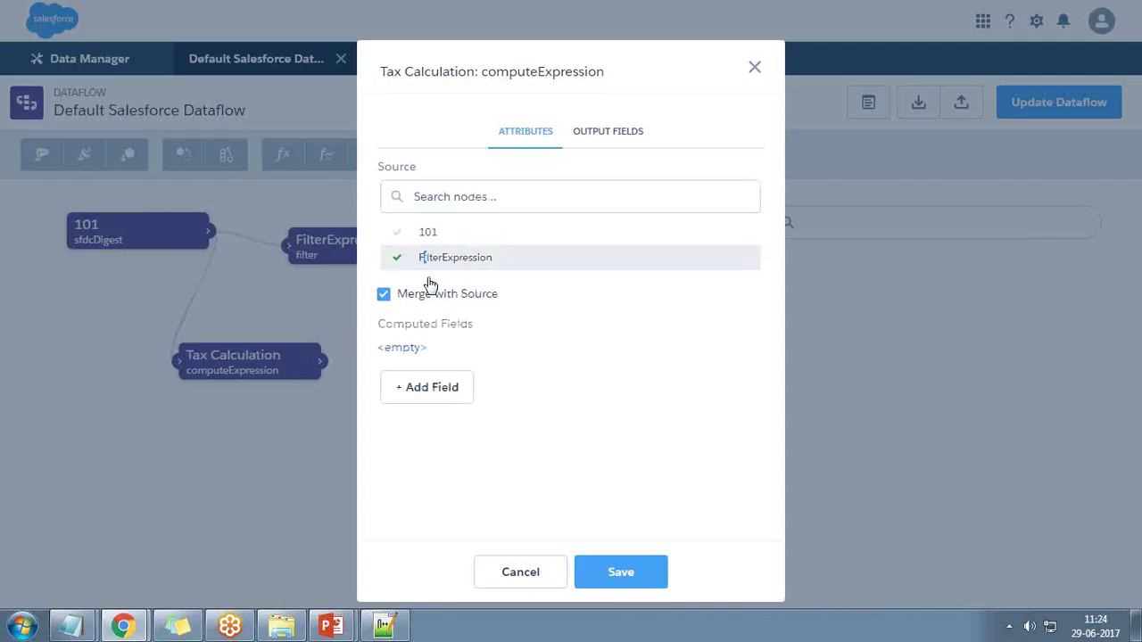
{"action": "left_click", "coordinate": [616, 572]}
Rearrange the nodes and link Tax Calculation's output to node 102
{"action": "left_click_drag", "start_coordinate": [281, 349], "coordinate": [568, 234]}
{"action": "left_click_drag", "start_coordinate": [332, 237], "coordinate": [301, 269]}
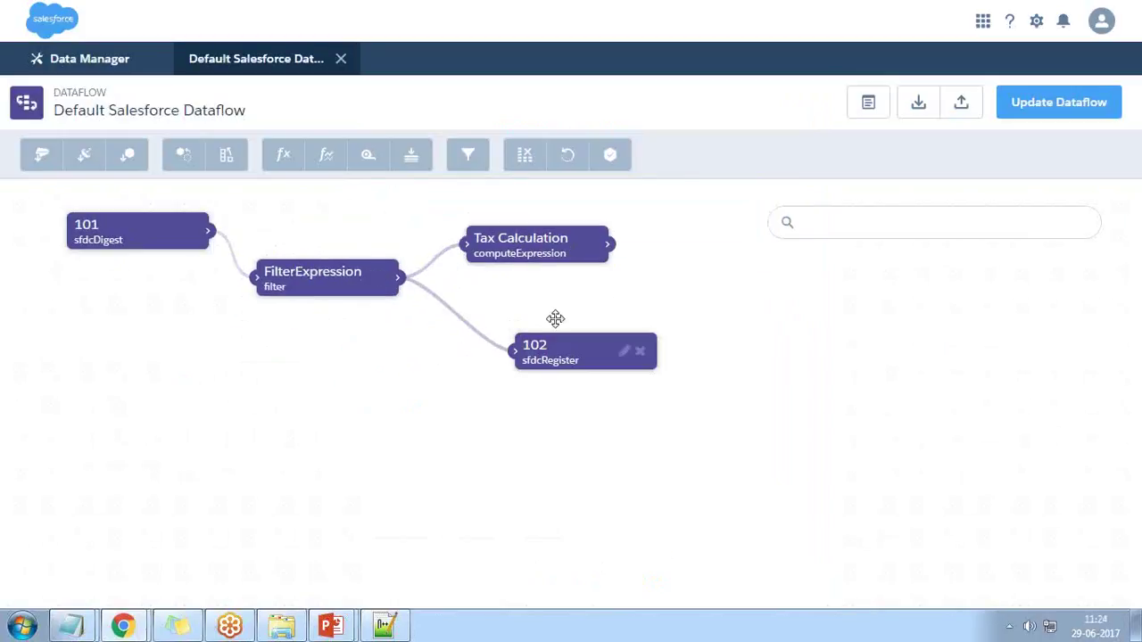
{"action": "left_click_drag", "start_coordinate": [543, 357], "coordinate": [597, 357]}
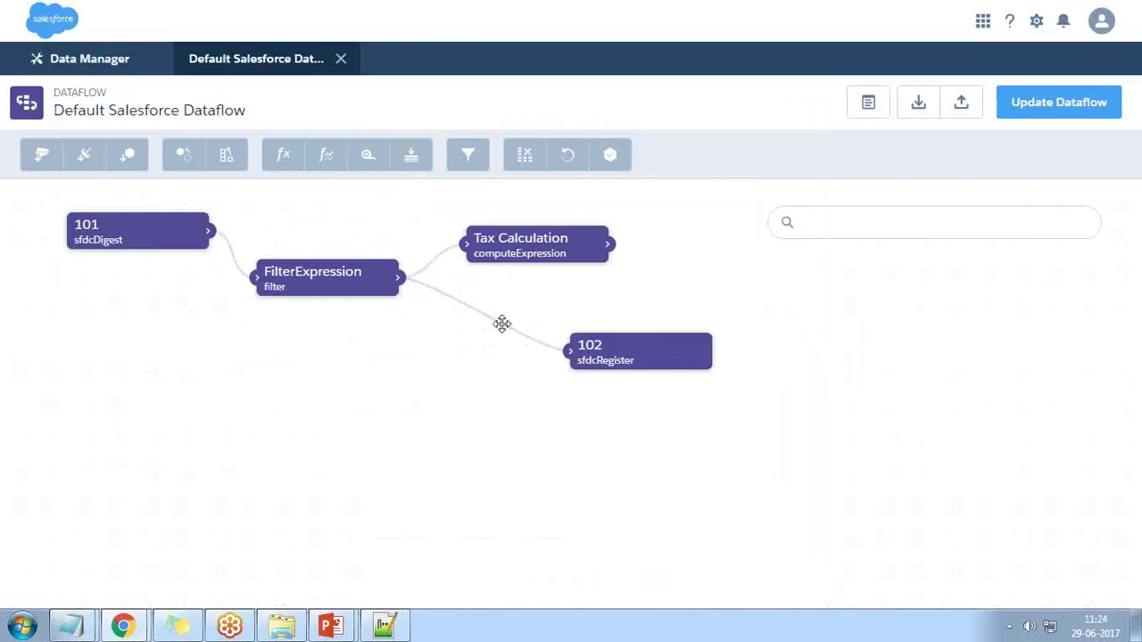
{"action": "left_click_drag", "start_coordinate": [611, 246], "coordinate": [670, 400]}
Delete the FilterExpression node and reposition Tax Calculation and node 101
{"action": "left_click", "coordinate": [382, 278]}
{"action": "mouse_move", "coordinate": [552, 241]}
{"action": "left_mouse_down"}
{"action": "mouse_move", "coordinate": [442, 320]}
{"action": "mouse_move", "coordinate": [443, 278]}
{"action": "mouse_move", "coordinate": [511, 260]}
{"action": "left_mouse_up"}
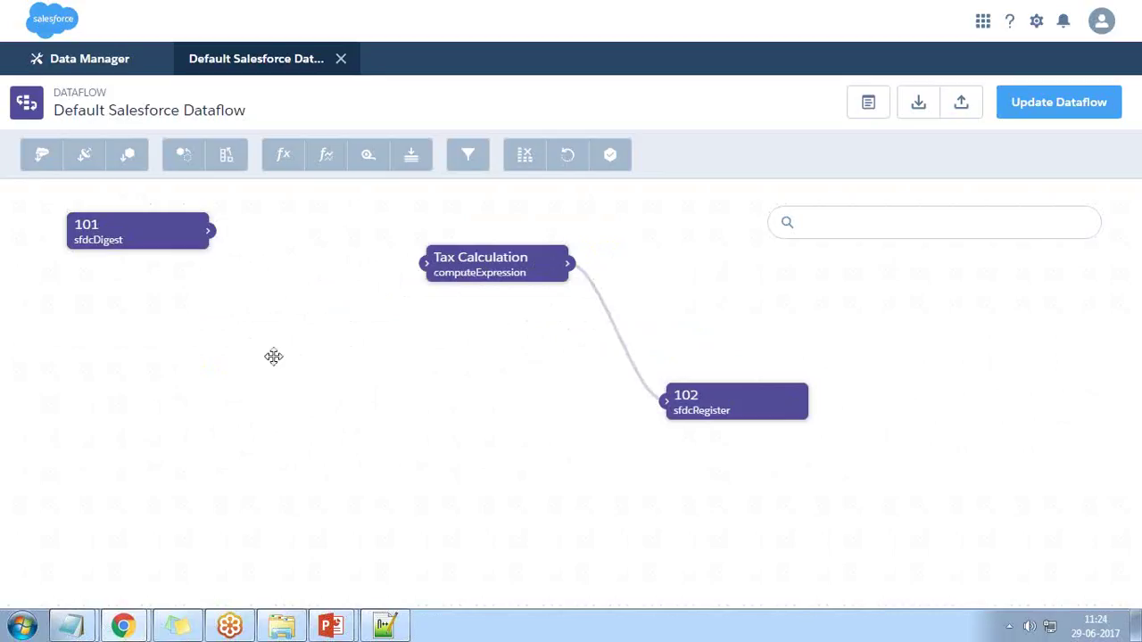
{"action": "left_click_drag", "start_coordinate": [131, 256], "coordinate": [122, 246]}
{"action": "left_click_drag", "start_coordinate": [533, 270], "coordinate": [366, 267]}
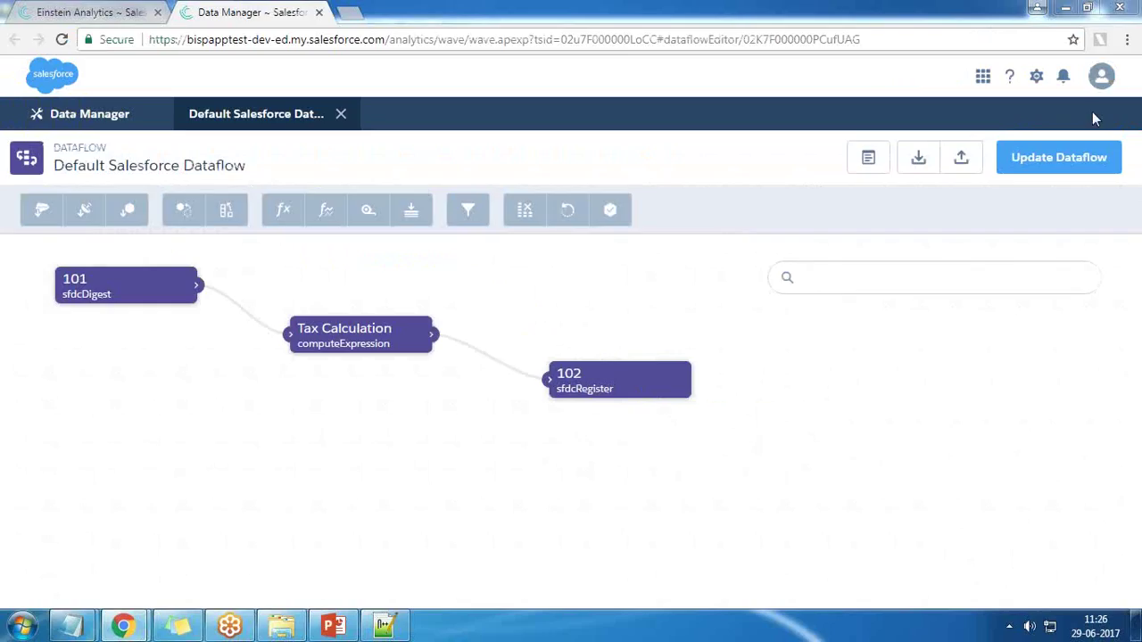
Set node 102's alias to ComputedOpportunity, correcting the 'ComputerOpportunity' typo
{"action": "left_click_drag", "start_coordinate": [361, 330], "coordinate": [359, 285]}
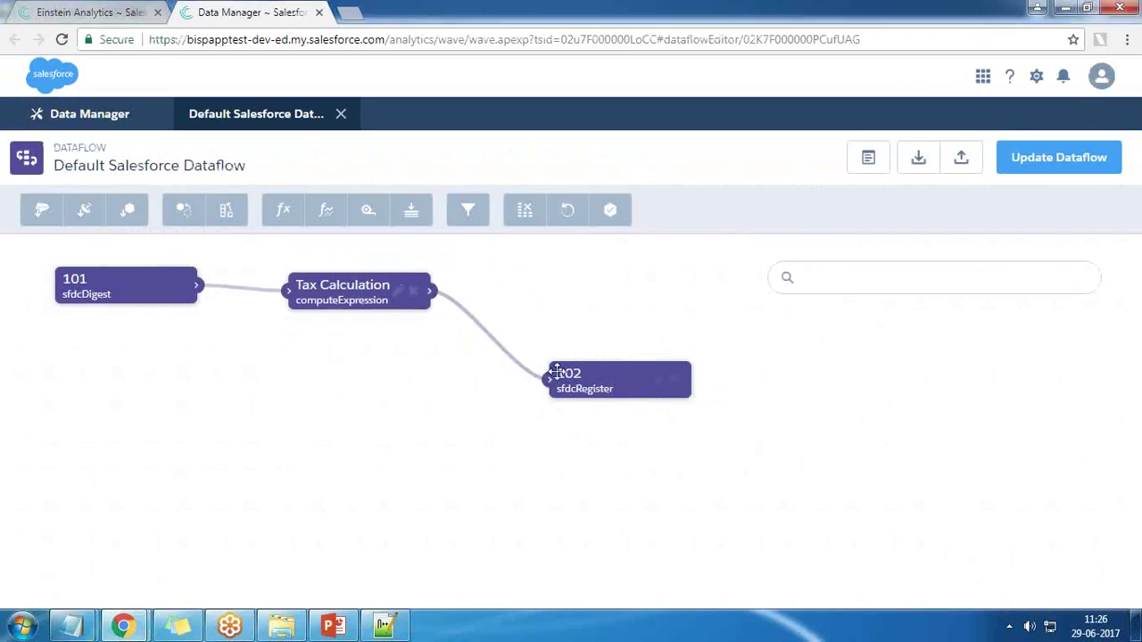
{"action": "left_click", "coordinate": [661, 378]}
{"action": "left_click_drag", "start_coordinate": [462, 280], "coordinate": [433, 280]}
{"action": "left_click_drag", "start_coordinate": [347, 282], "coordinate": [313, 289]}
{"action": "type", "text": "Comput"}
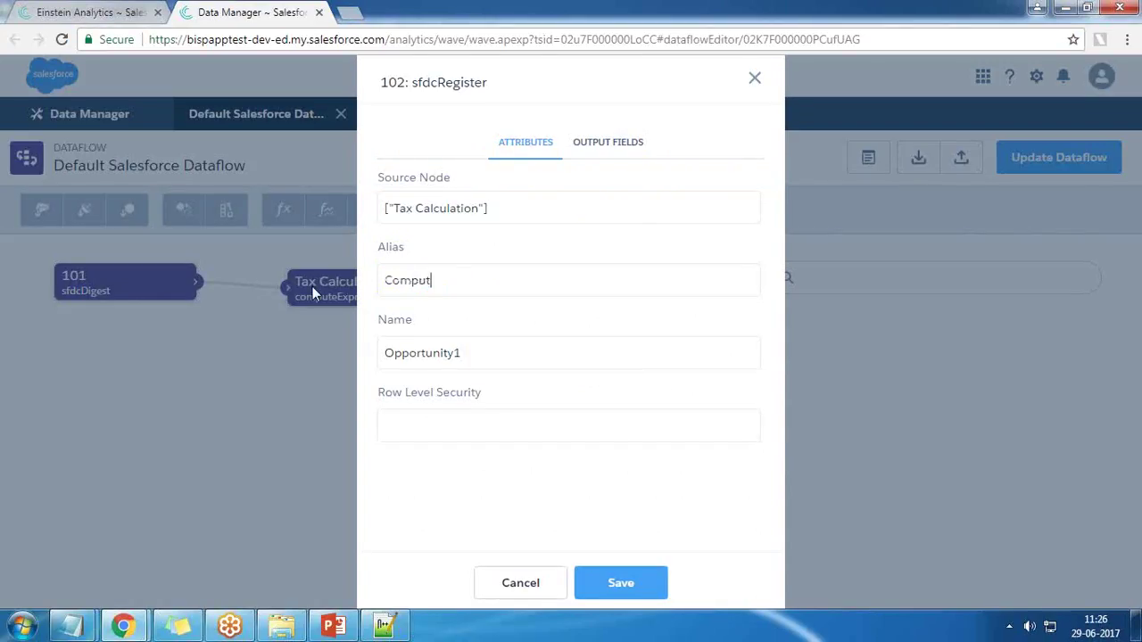
{"action": "type", "text": "erOpportunity"}
{"action": "key", "text": "Tab"}
{"action": "key", "text": "shift+Tab"}
{"action": "key", "text": "Right"}
{"action": "key", "text": "Left"}
{"action": "key", "text": "Left"}
{"action": "key", "text": "Left"}
{"action": "key", "text": "Left"}
{"action": "key", "text": "Left"}
{"action": "key", "text": "Left"}
{"action": "key", "text": "Left"}
{"action": "key", "text": "Left"}
{"action": "key", "text": "Left"}
{"action": "key", "text": "Left"}
{"action": "key", "text": "Left"}
{"action": "key", "text": "BackSpace"}
{"action": "type", "text": "d"}
Set node 102's dataset name to ComputedOpportunity
{"action": "key", "text": "Tab"}
{"action": "type", "text": "Computer"}
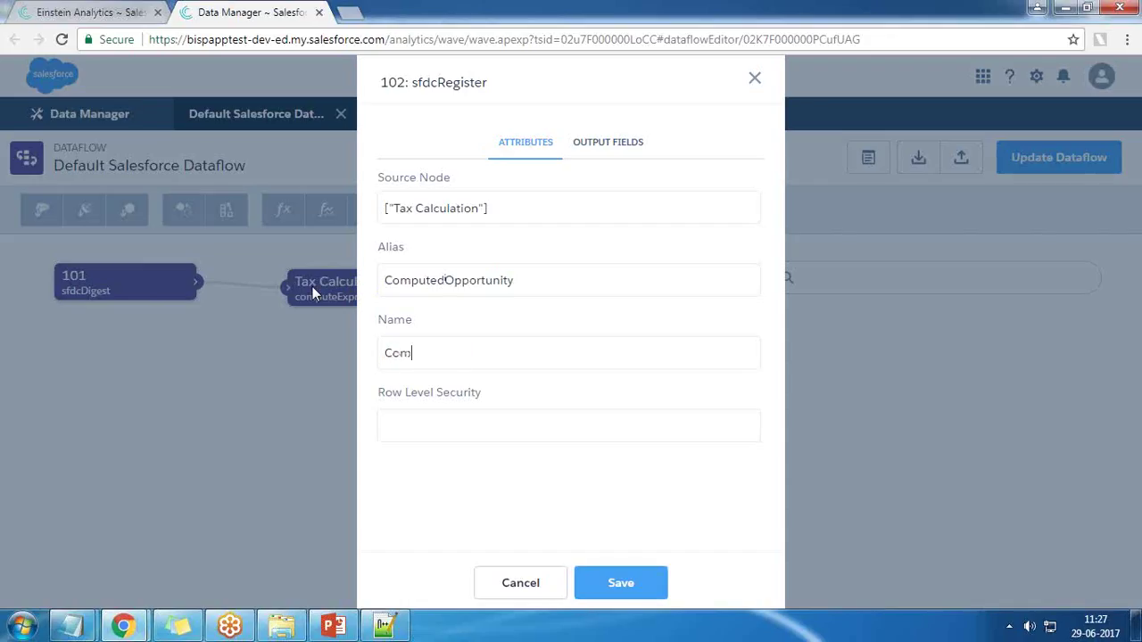
{"action": "key", "text": "BackSpace"}
{"action": "type", "text": "d"}
{"action": "key", "text": "BackSpace"}
{"action": "key", "text": "BackSpace"}
{"action": "key", "text": "BackSpace"}
{"action": "key", "text": "BackSpace"}
{"action": "key", "text": "BackSpace"}
{"action": "key", "text": "BackSpace"}
{"action": "key", "text": "BackSpace"}
{"action": "key", "text": "BackSpace"}
{"action": "key", "text": "shift+Tab"}
{"action": "key", "text": "ctrl+c"}
{"action": "left_click", "coordinate": [415, 349]}
{"action": "key", "text": "ctrl+v"}
Check that Tax is among node 102's output fields and save the node
{"action": "left_click", "coordinate": [601, 144]}
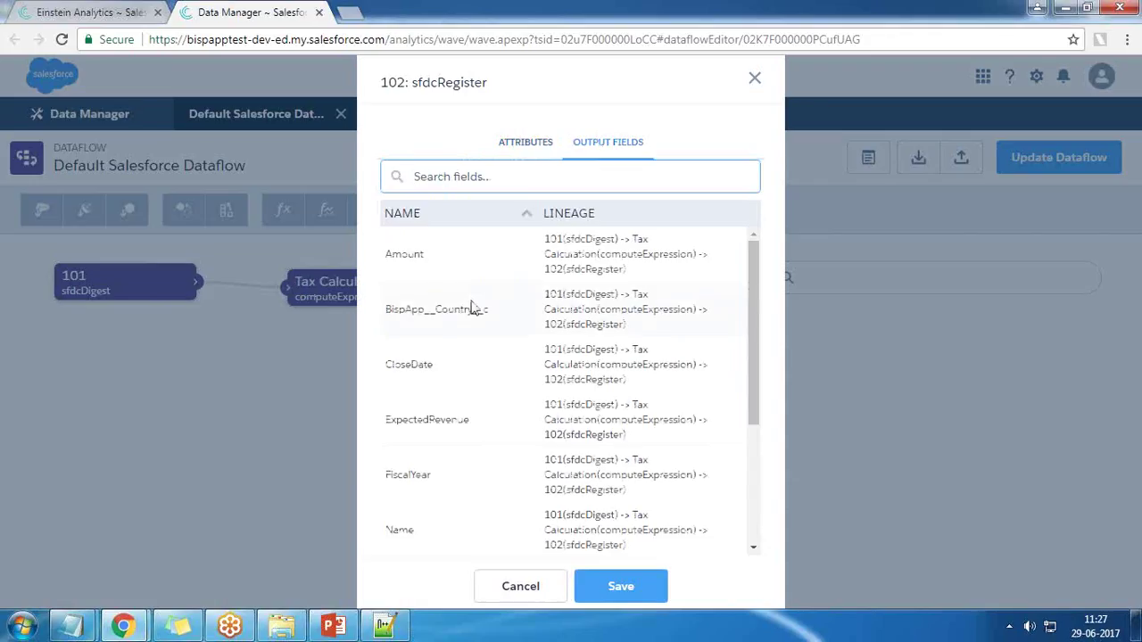
{"action": "scroll", "coordinate": [452, 425], "scroll_direction": "down", "scroll_amount": 3}
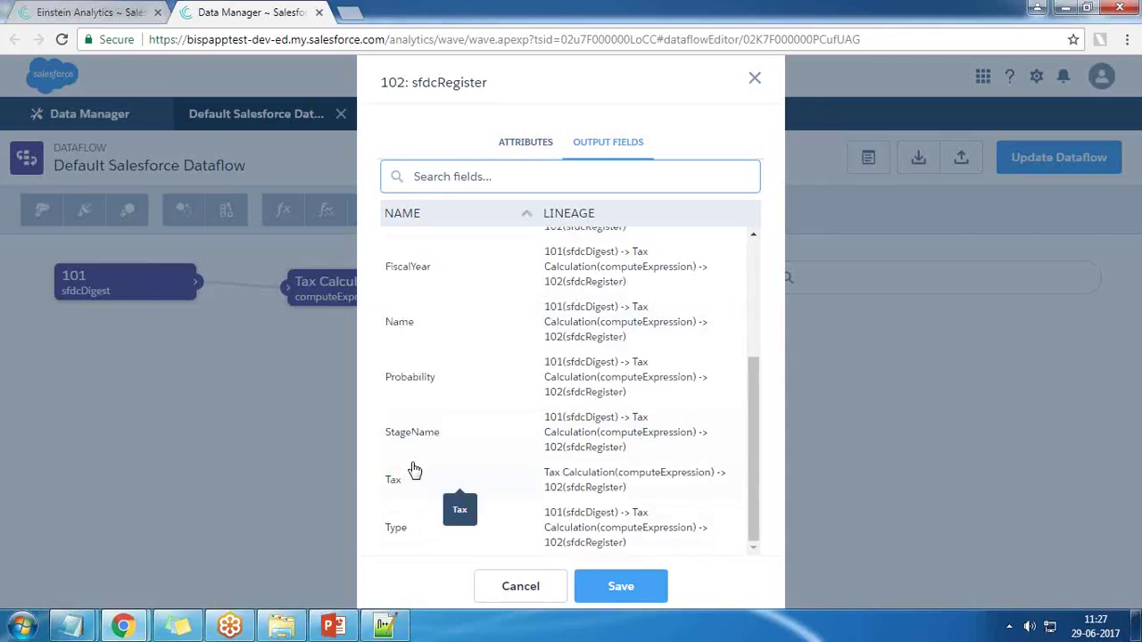
{"action": "left_click", "coordinate": [617, 586]}
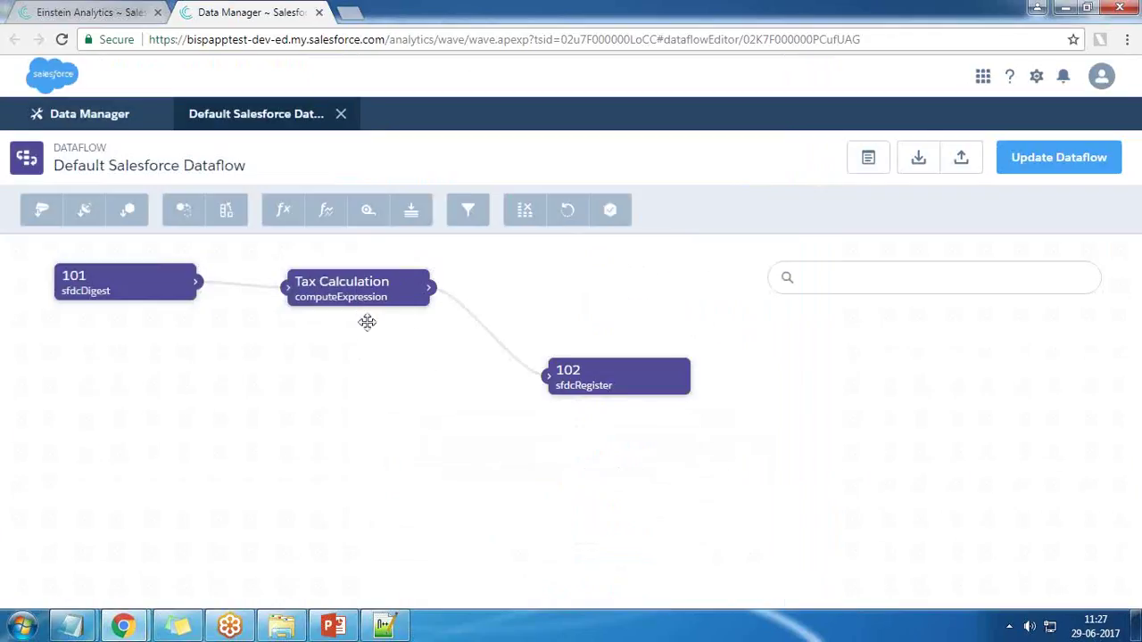
Try saving the dataflow, then dismiss the scale-versus-precision error it raises
{"action": "left_click", "coordinate": [1045, 157]}
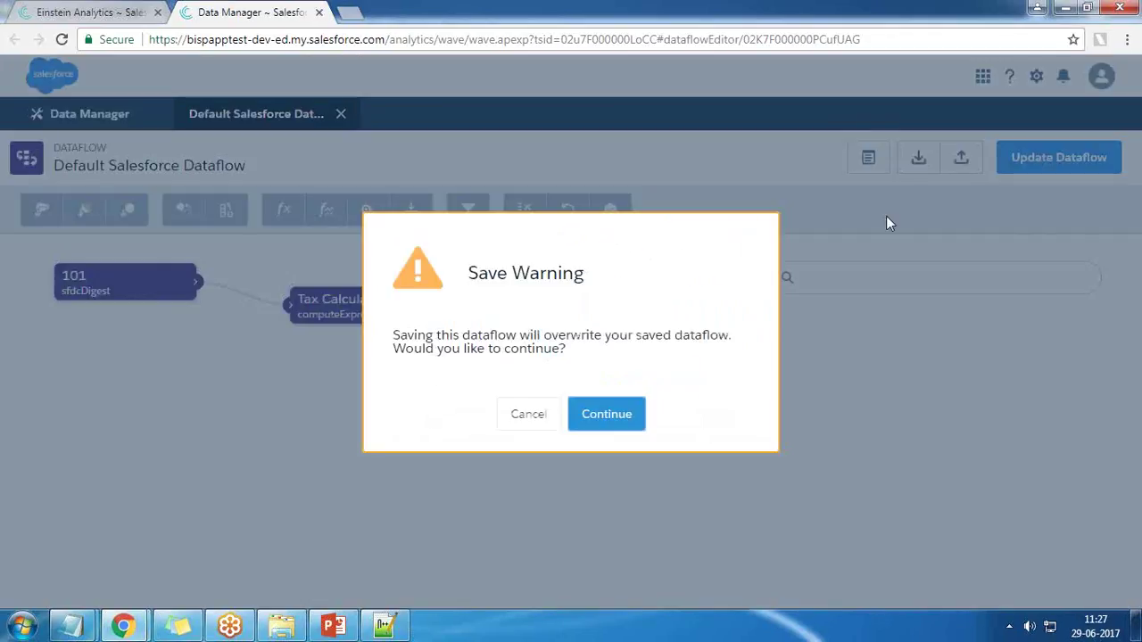
{"action": "left_click", "coordinate": [623, 418]}
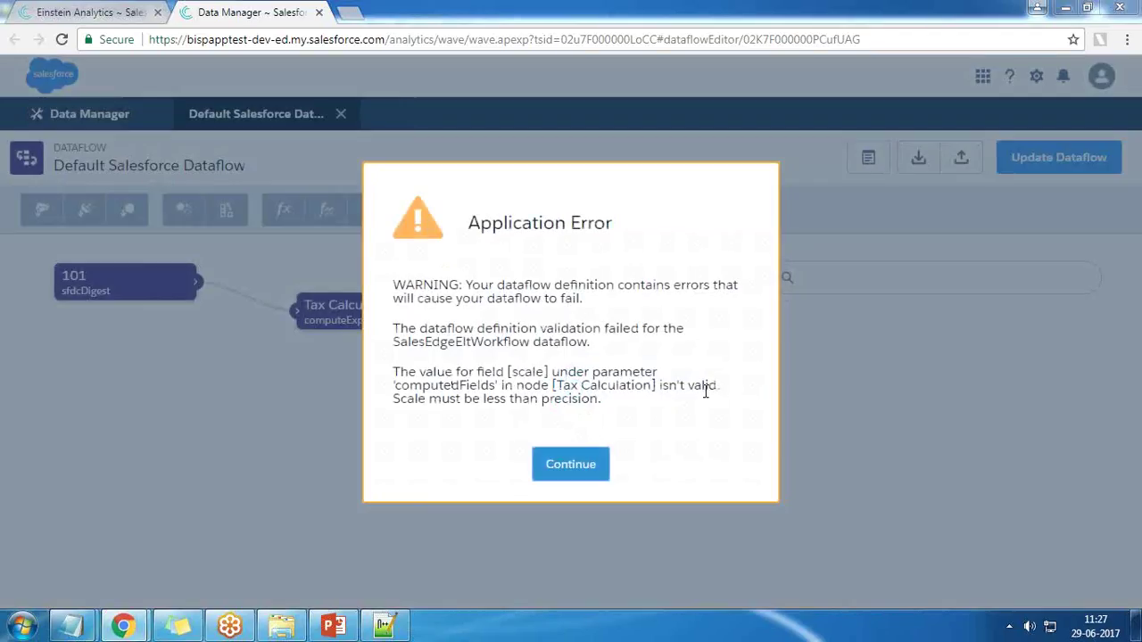
{"action": "left_click_drag", "start_coordinate": [394, 399], "coordinate": [600, 401]}
{"action": "left_click", "coordinate": [571, 464]}
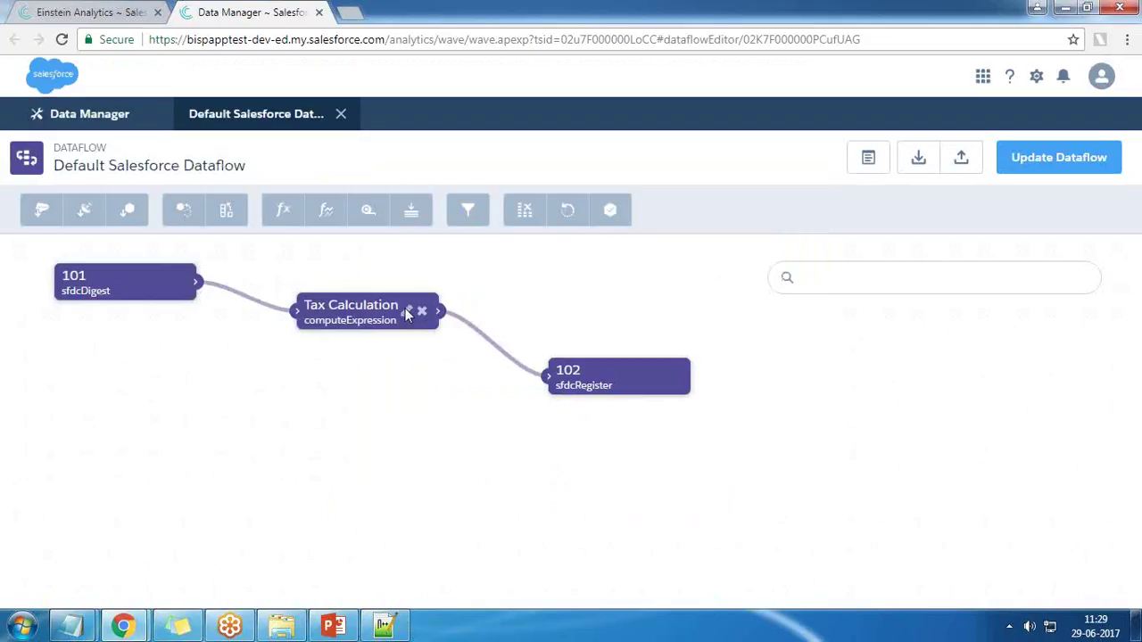
Save the Tax field with scale 1 in the Tax Calculation step and resave the dataflow
{"action": "left_click", "coordinate": [407, 314]}
{"action": "left_click", "coordinate": [383, 310]}
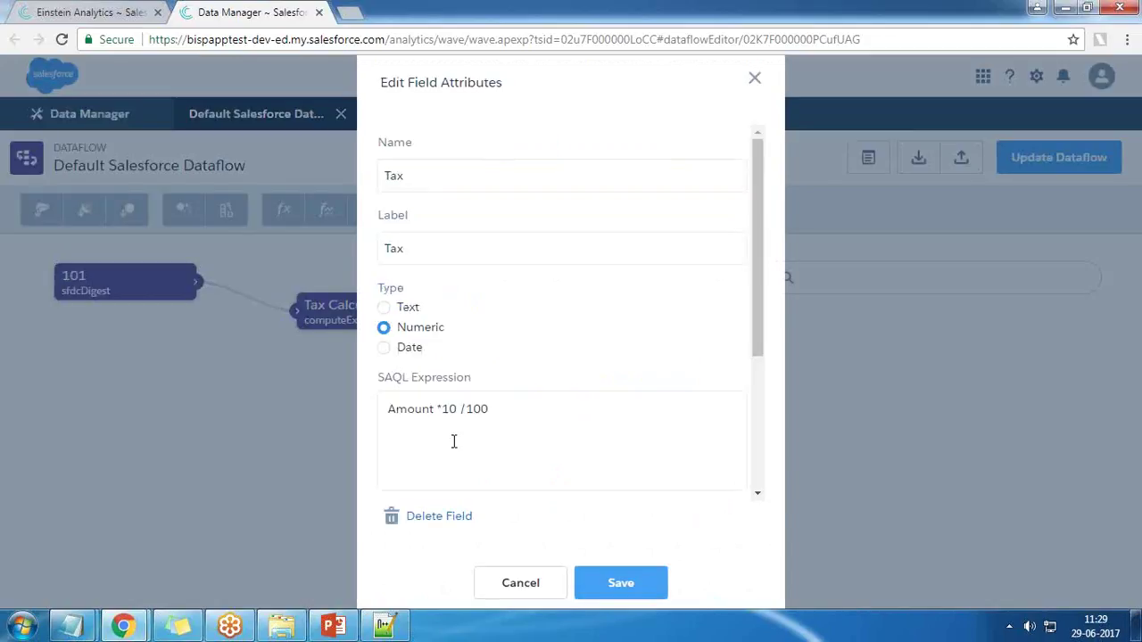
{"action": "scroll", "coordinate": [453, 440], "scroll_direction": "down", "scroll_amount": 5}
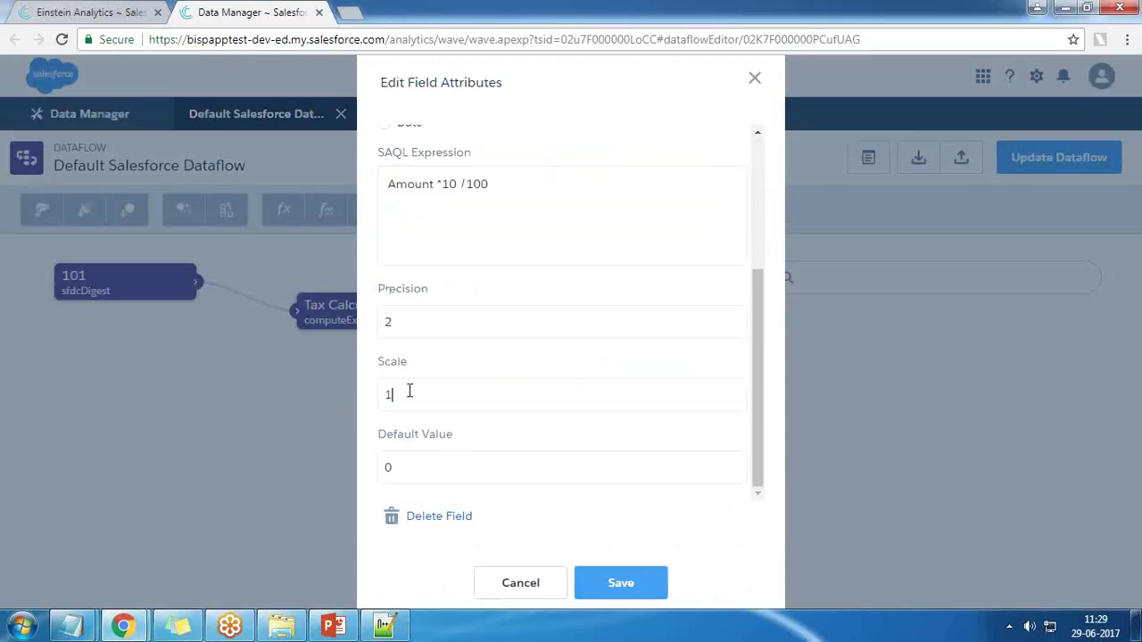
{"action": "left_click", "coordinate": [620, 583]}
{"action": "left_click", "coordinate": [620, 582]}
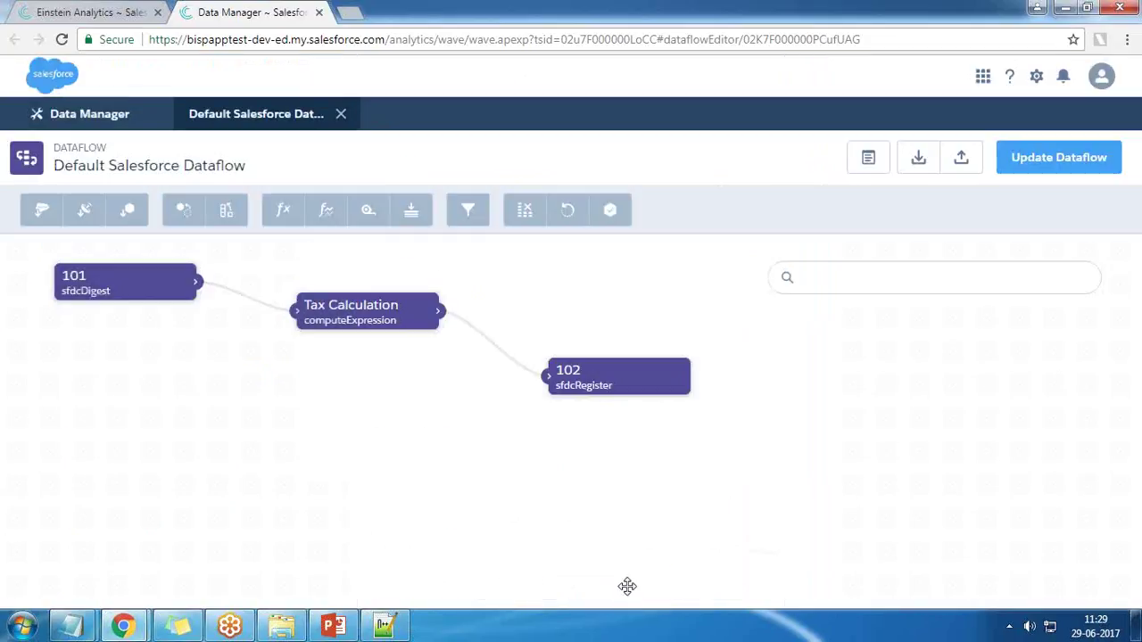
{"action": "left_click", "coordinate": [1059, 158]}
Confirm the dataflow update and start a new dataflow run from the Monitor page
{"action": "left_click", "coordinate": [602, 419]}
{"action": "left_click", "coordinate": [54, 118]}
{"action": "left_click", "coordinate": [1107, 296]}
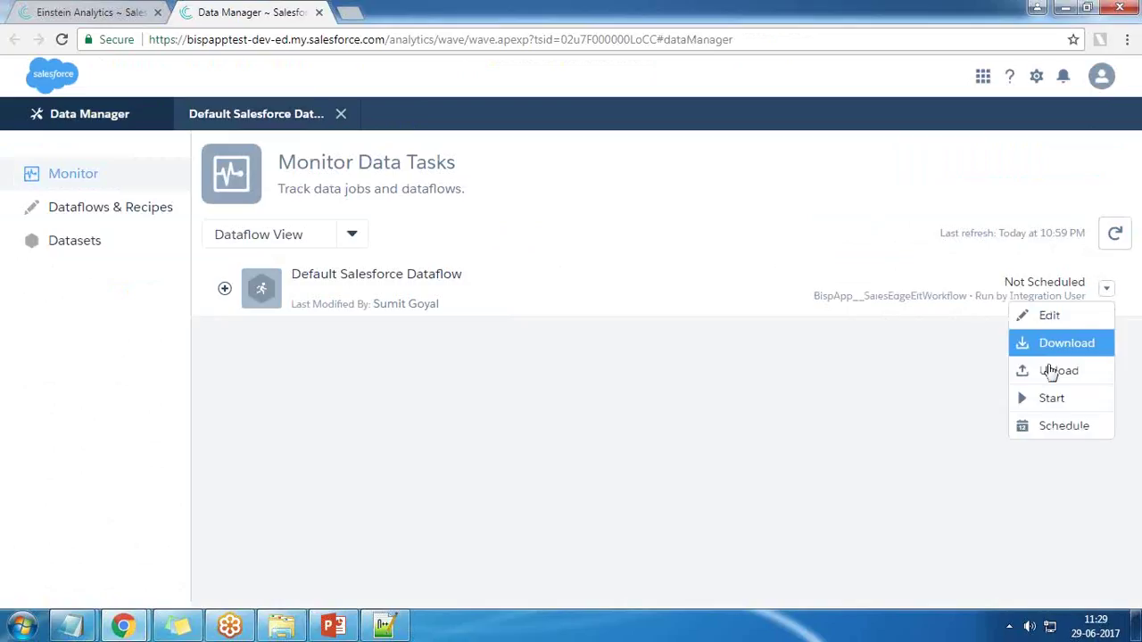
{"action": "left_click", "coordinate": [1054, 402]}
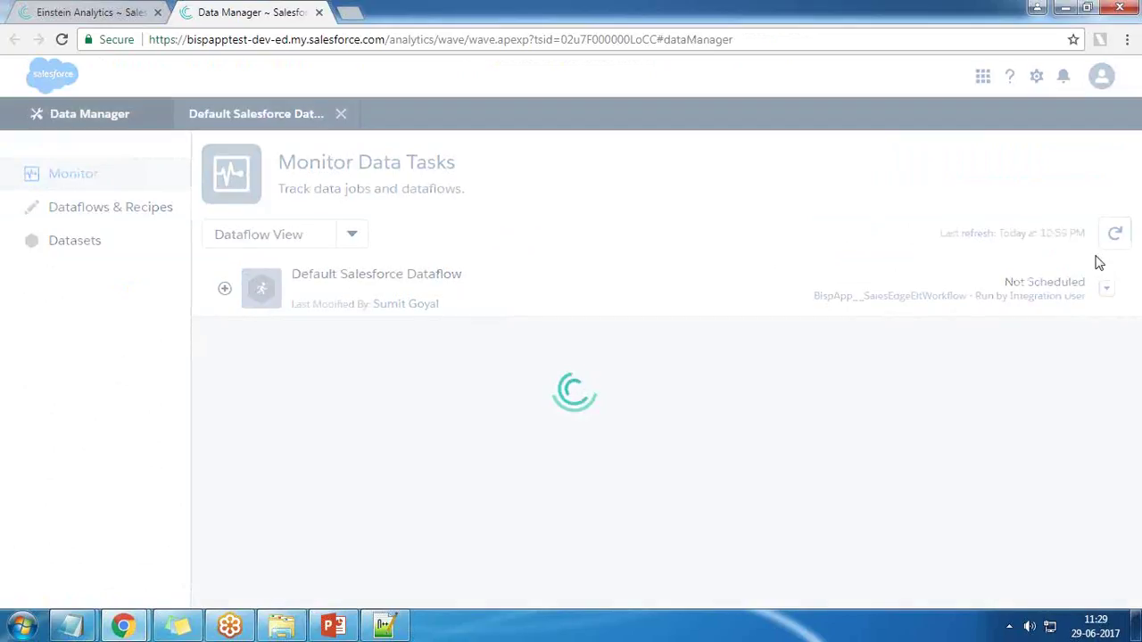
{"action": "left_click", "coordinate": [1115, 234]}
{"action": "left_click", "coordinate": [1106, 296]}
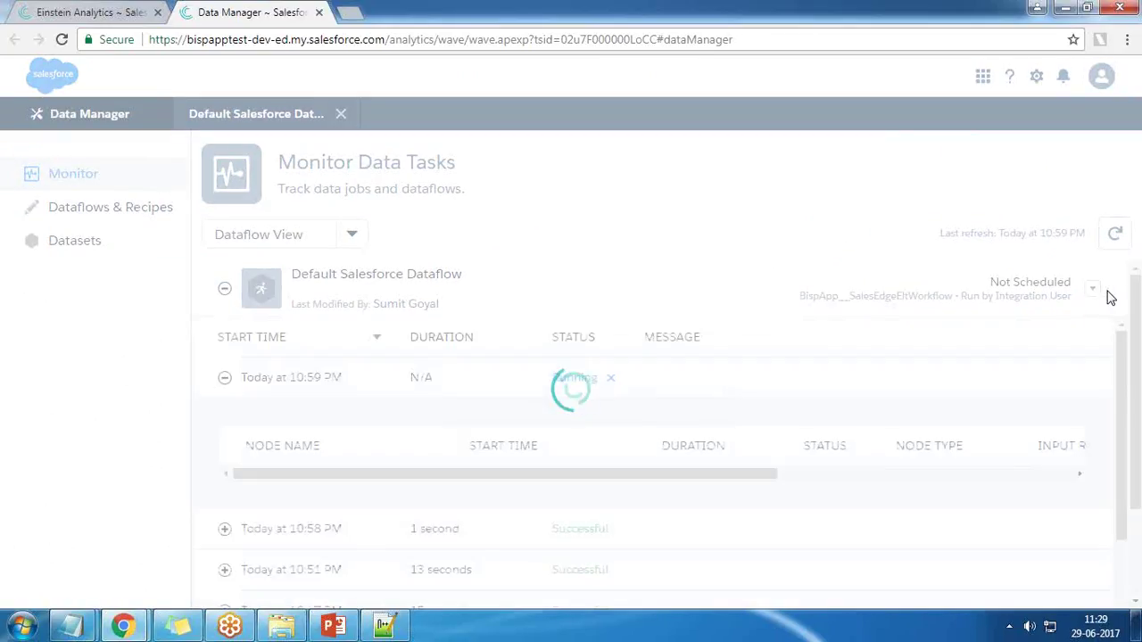
{"action": "left_click", "coordinate": [225, 291]}
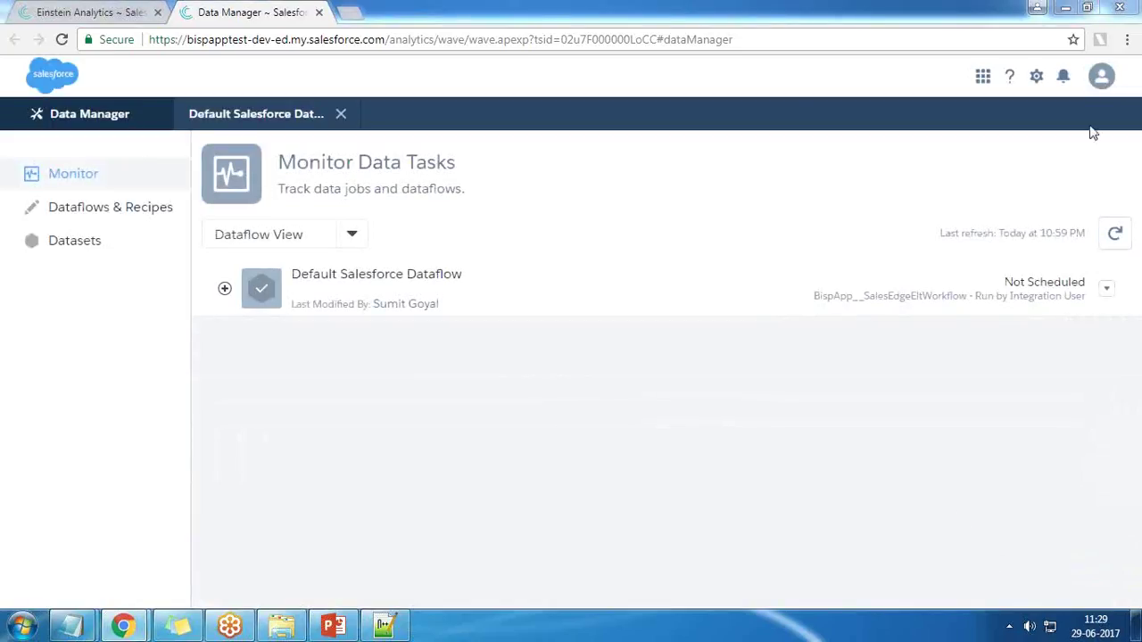
Verify in Jobs View that the newest run finished Successful, then return to Analytics
{"action": "left_click", "coordinate": [1107, 288]}
{"action": "left_click", "coordinate": [1051, 402]}
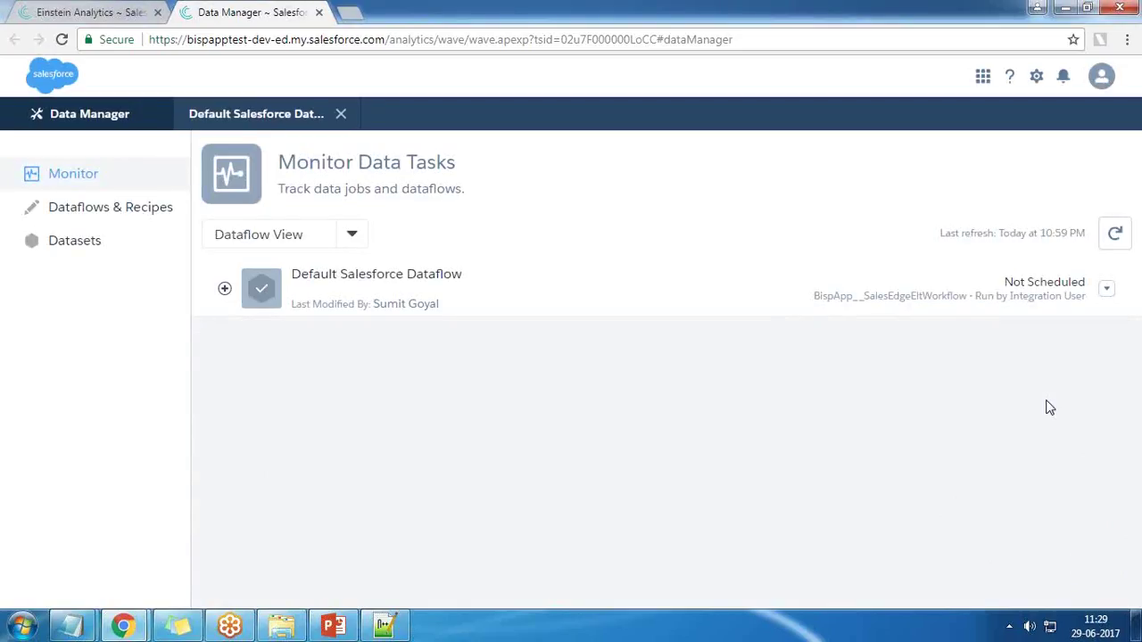
{"action": "left_click", "coordinate": [267, 235]}
{"action": "left_click", "coordinate": [268, 268]}
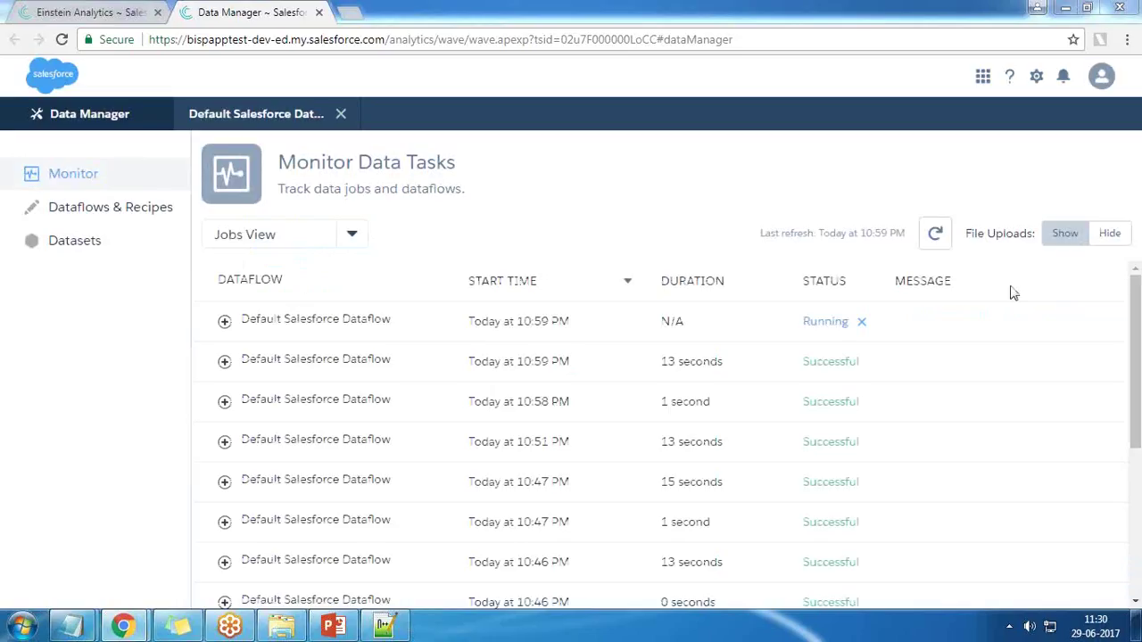
{"action": "left_click_drag", "start_coordinate": [816, 322], "coordinate": [857, 325]}
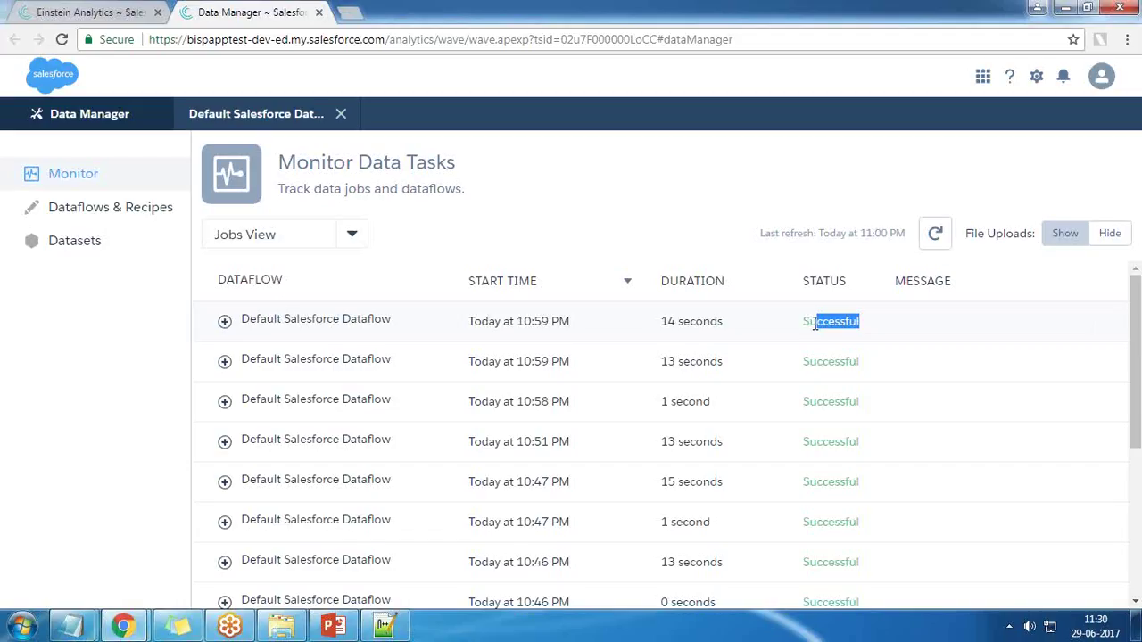
{"action": "left_click", "coordinate": [69, 10]}
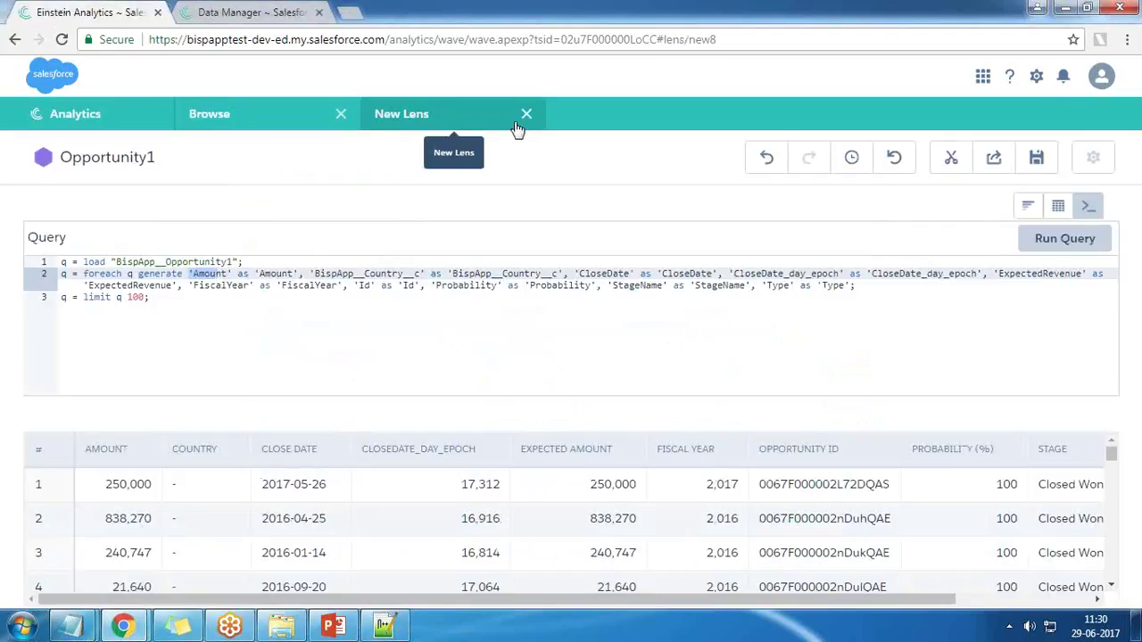
Close the Opportunity1 lens and browse tabs and list all datasets to find ComputedOpportunity
{"action": "left_click", "coordinate": [521, 114]}
{"action": "left_click", "coordinate": [341, 114]}
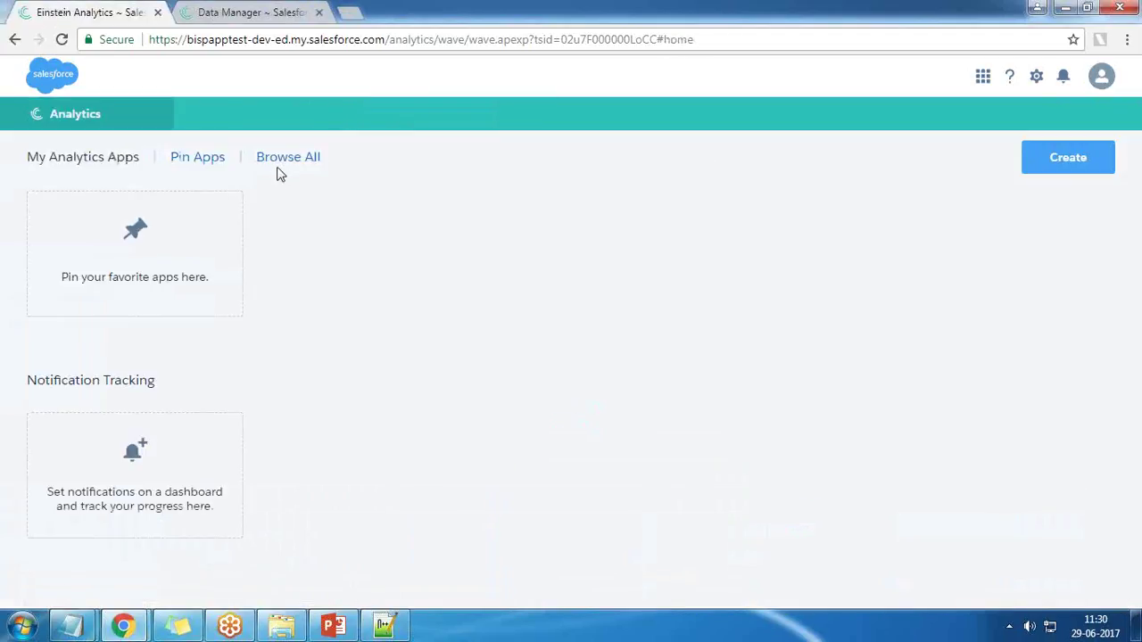
{"action": "left_click", "coordinate": [279, 161]}
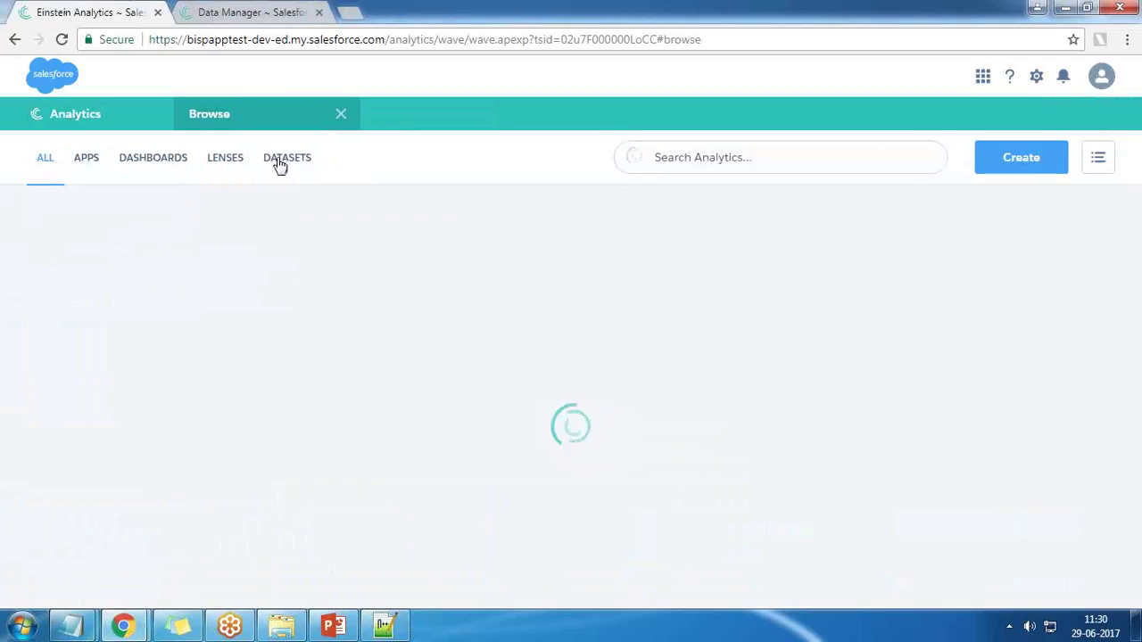
{"action": "left_click", "coordinate": [281, 161]}
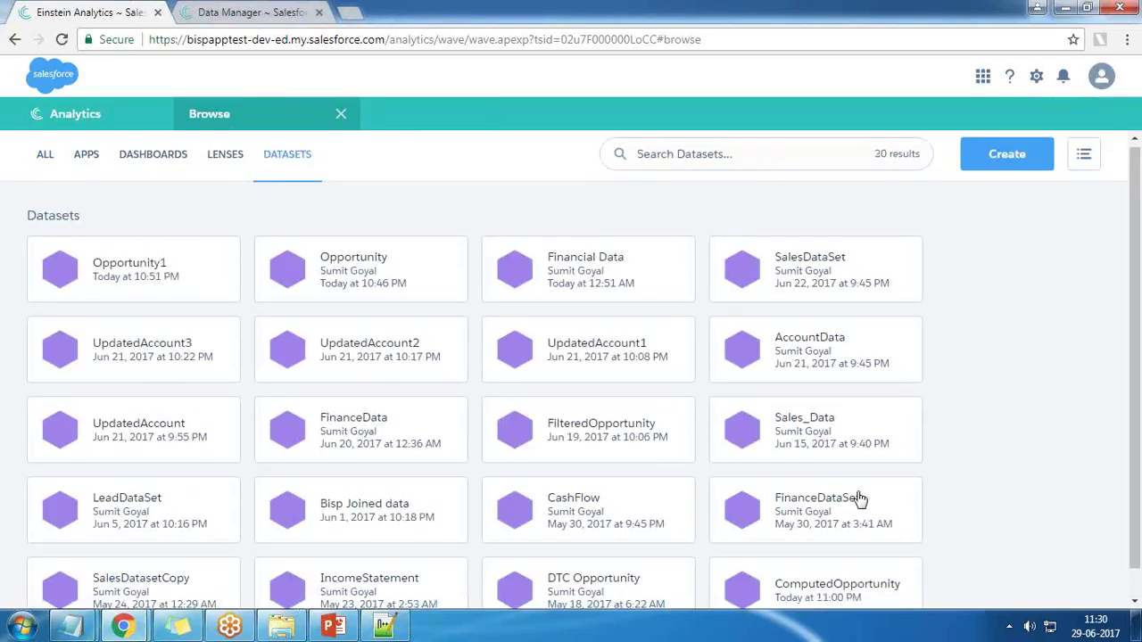
{"action": "scroll", "coordinate": [803, 535], "scroll_direction": "down", "scroll_amount": 1}
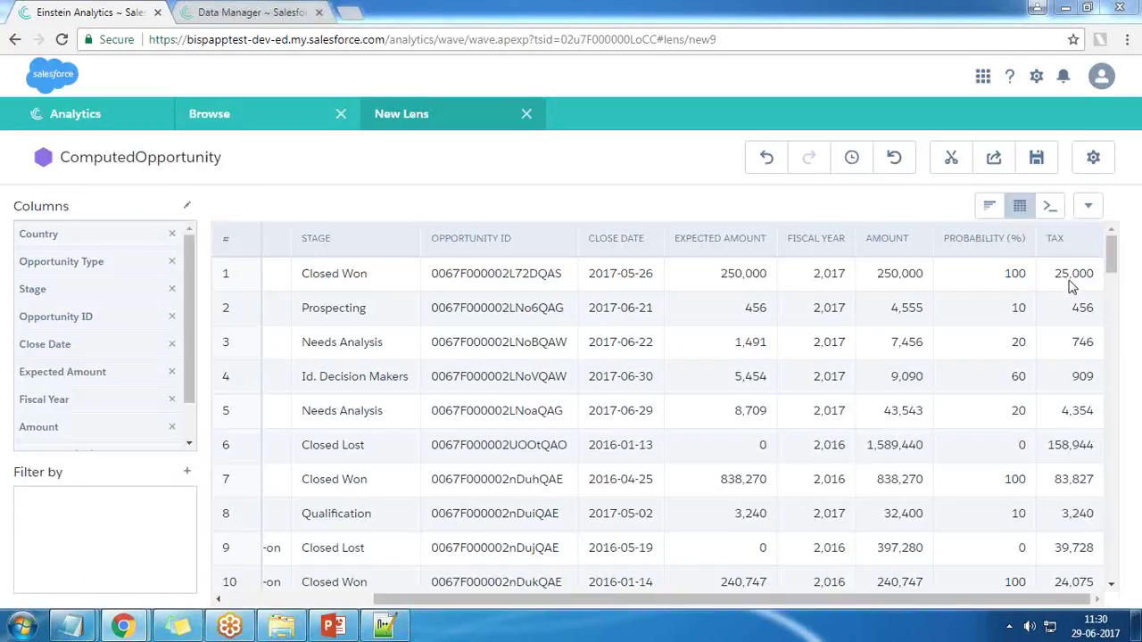
Sort the ComputedOpportunity lens by Tax, largest first
{"action": "left_click", "coordinate": [1062, 239]}
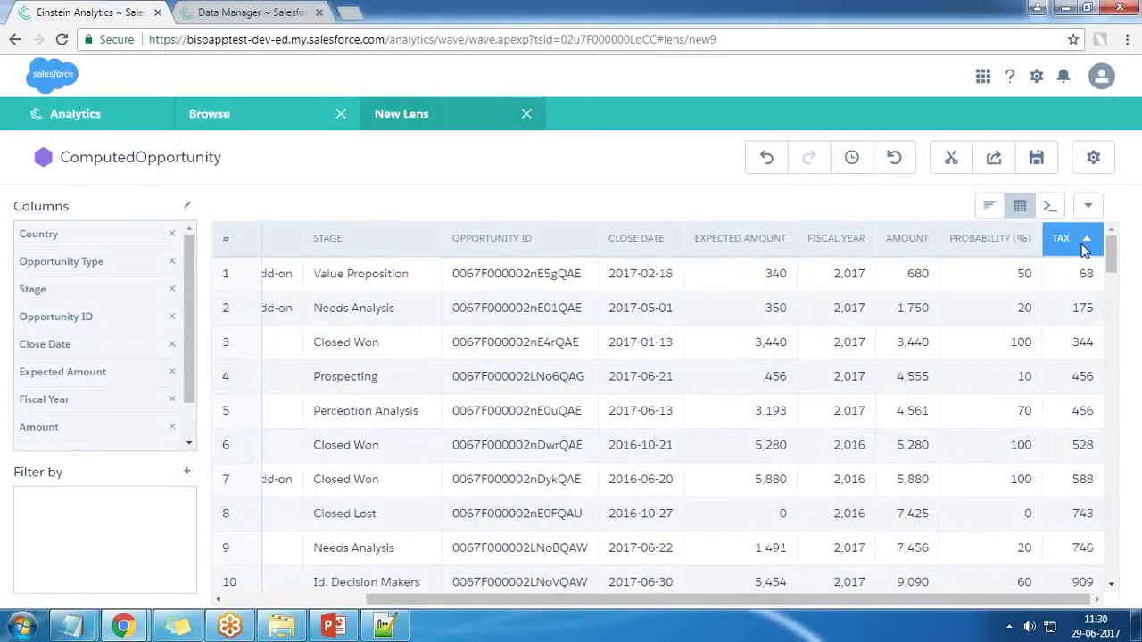
{"action": "left_click", "coordinate": [1081, 243]}
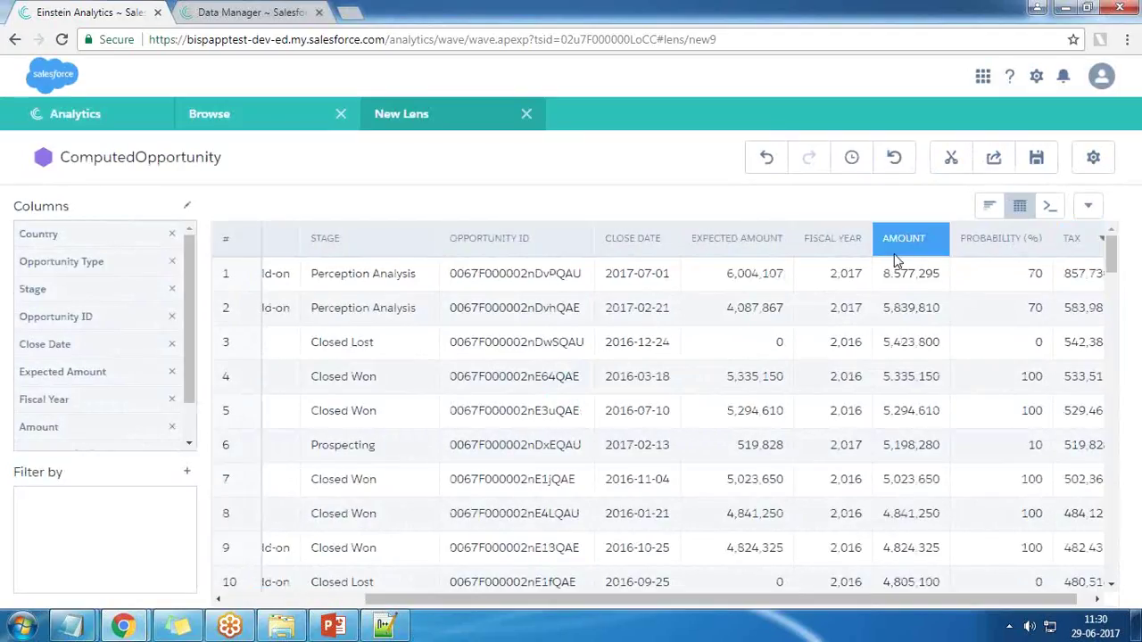
{"action": "left_click_drag", "start_coordinate": [460, 601], "coordinate": [472, 603]}
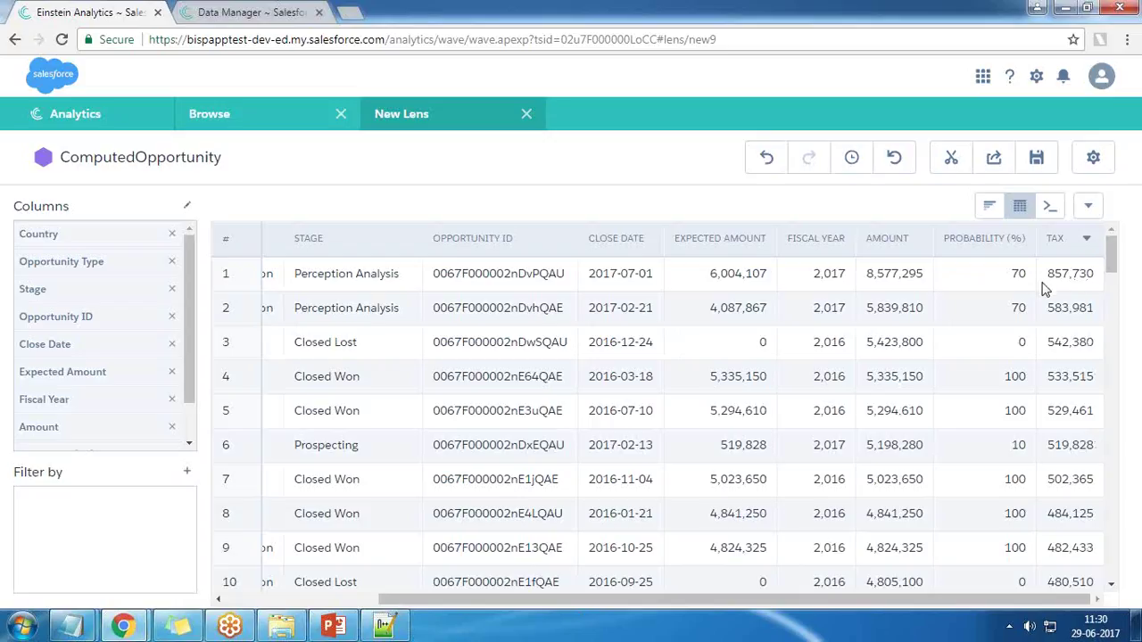
{"action": "left_click", "coordinate": [241, 12]}
Open the Default Salesforce Dataflow editor and reposition the Tax Calculation and 102 nodes
{"action": "left_click", "coordinate": [255, 113]}
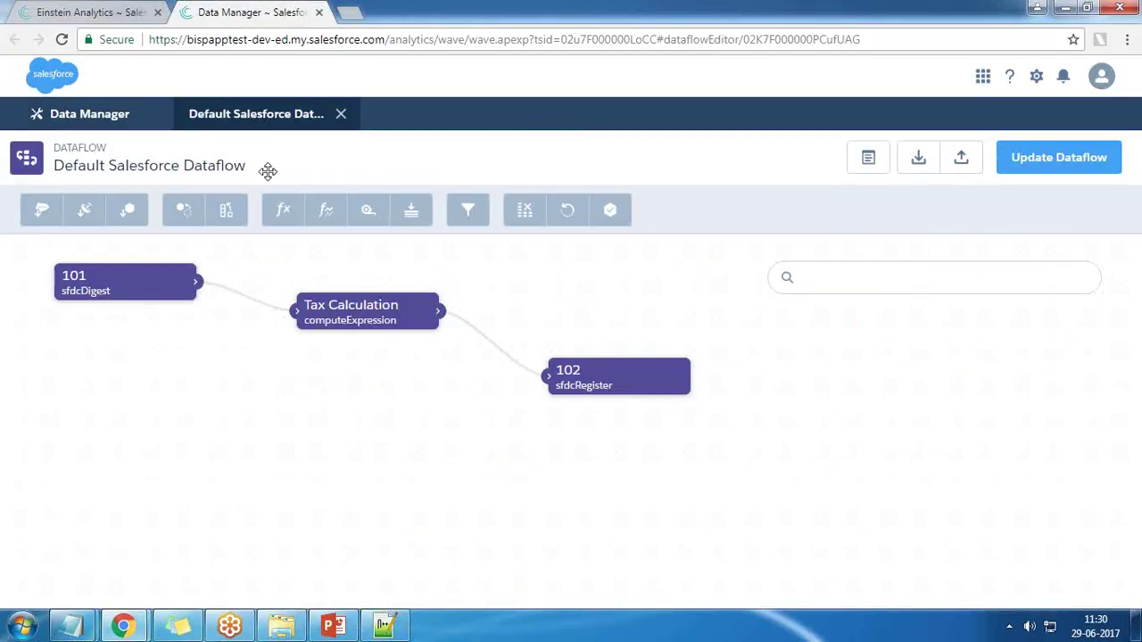
{"action": "left_click_drag", "start_coordinate": [376, 323], "coordinate": [389, 349]}
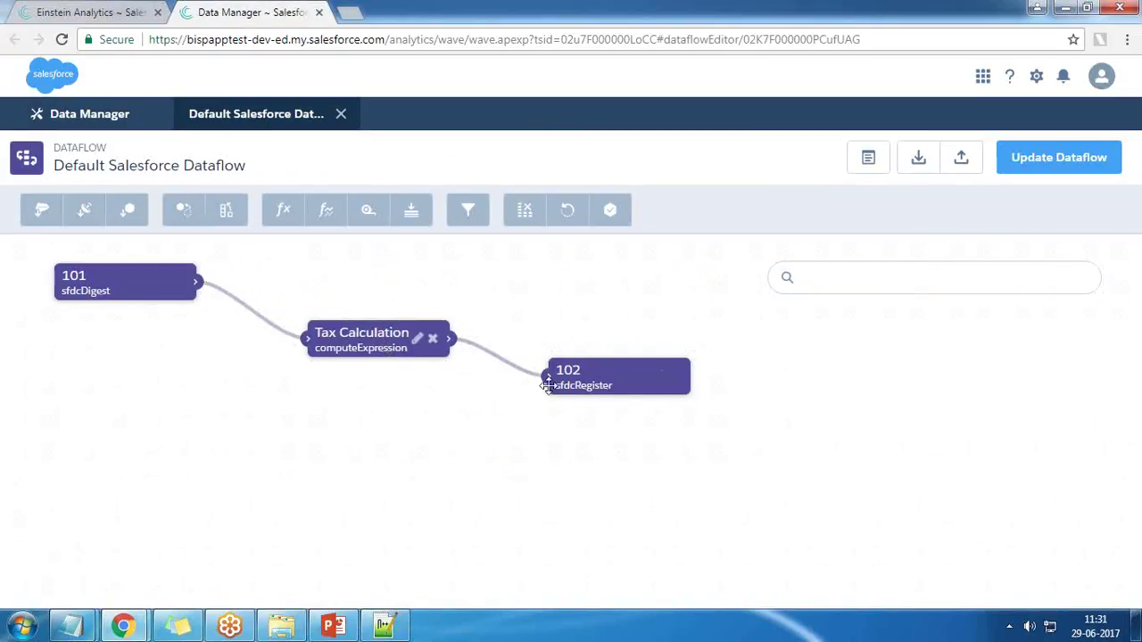
{"action": "left_click_drag", "start_coordinate": [658, 375], "coordinate": [683, 400]}
{"action": "left_click_drag", "start_coordinate": [384, 343], "coordinate": [421, 310]}
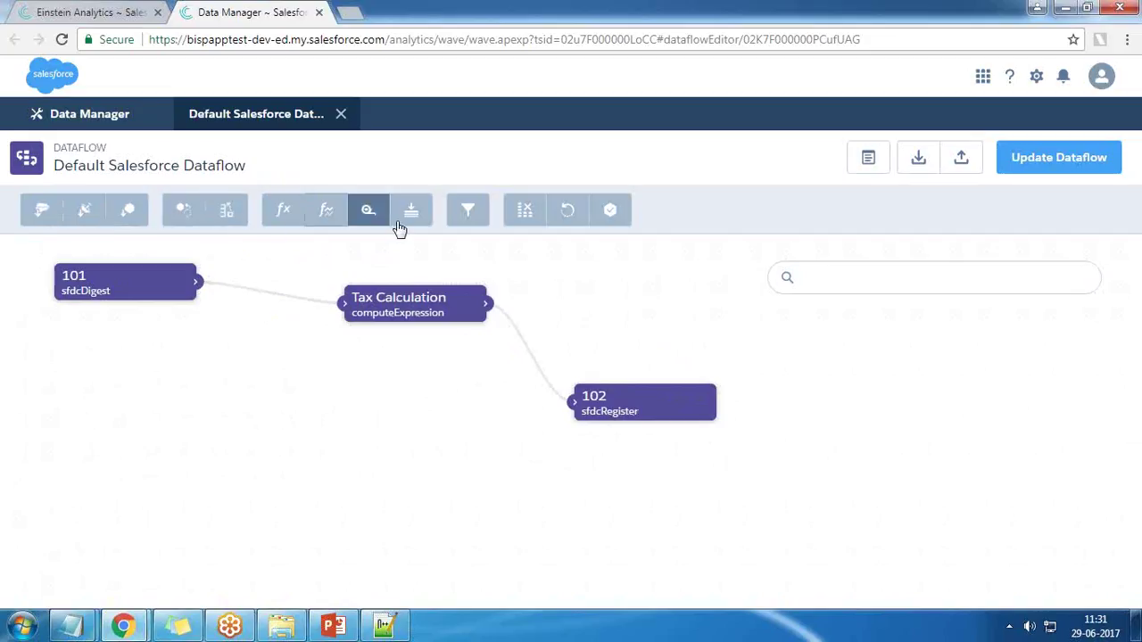
{"action": "left_click_drag", "start_coordinate": [405, 314], "coordinate": [366, 348]}
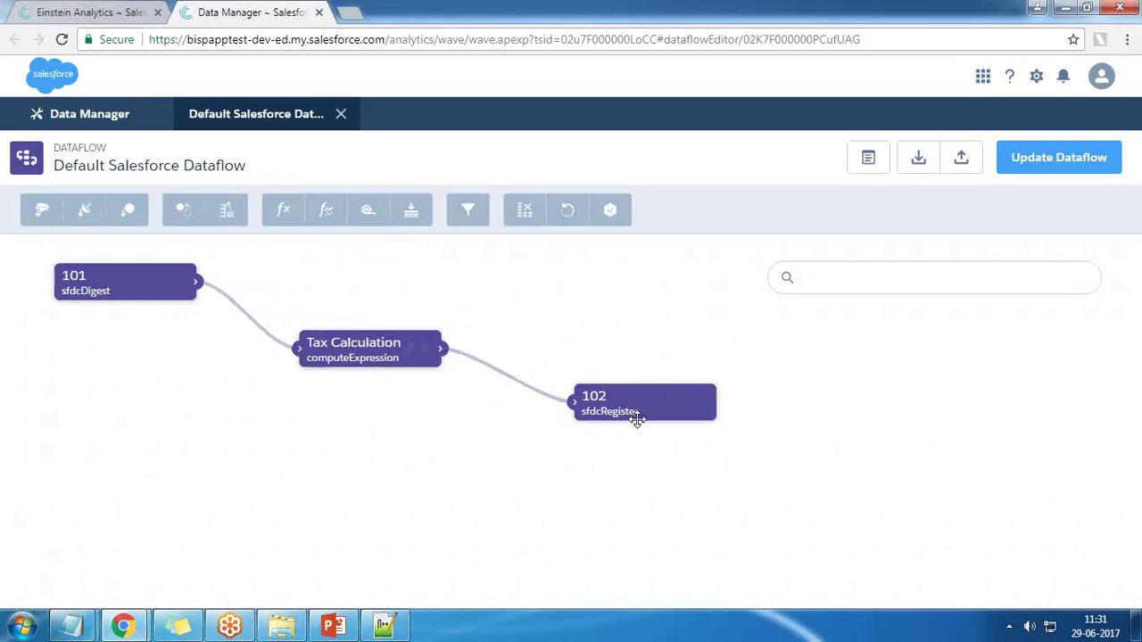
{"action": "left_click_drag", "start_coordinate": [632, 415], "coordinate": [631, 350]}
{"action": "left_click_drag", "start_coordinate": [401, 356], "coordinate": [395, 409]}
{"action": "left_click_drag", "start_coordinate": [641, 343], "coordinate": [606, 342]}
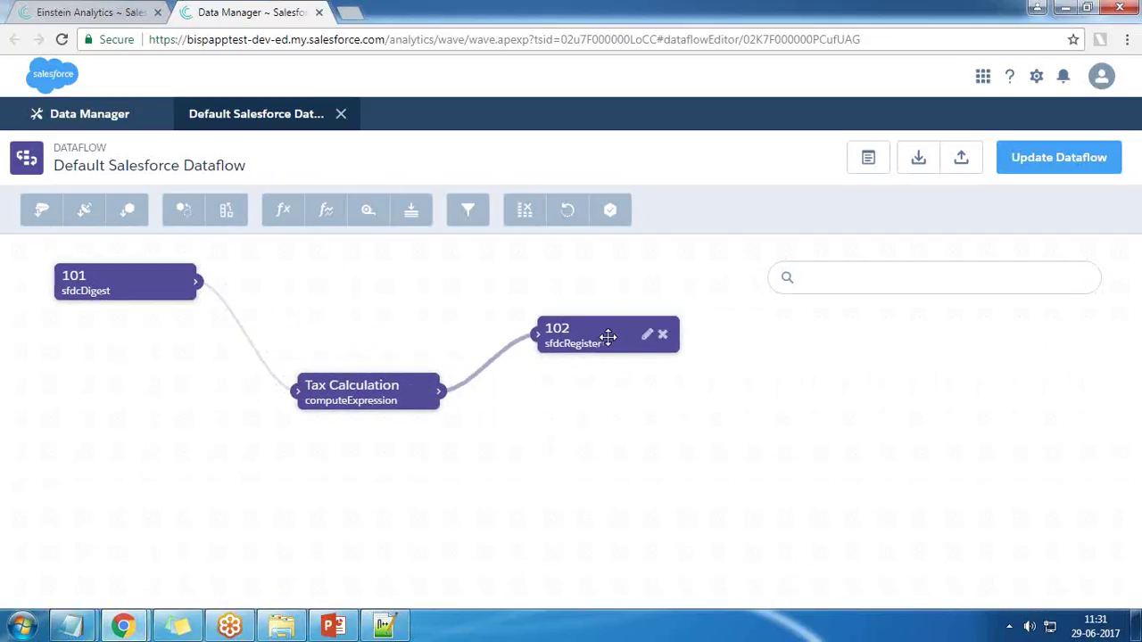
{"action": "left_click_drag", "start_coordinate": [389, 385], "coordinate": [353, 412]}
{"action": "left_click_drag", "start_coordinate": [606, 342], "coordinate": [601, 327]}
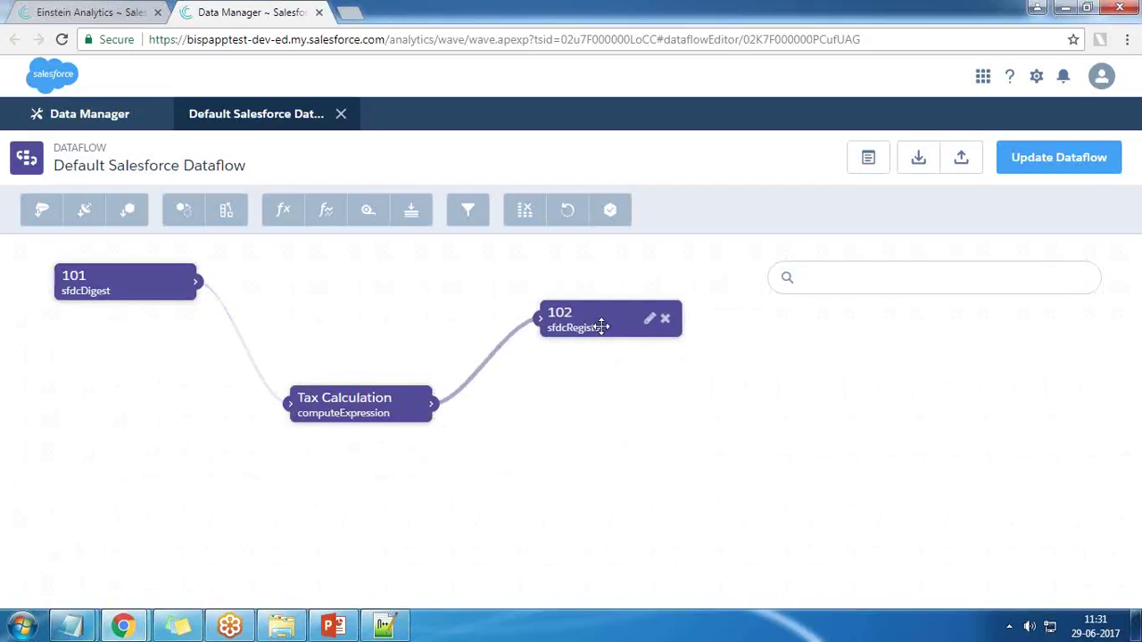
{"action": "left_click_drag", "start_coordinate": [308, 398], "coordinate": [324, 359]}
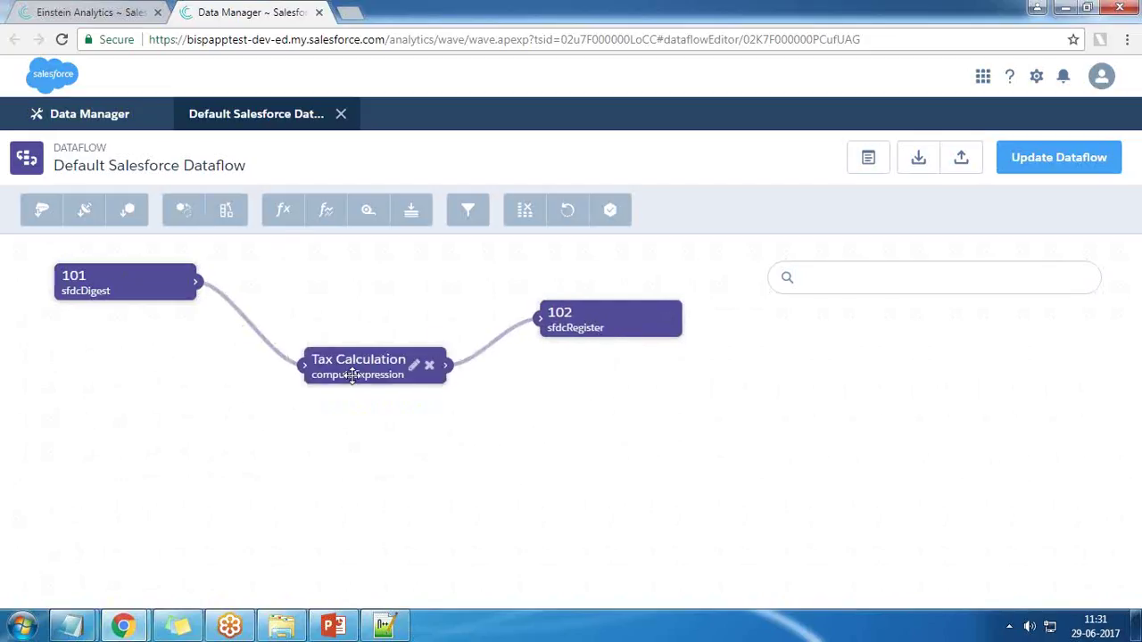
{"action": "left_click_drag", "start_coordinate": [596, 330], "coordinate": [627, 359]}
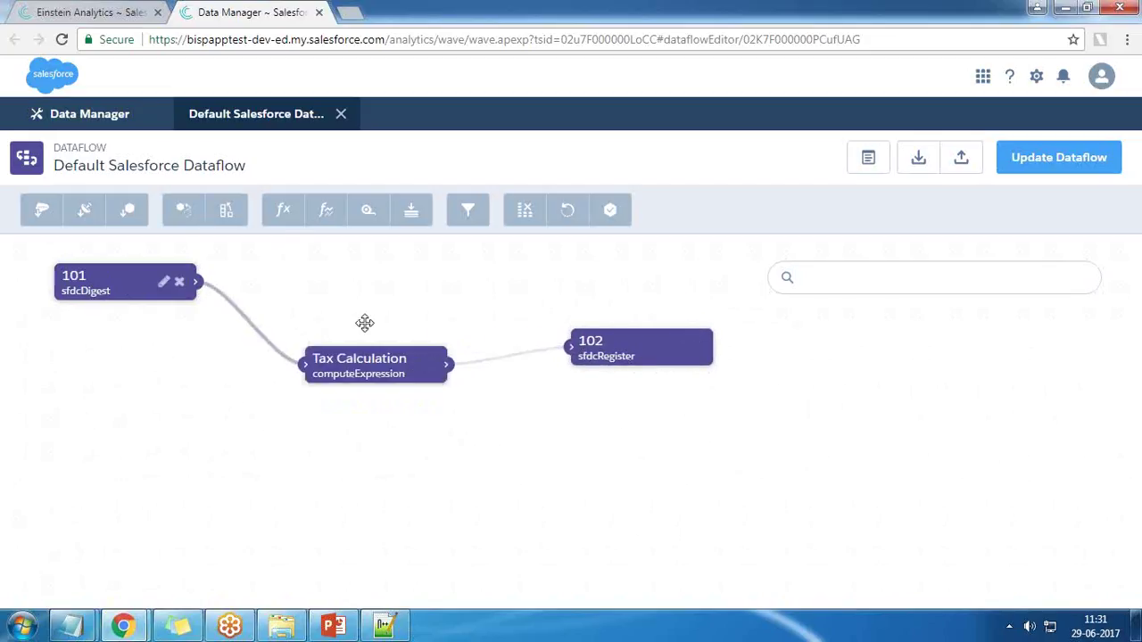